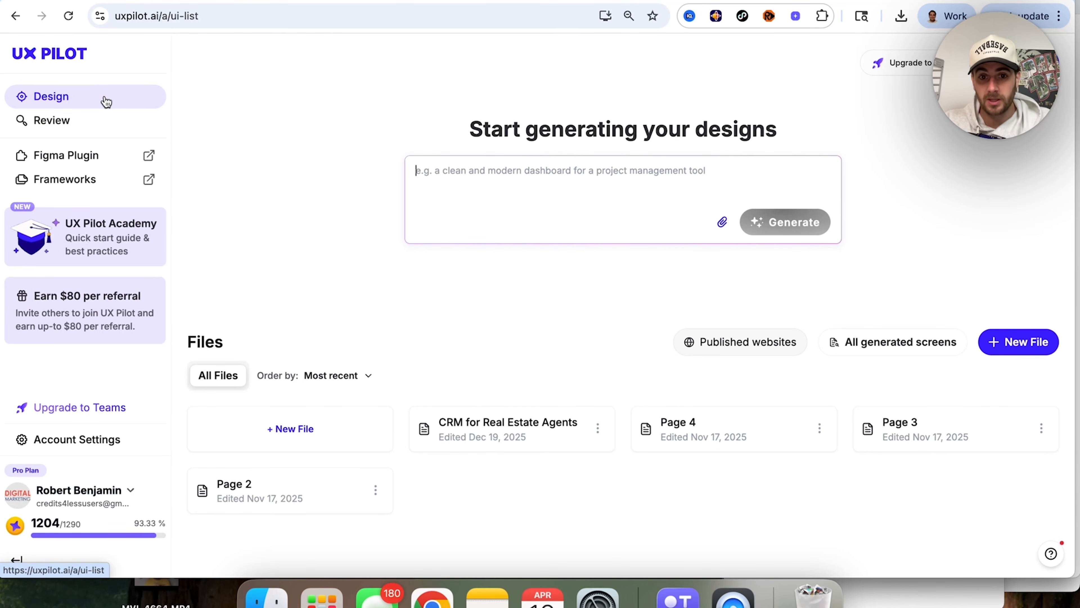
Step: View the UX Design Review page and return to the Design page
{"action": "left_click", "coordinate": [92, 127]}
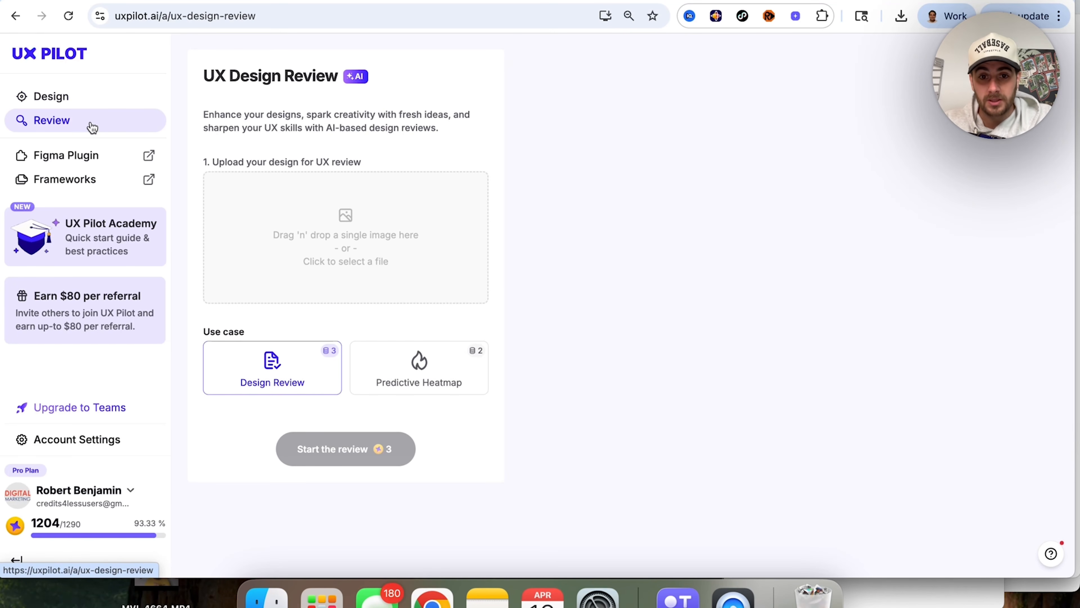
{"action": "left_click", "coordinate": [84, 98]}
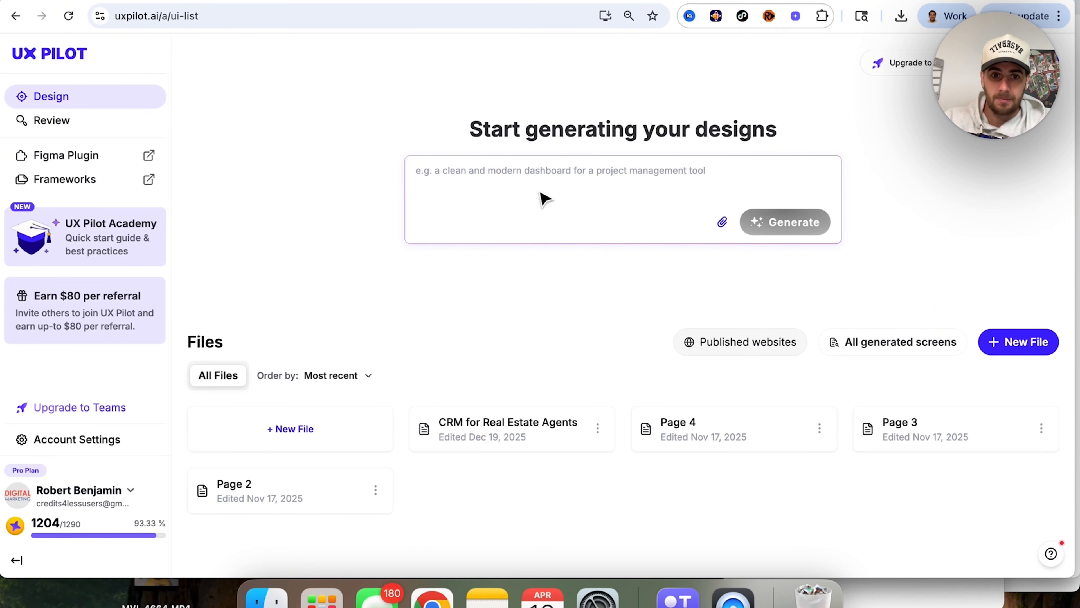
Step: Generate a design from the prompt "a clean and modern dashboard for a social media management tool for (instagram, TikTok & YouTube)"
{"action": "type", "text": "a "}
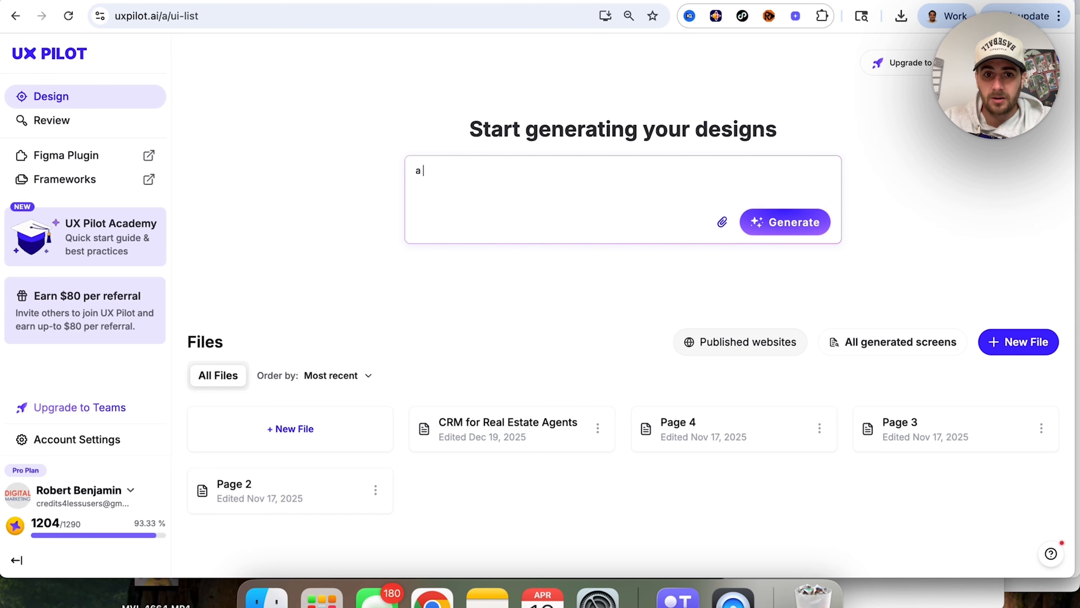
{"action": "type", "text": "clean and modern da"}
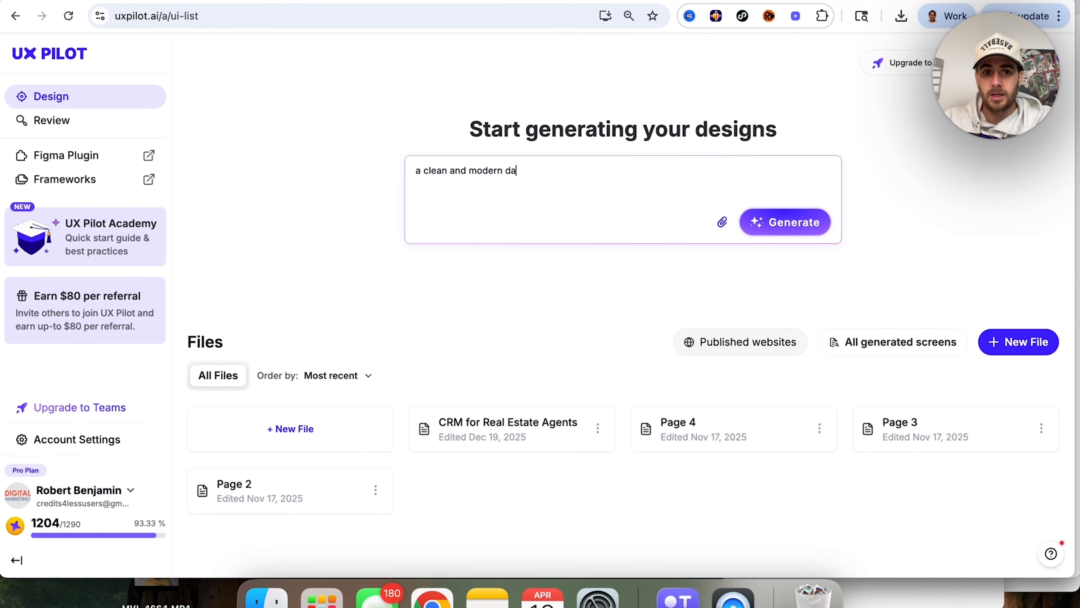
{"action": "type", "text": "shboard for a social me"}
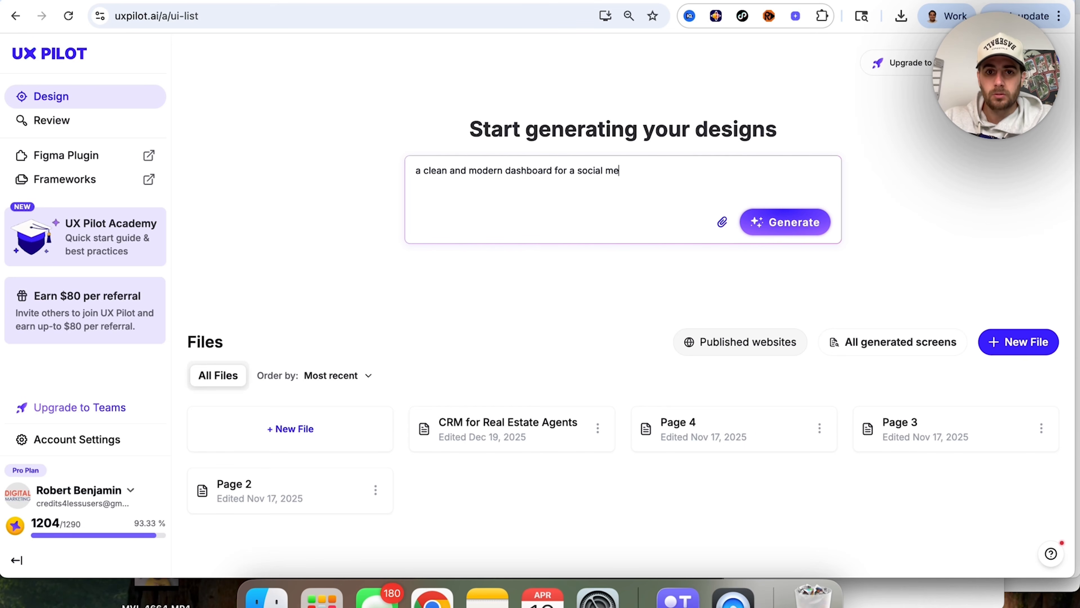
{"action": "type", "text": "dia management tool for"}
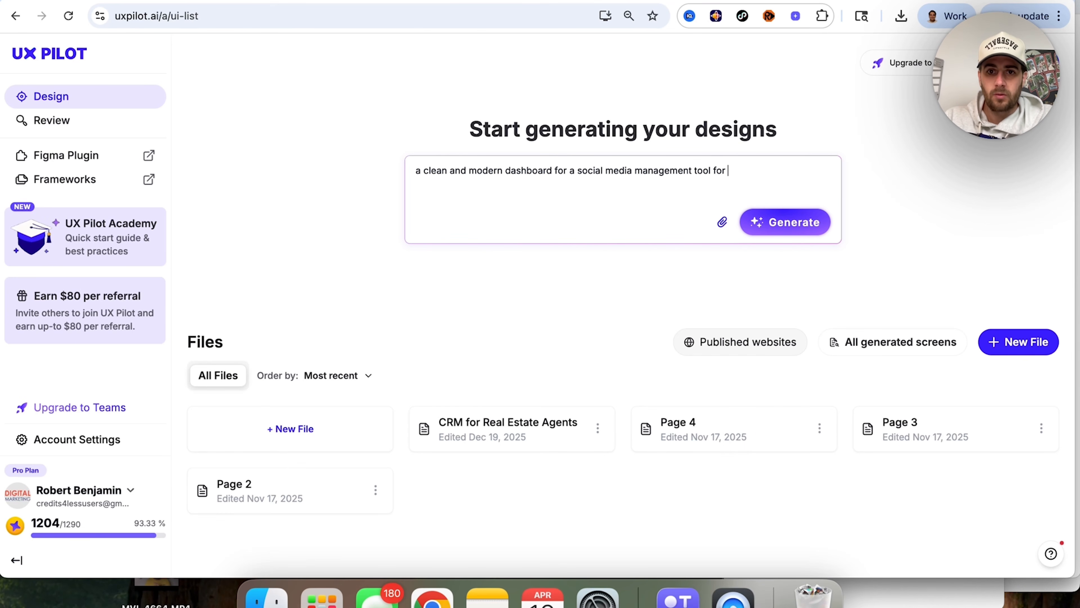
{"action": "type", "text": " (instagram, TikT"}
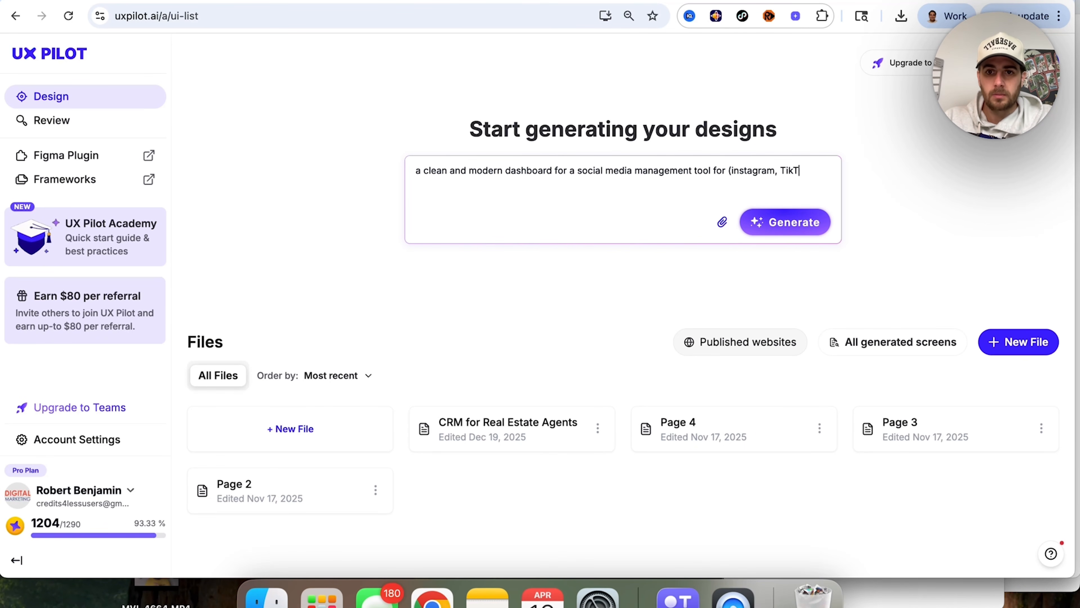
{"action": "type", "text": "ok & YouTube"}
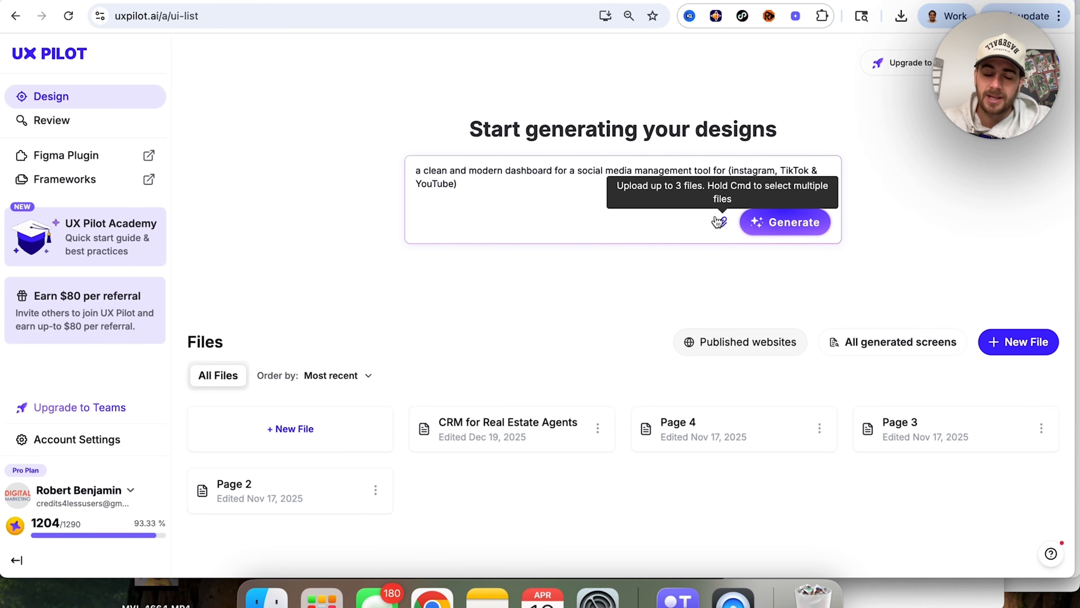
{"action": "left_click", "coordinate": [786, 230]}
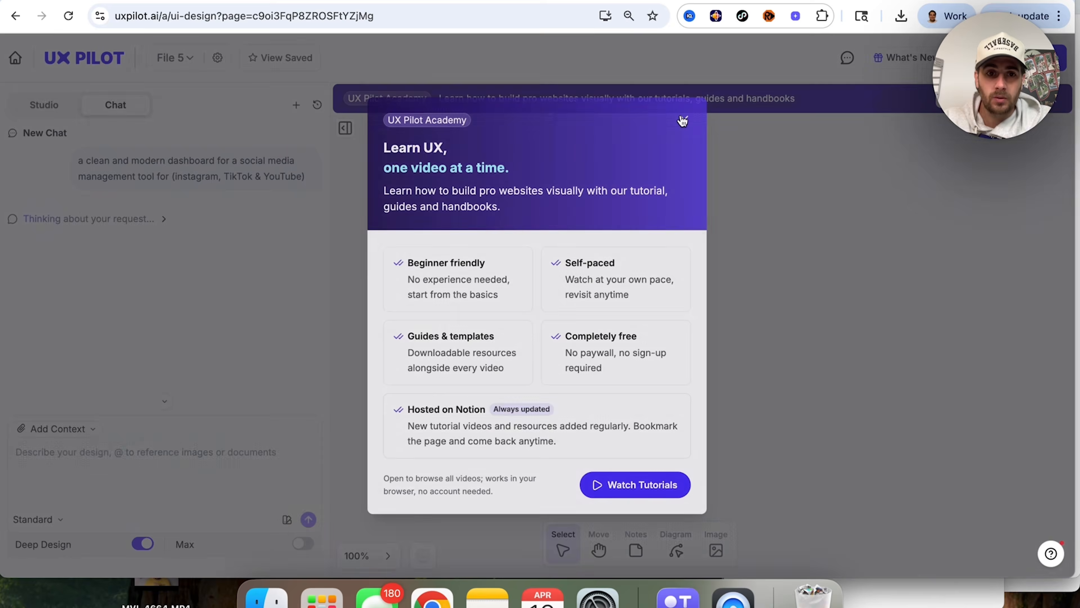
Step: Close the UX Pilot Academy promotion and the notice about pasting or importing from Figma
{"action": "left_click", "coordinate": [683, 121]}
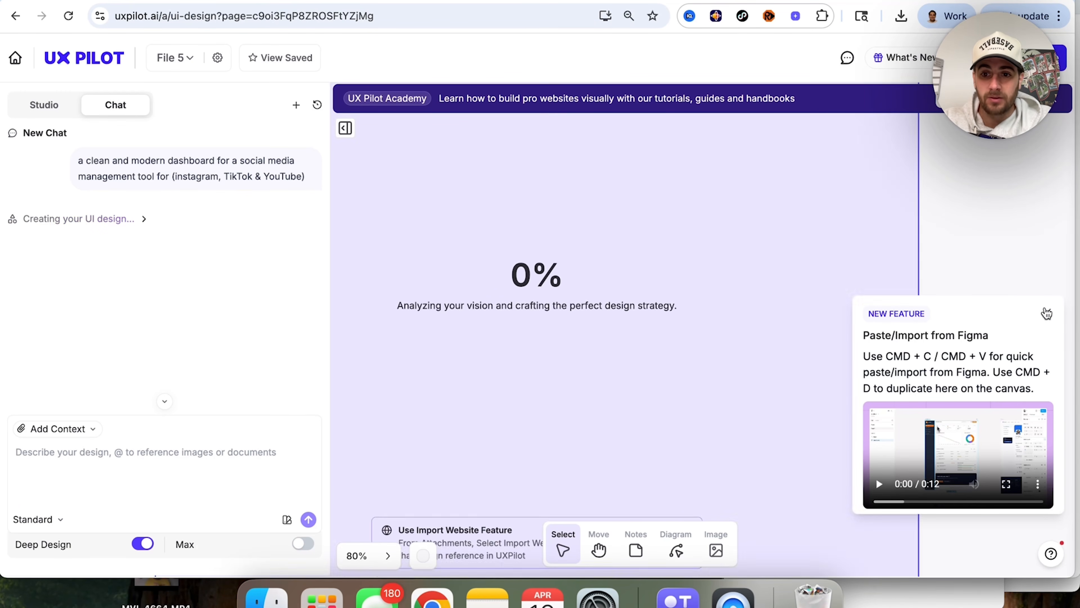
{"action": "left_click", "coordinate": [1046, 313]}
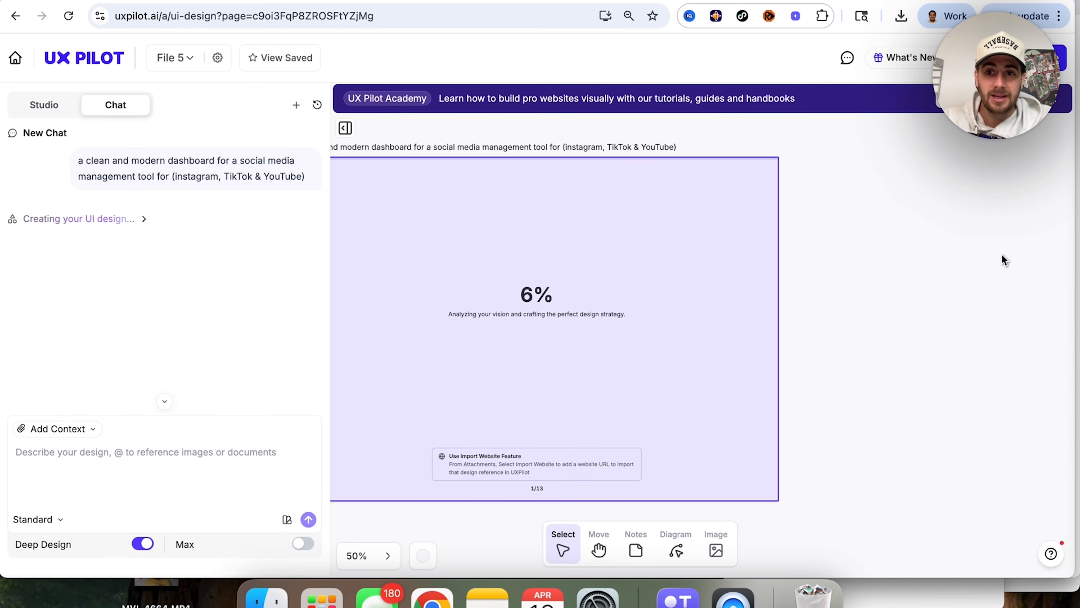
{"action": "scroll", "coordinate": [1001, 255], "scroll_direction": "down", "scroll_amount": 3}
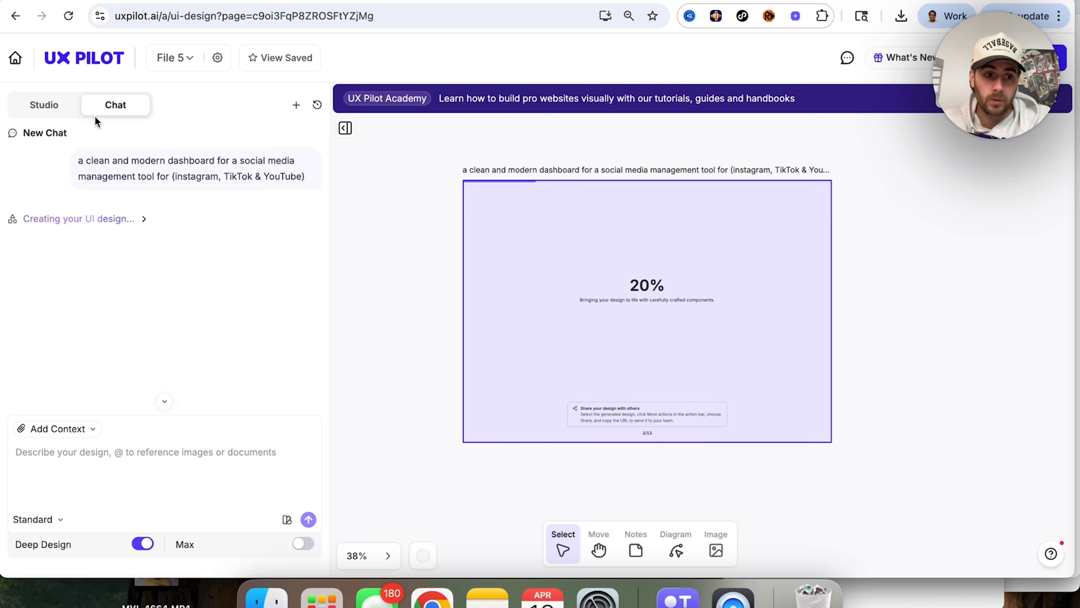
Step: Look through the options for adding context and the available generation models
{"action": "left_click", "coordinate": [88, 430]}
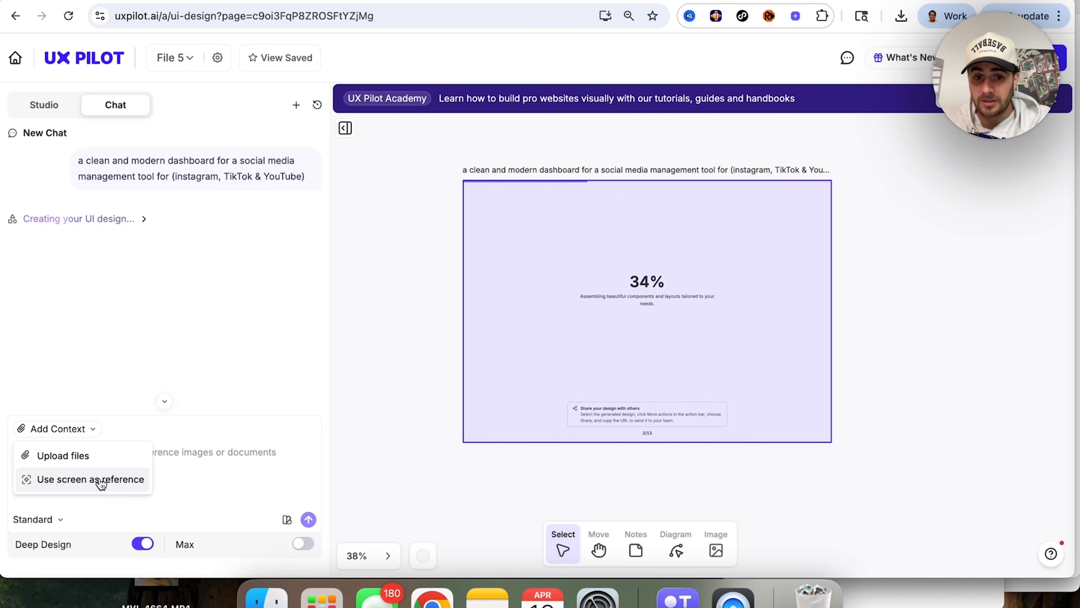
{"action": "left_click", "coordinate": [55, 524]}
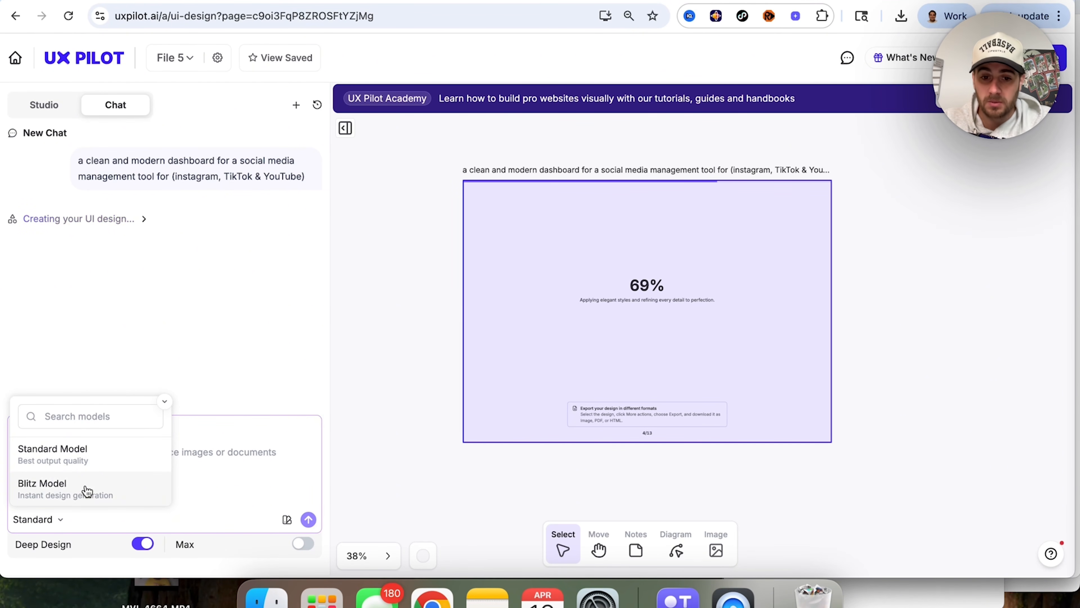
{"action": "left_click", "coordinate": [233, 515]}
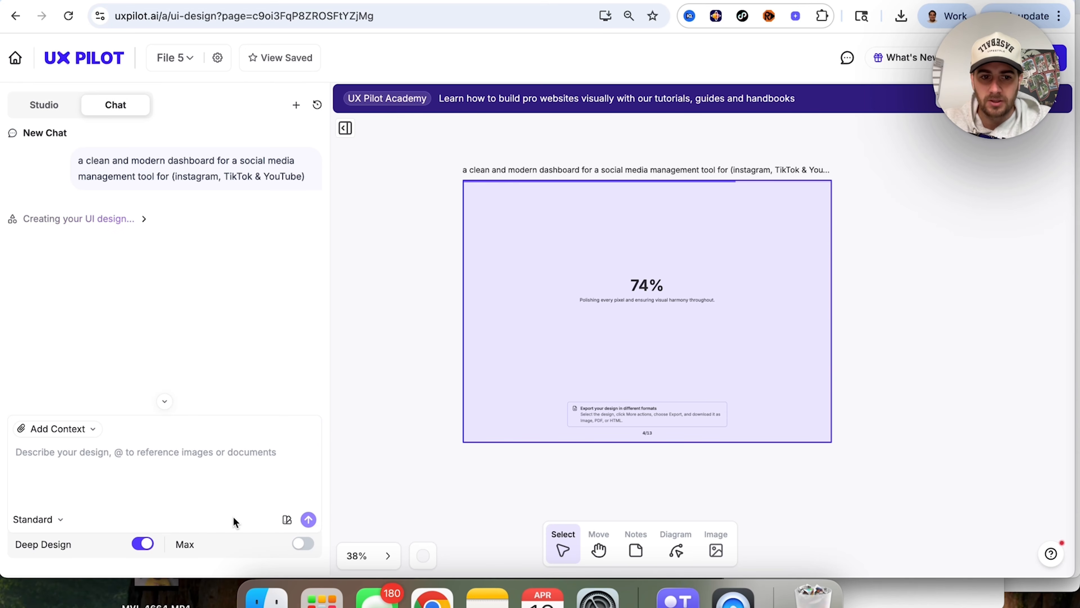
Step: Look through the custom theme options and browse the full list of system themes
{"action": "left_click", "coordinate": [286, 520]}
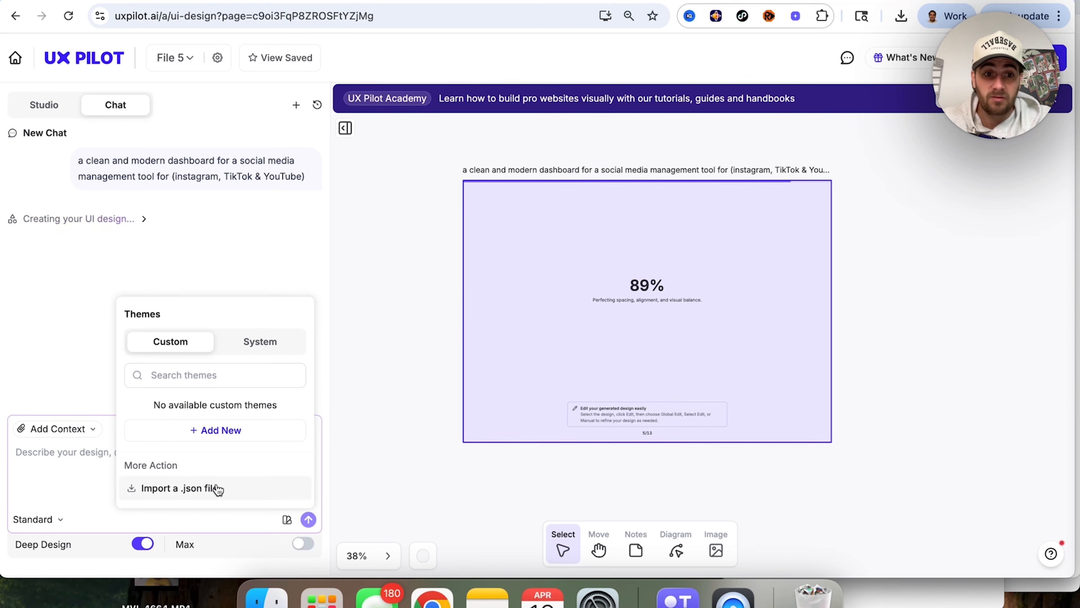
{"action": "left_click", "coordinate": [262, 343]}
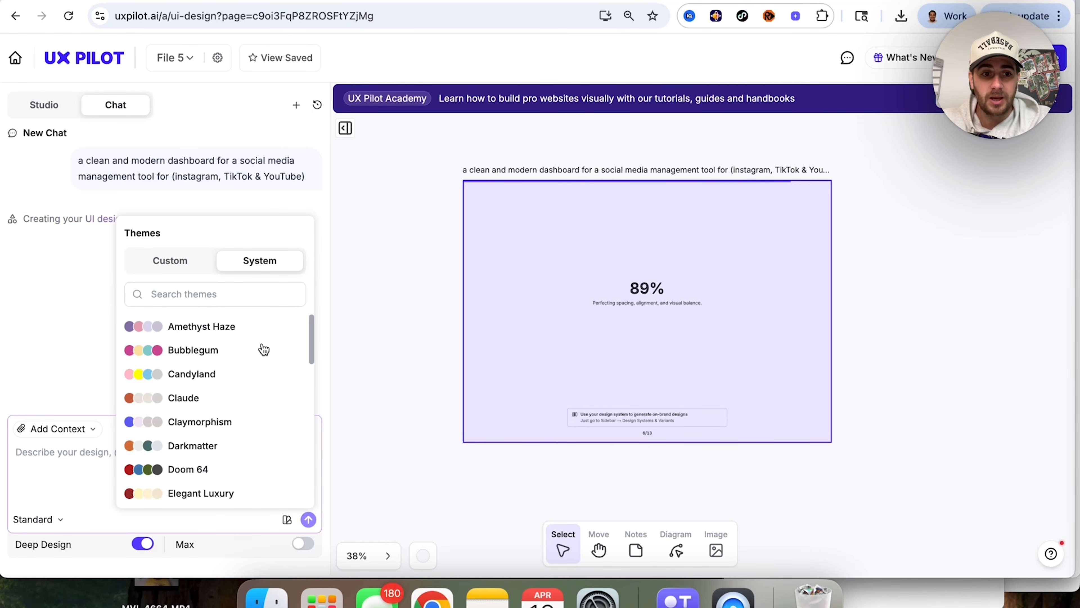
{"action": "scroll", "coordinate": [263, 349], "scroll_direction": "down", "scroll_amount": 15}
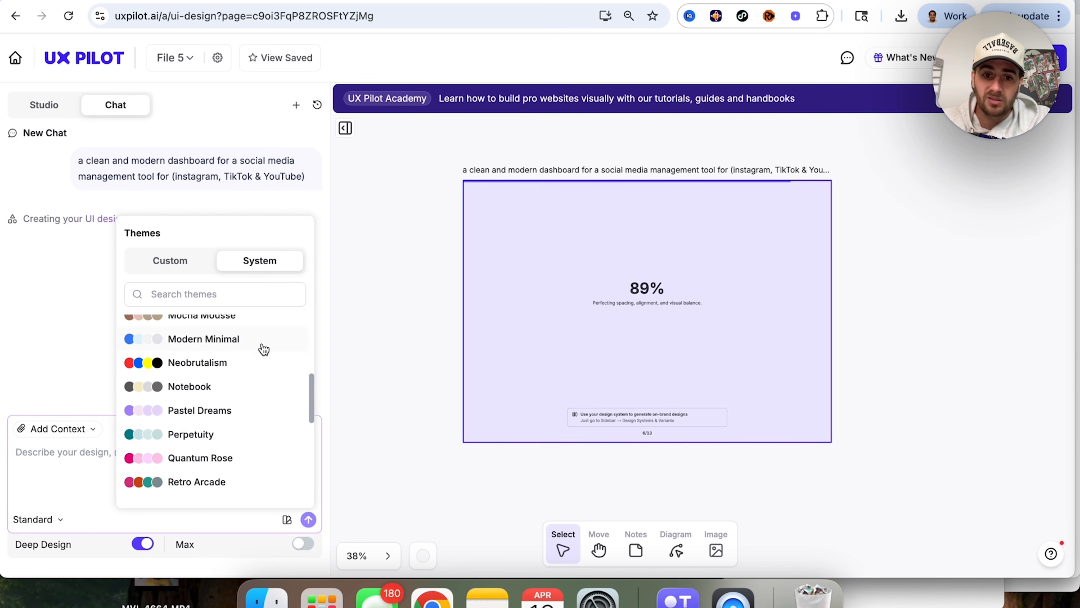
{"action": "scroll", "coordinate": [264, 348], "scroll_direction": "down", "scroll_amount": 2}
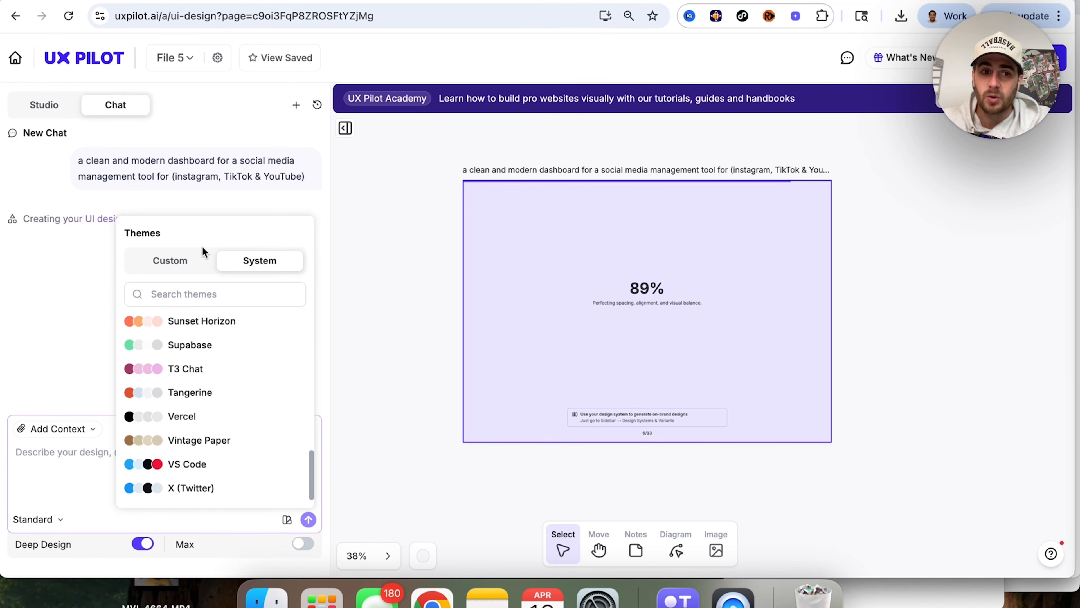
{"action": "left_click", "coordinate": [76, 292]}
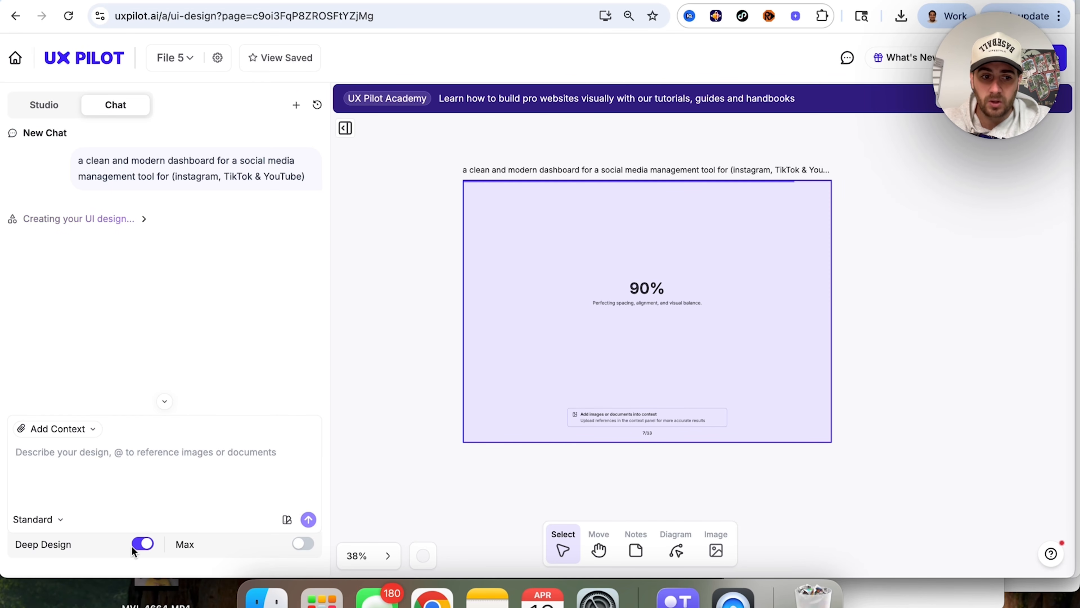
Step: Switch to the Studio view and look over the Wireframe and Hifi modes and the available screen sizes
{"action": "mouse_move", "coordinate": [38, 548]}
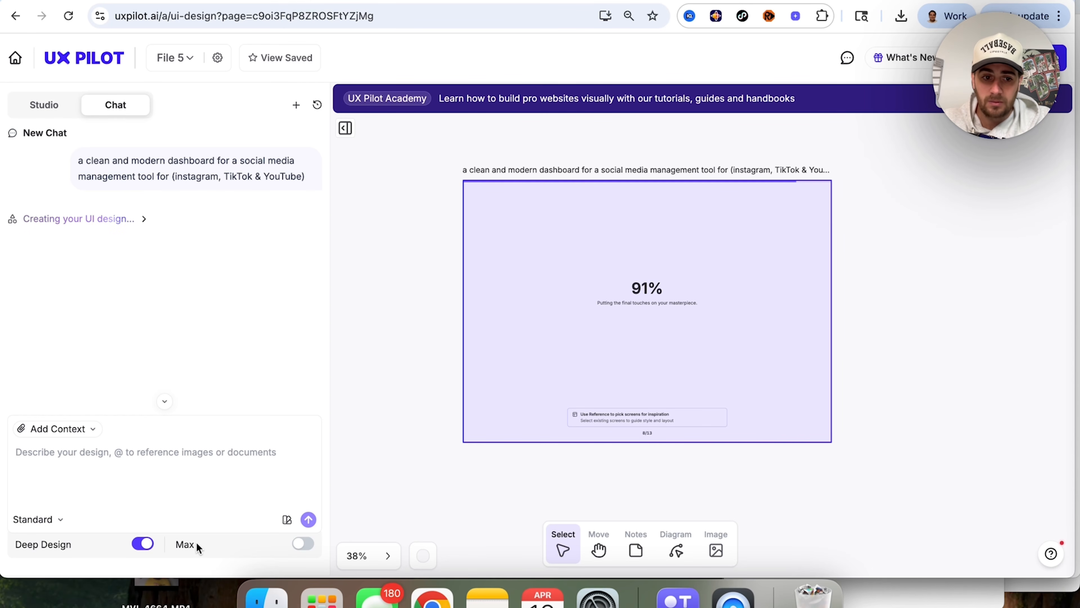
{"action": "mouse_move", "coordinate": [189, 543]}
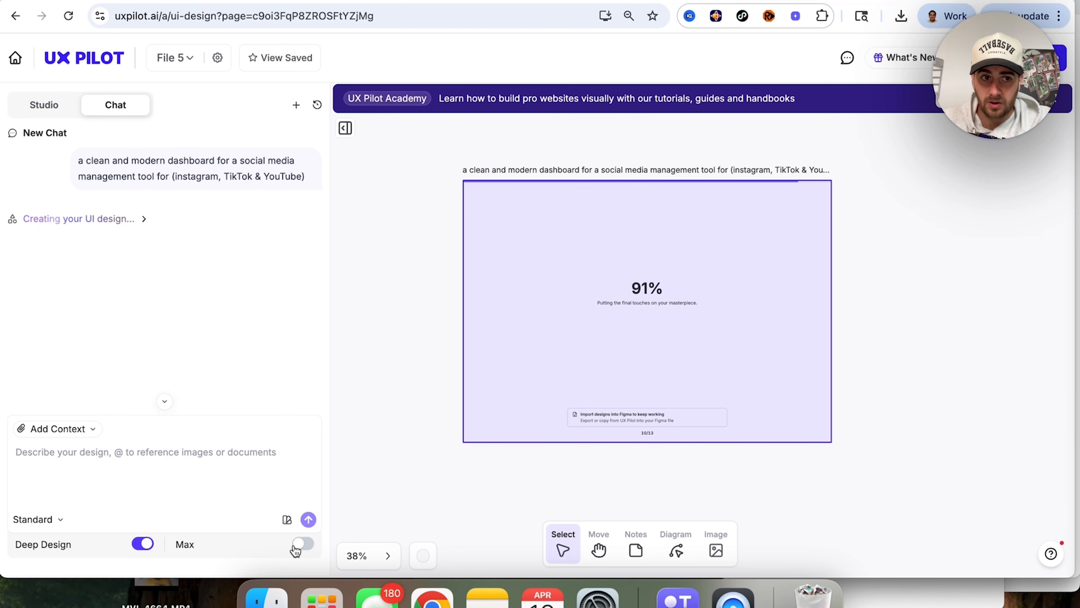
{"action": "left_click", "coordinate": [50, 107]}
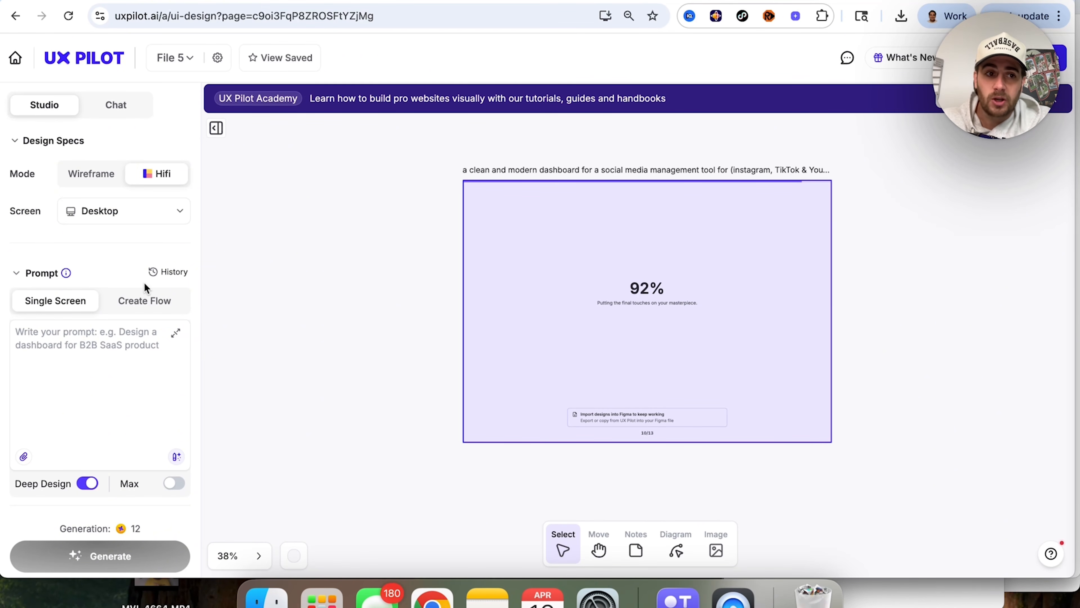
{"action": "left_click", "coordinate": [110, 184]}
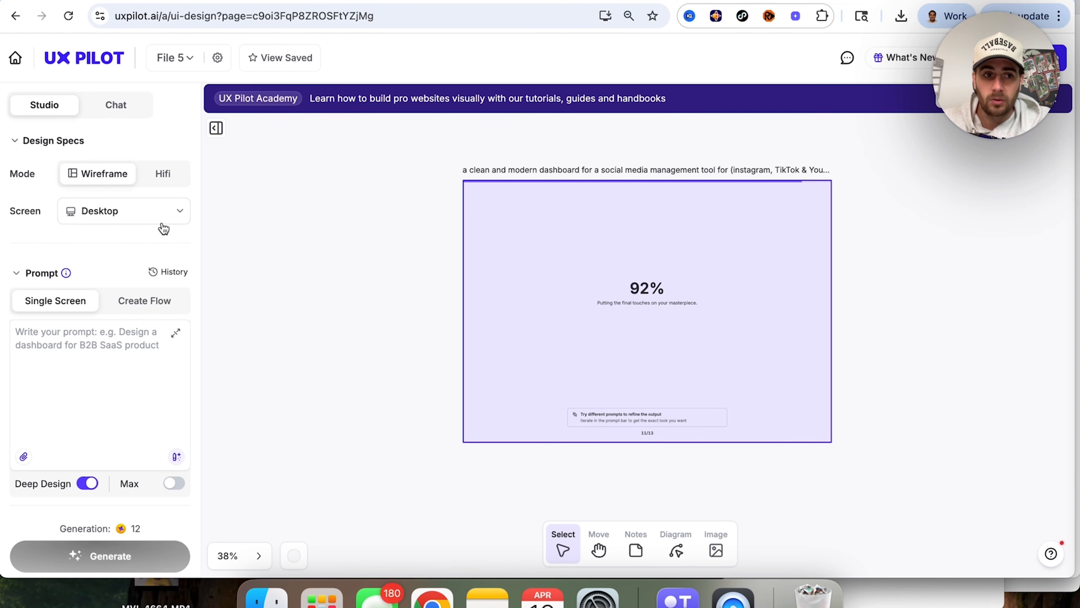
{"action": "left_click", "coordinate": [169, 183]}
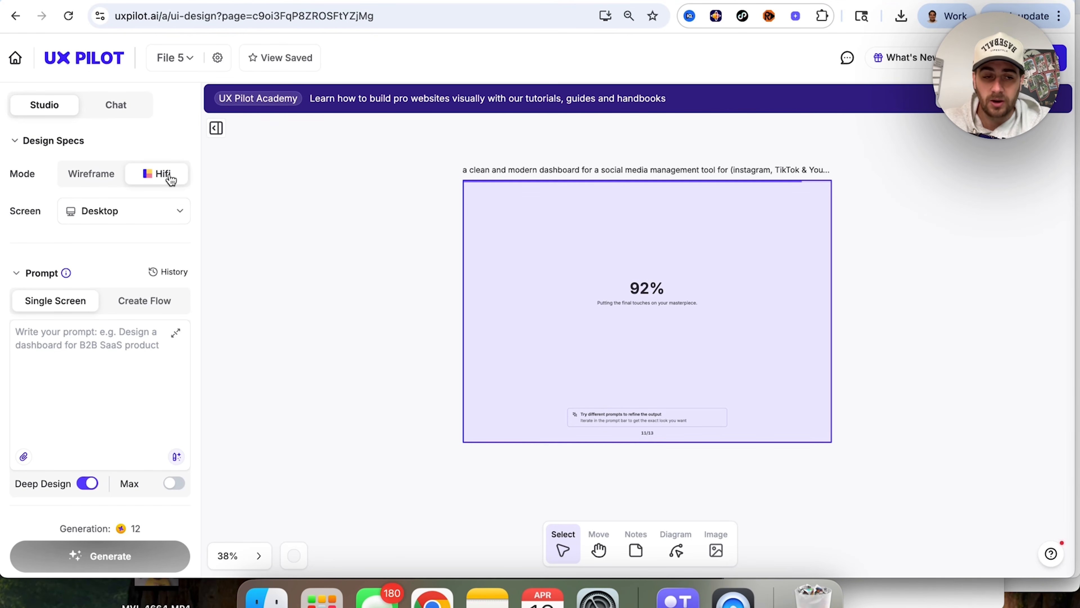
{"action": "left_click", "coordinate": [167, 212]}
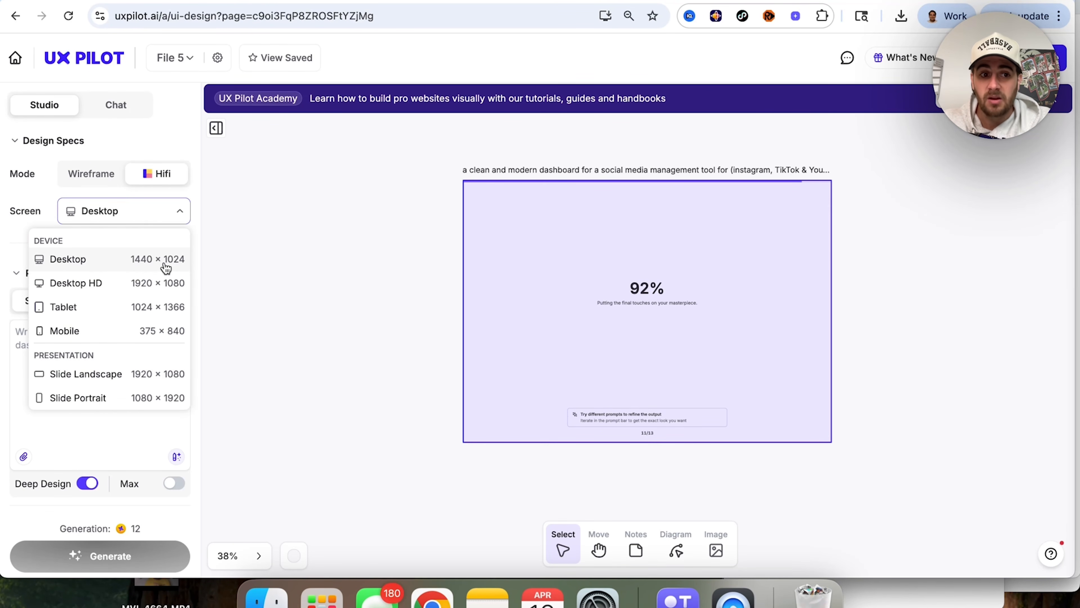
{"action": "left_click", "coordinate": [18, 210]}
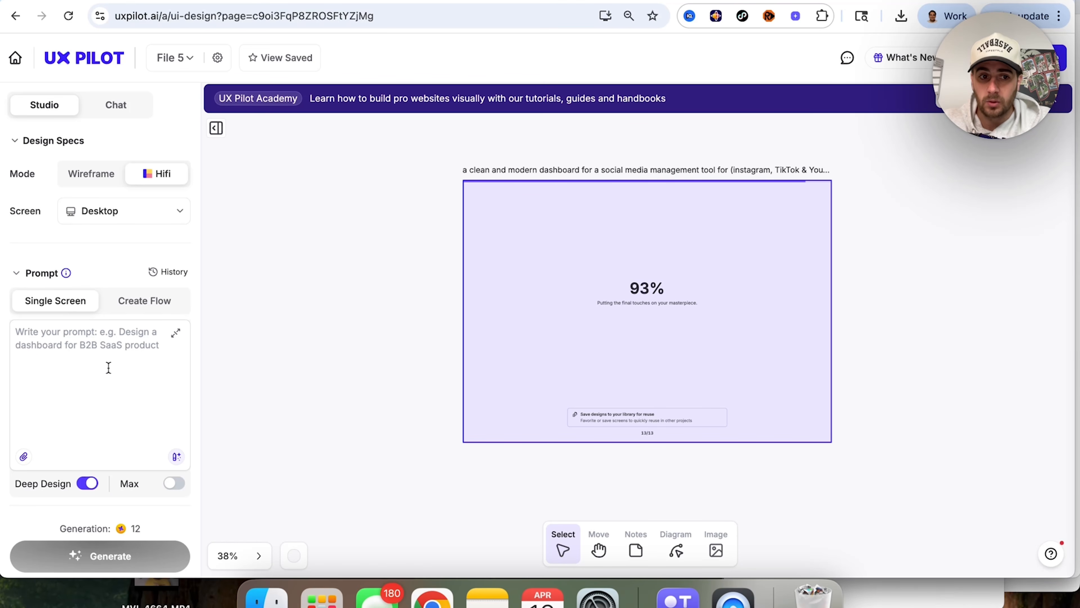
Step: Look at the Create Flow prompt mode, return to Single Screen and check the prompt tools
{"action": "left_click", "coordinate": [132, 302]}
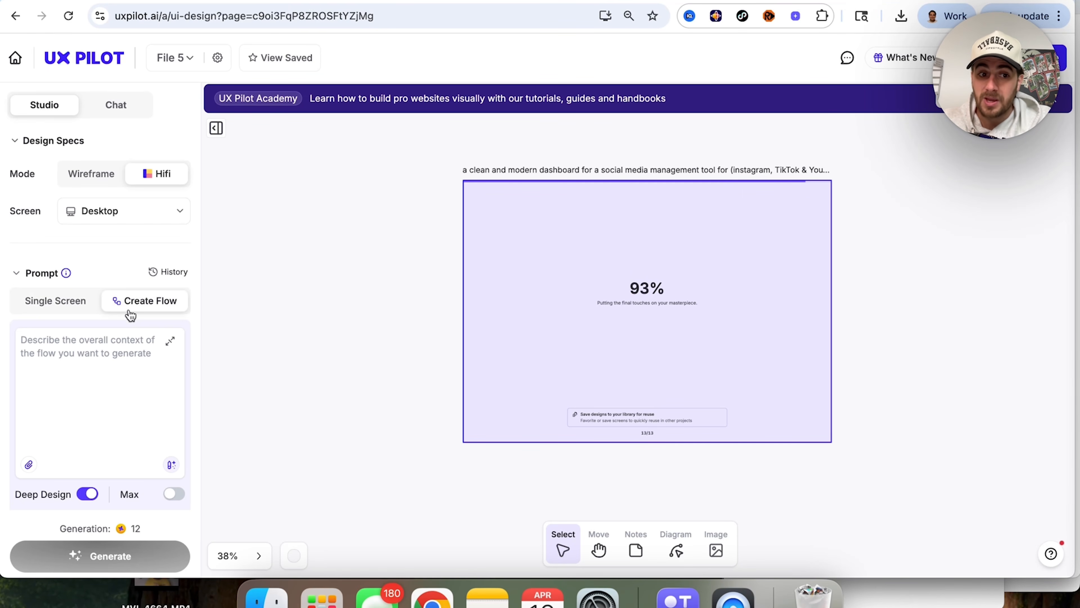
{"action": "left_click", "coordinate": [73, 300]}
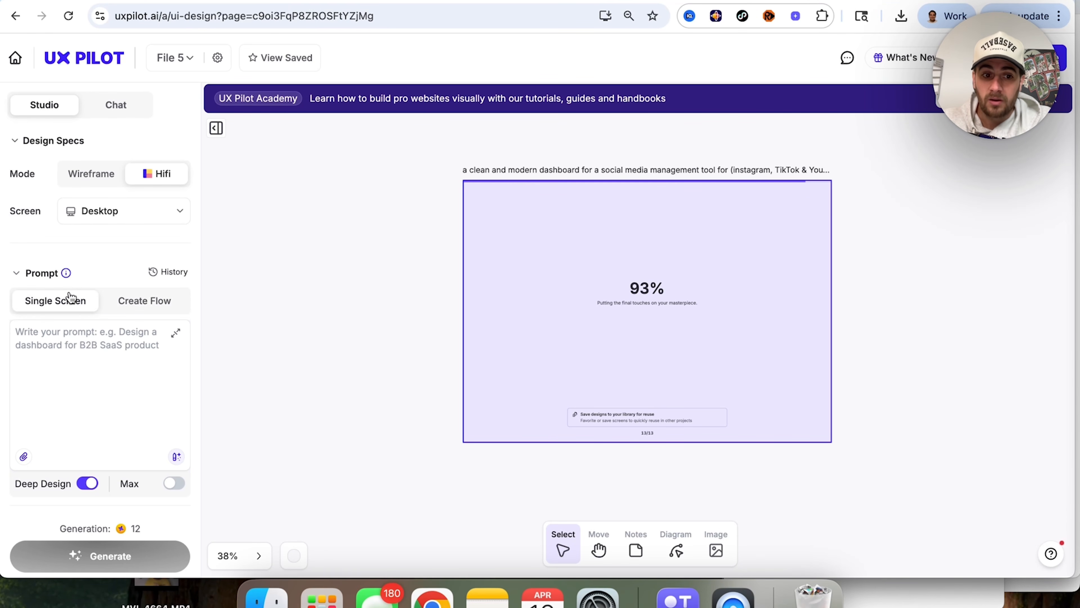
{"action": "left_click", "coordinate": [175, 458]}
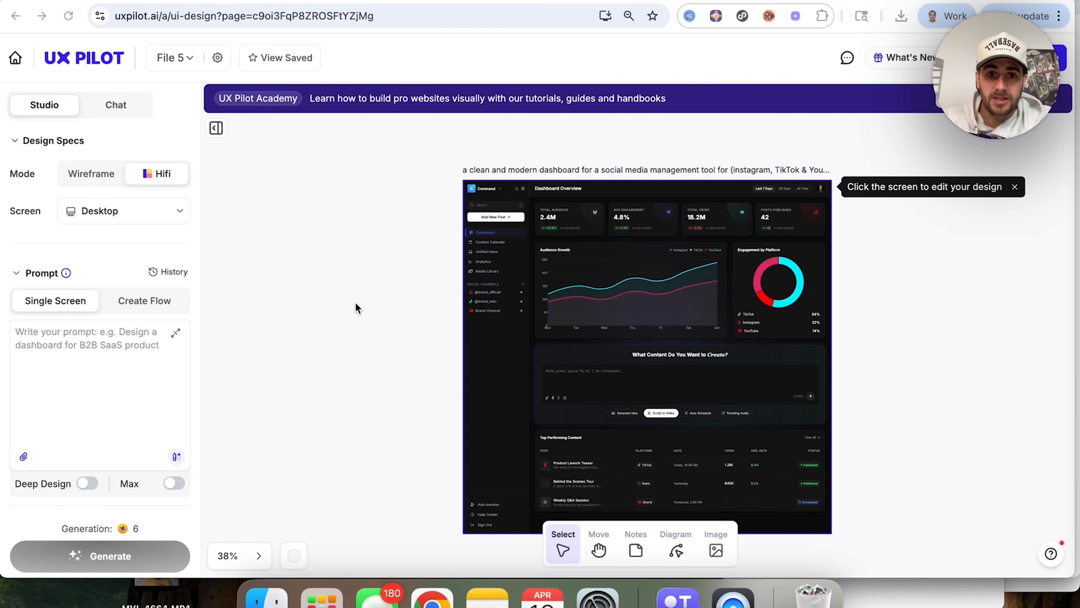
Step: Examine the generated social media dashboard, from its metric cards and charts to the content creation box and top-performing content table
{"action": "scroll", "coordinate": [583, 256], "scroll_direction": "up", "scroll_amount": 5}
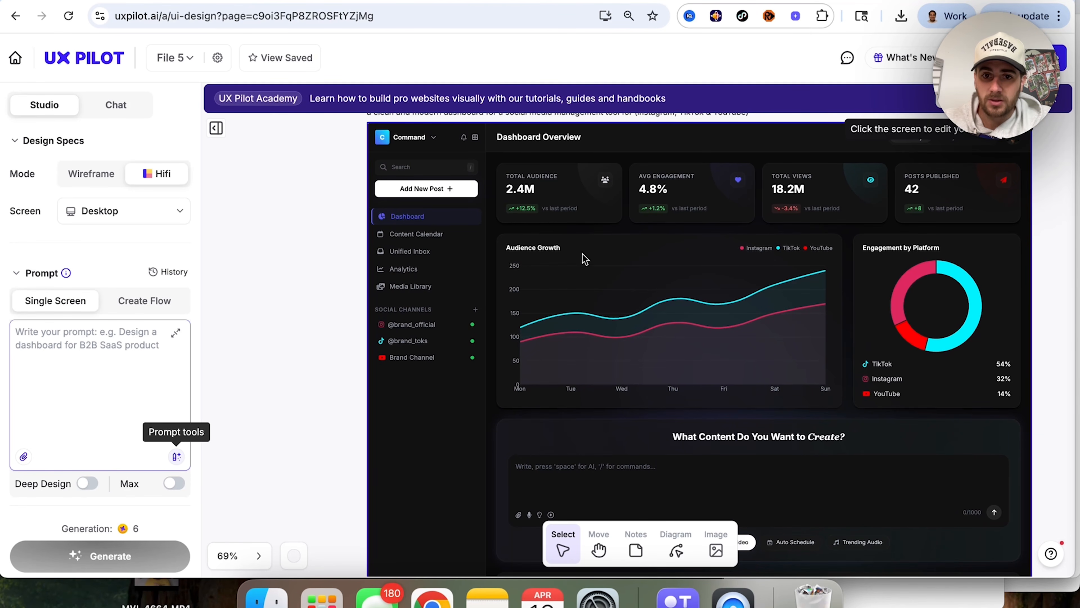
{"action": "scroll", "coordinate": [583, 259], "scroll_direction": "down", "scroll_amount": 3}
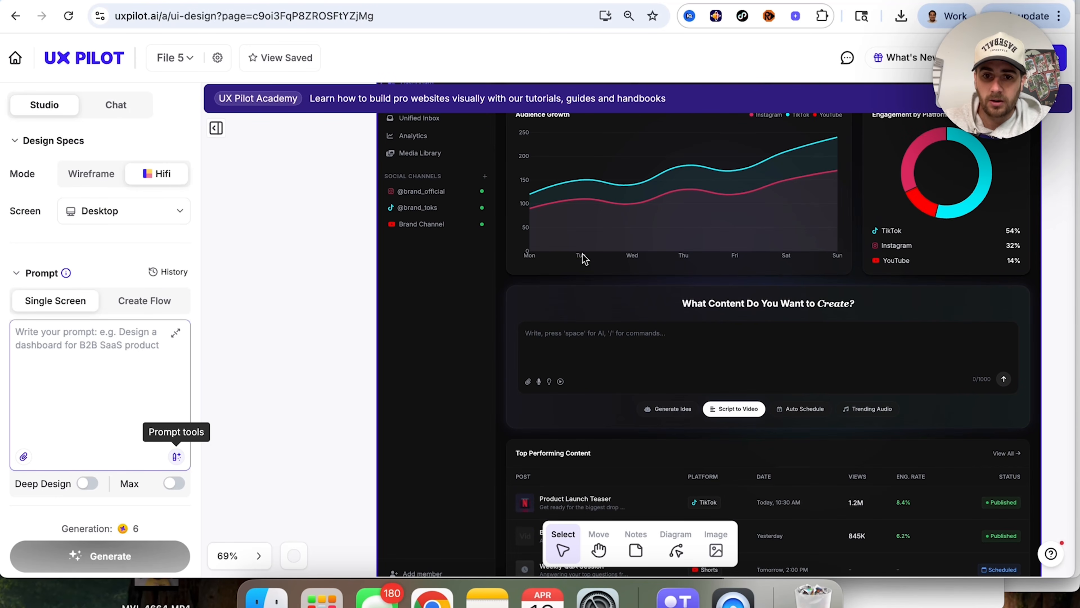
{"action": "scroll", "coordinate": [584, 257], "scroll_direction": "down", "scroll_amount": 2}
{"action": "scroll", "coordinate": [583, 258], "scroll_direction": "down", "scroll_amount": 3}
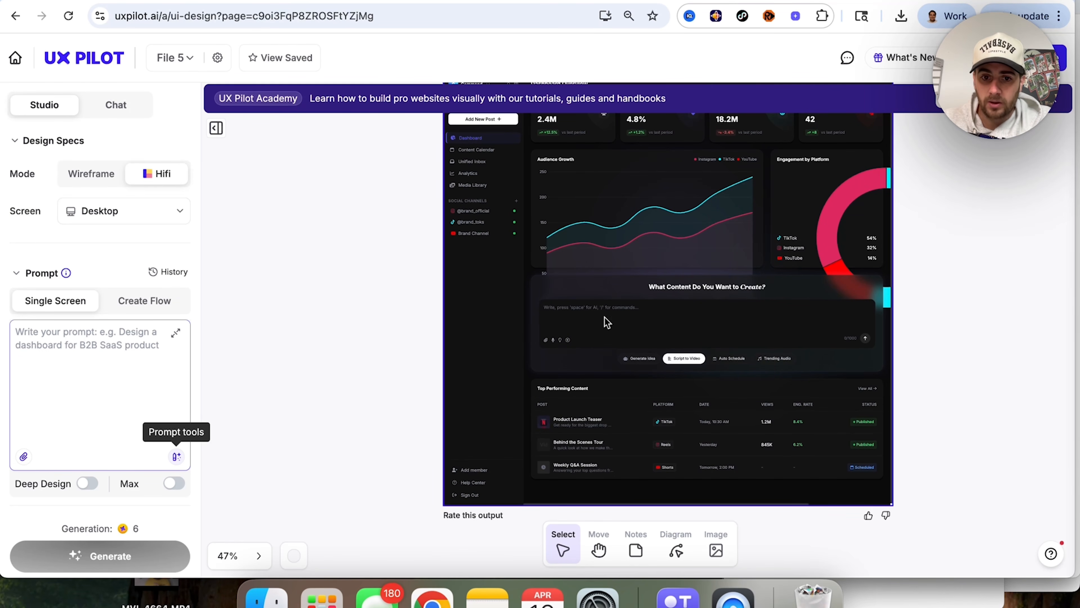
{"action": "scroll", "coordinate": [501, 291], "scroll_direction": "up", "scroll_amount": 2}
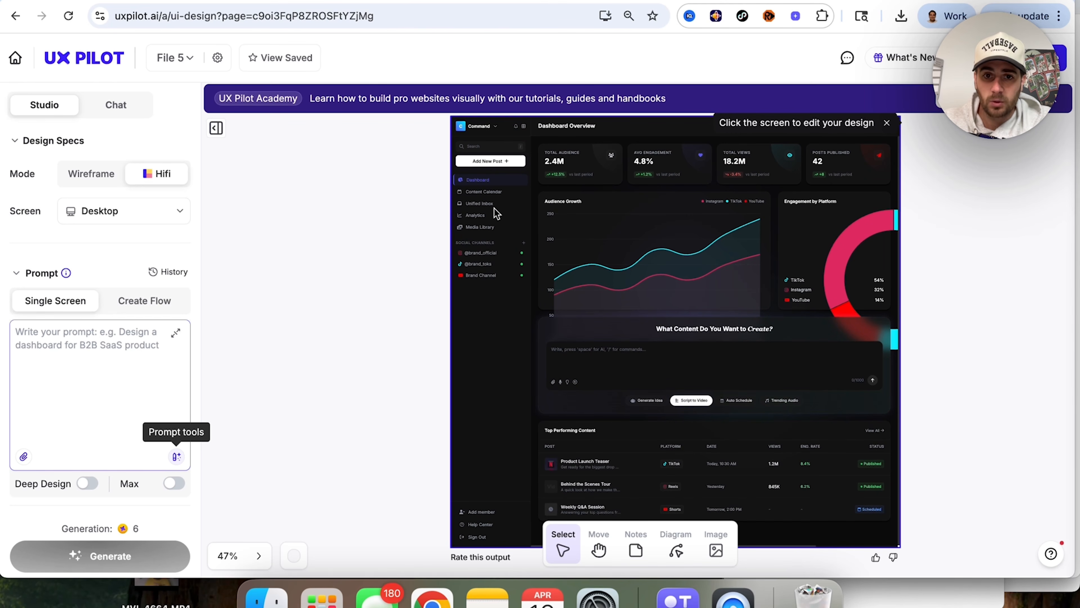
{"action": "scroll", "coordinate": [493, 212], "scroll_direction": "up", "scroll_amount": 1}
{"action": "scroll", "coordinate": [492, 215], "scroll_direction": "down", "scroll_amount": 2}
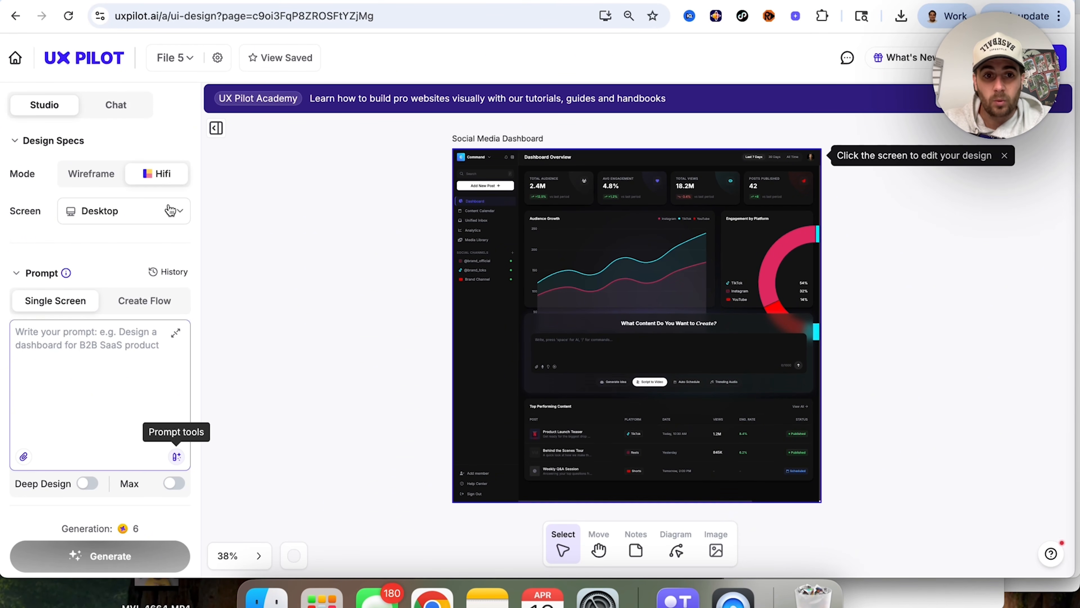
Step: Generate a desktop wireframe from the prompt "A social media dashboard that helps users keep track of their analytics on TikTok, Instagram & YouTube"
{"action": "left_click", "coordinate": [110, 177]}
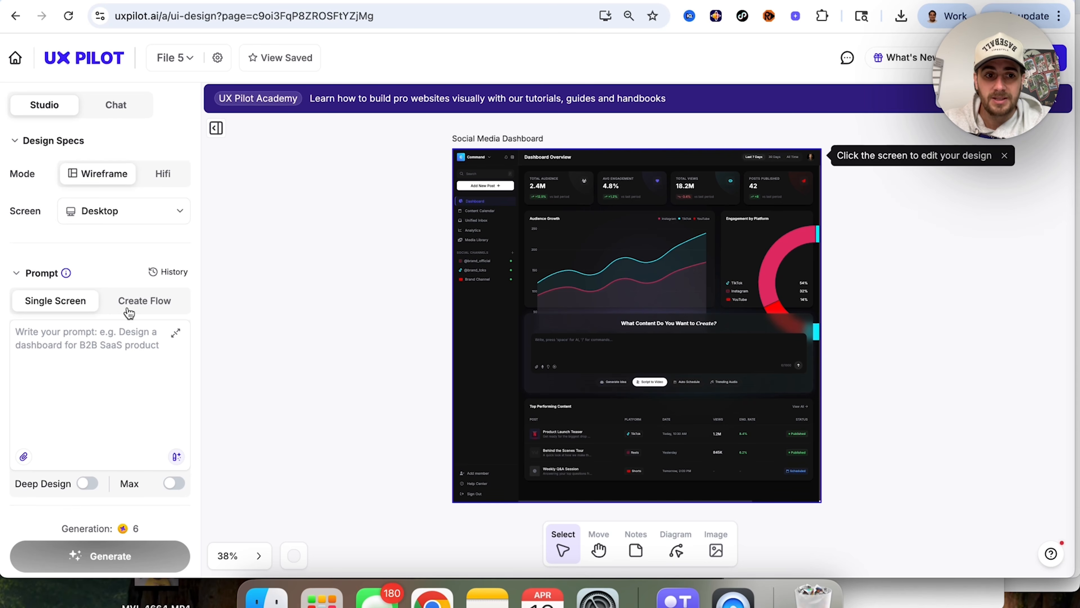
{"action": "left_click", "coordinate": [131, 341]}
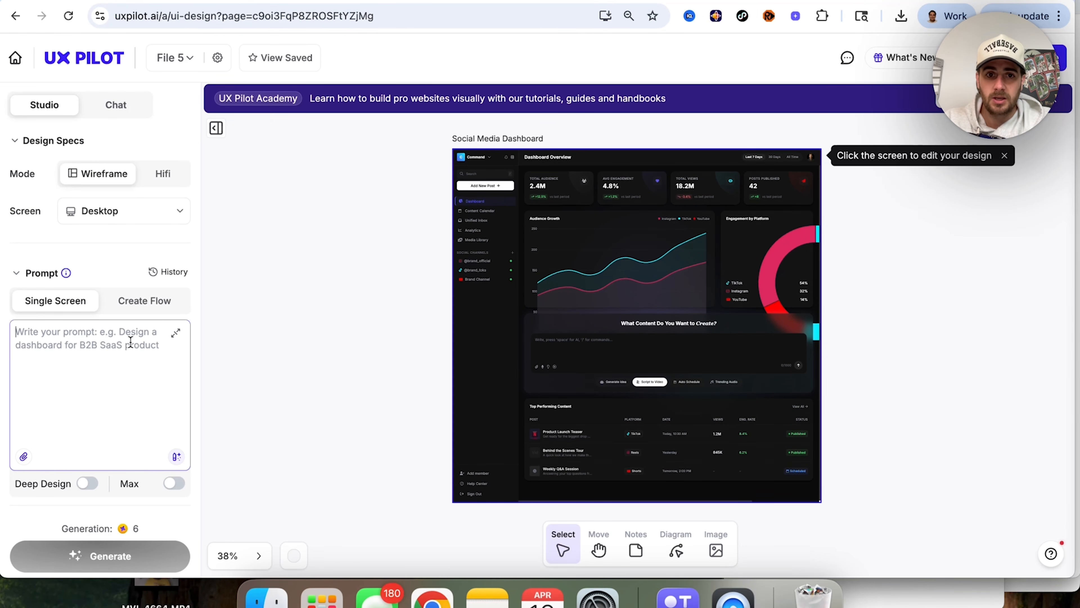
{"action": "type", "text": "A social media"}
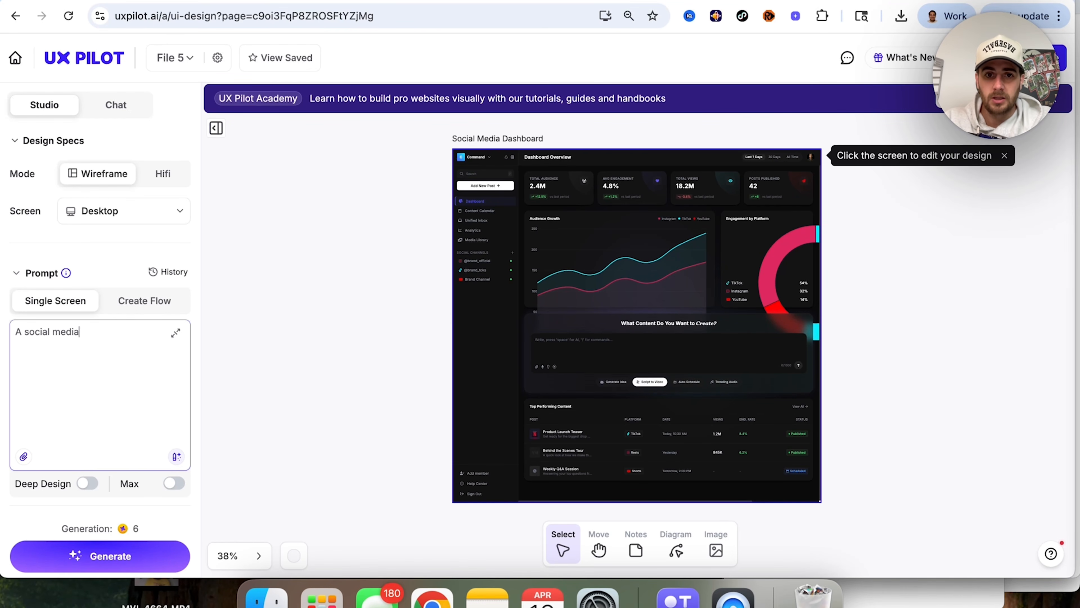
{"action": "type", "text": " dashboard that help"}
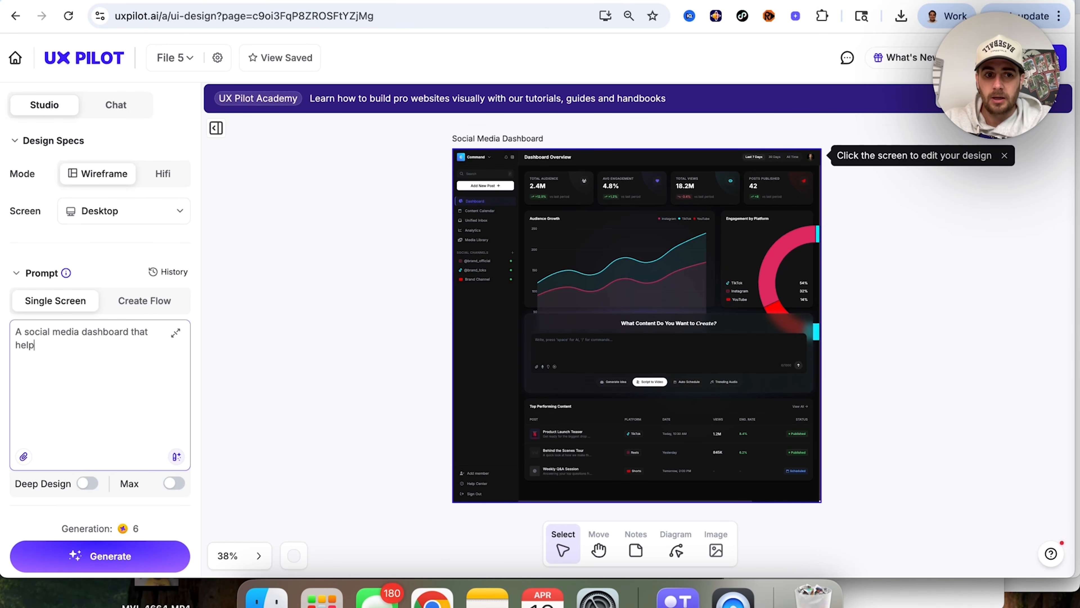
{"action": "type", "text": "s peouse"}
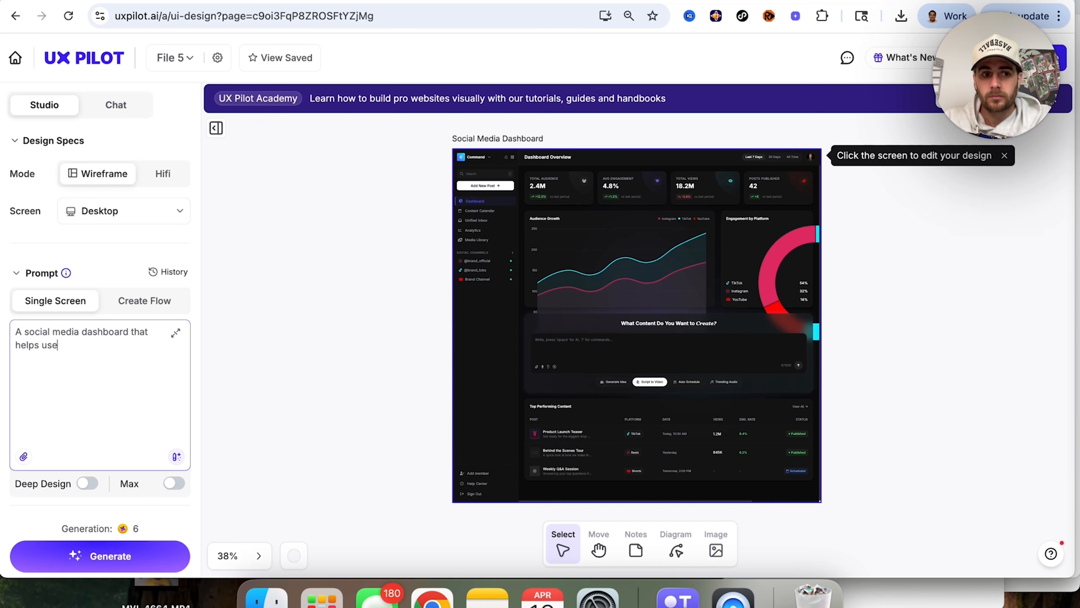
{"action": "type", "text": "rs keep track of the"}
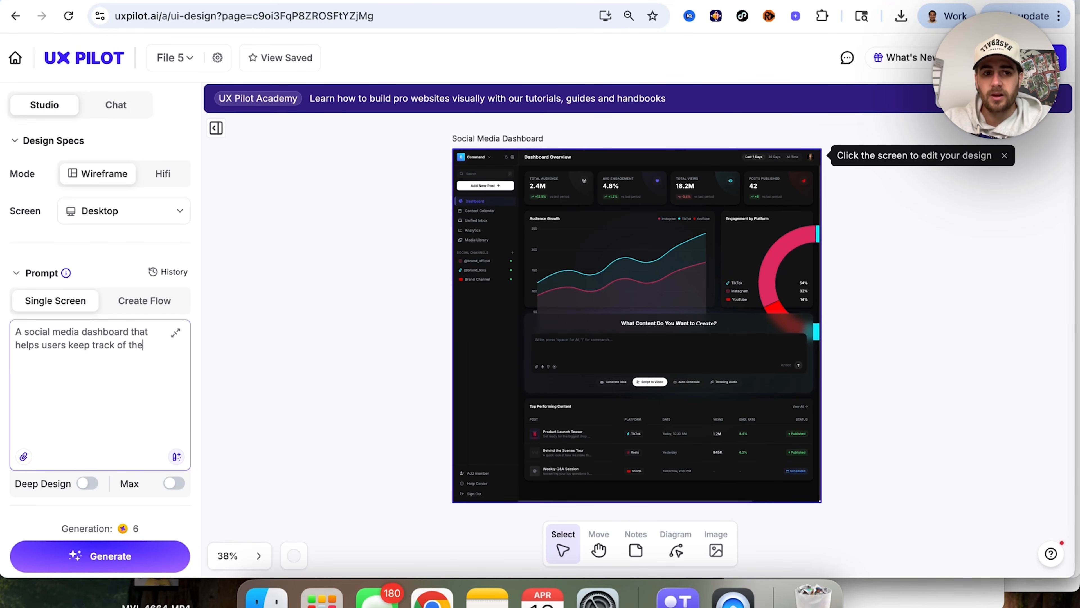
{"action": "type", "text": "ir analytics on TikTok, Instagram"}
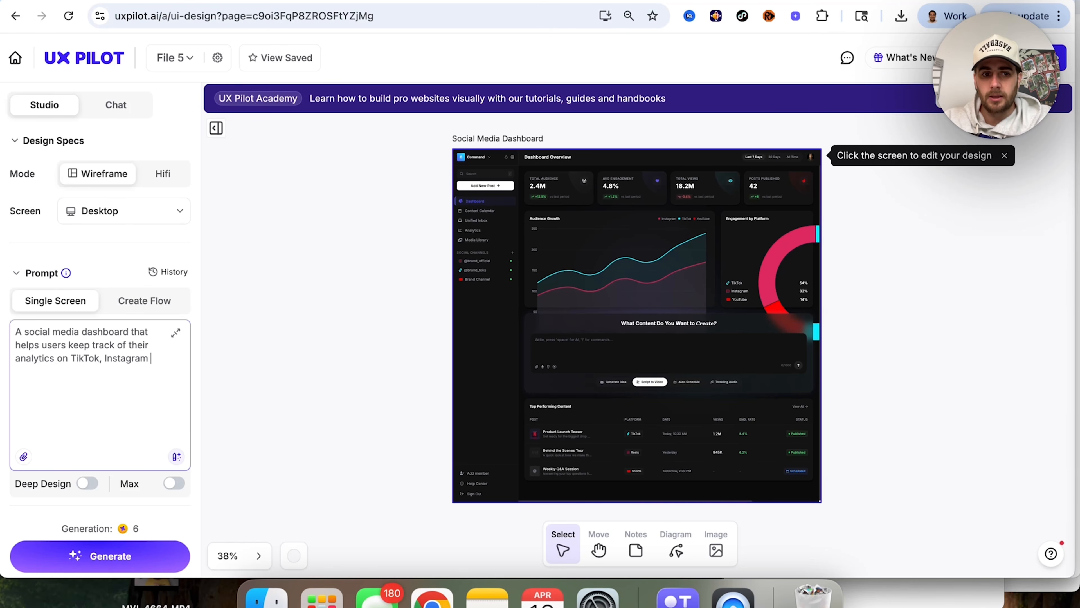
{"action": "type", "text": " & YouTube"}
{"action": "key", "text": "super+a"}
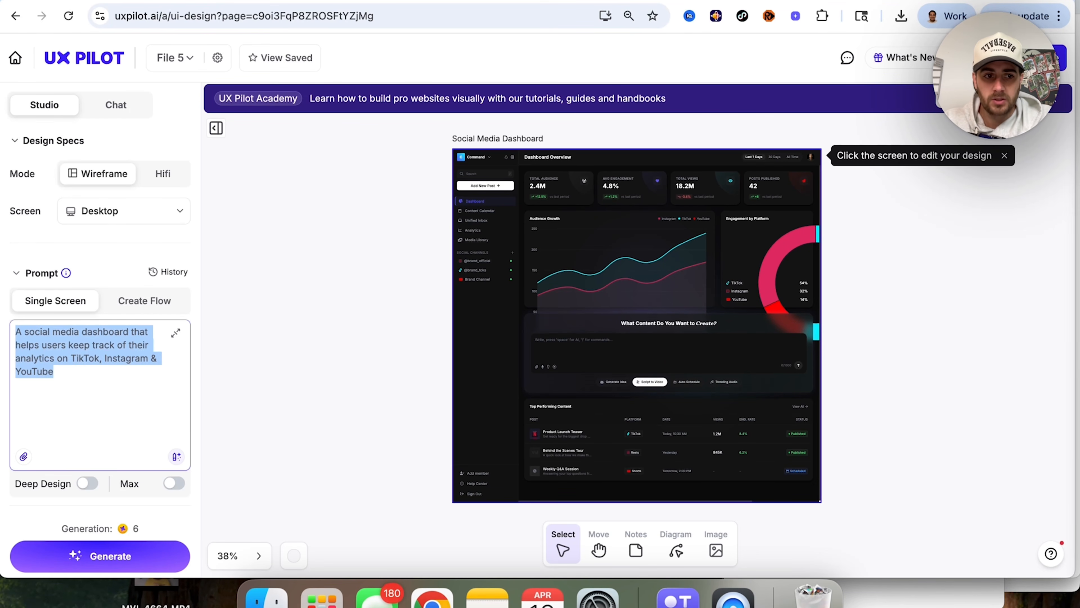
{"action": "left_click", "coordinate": [107, 555]}
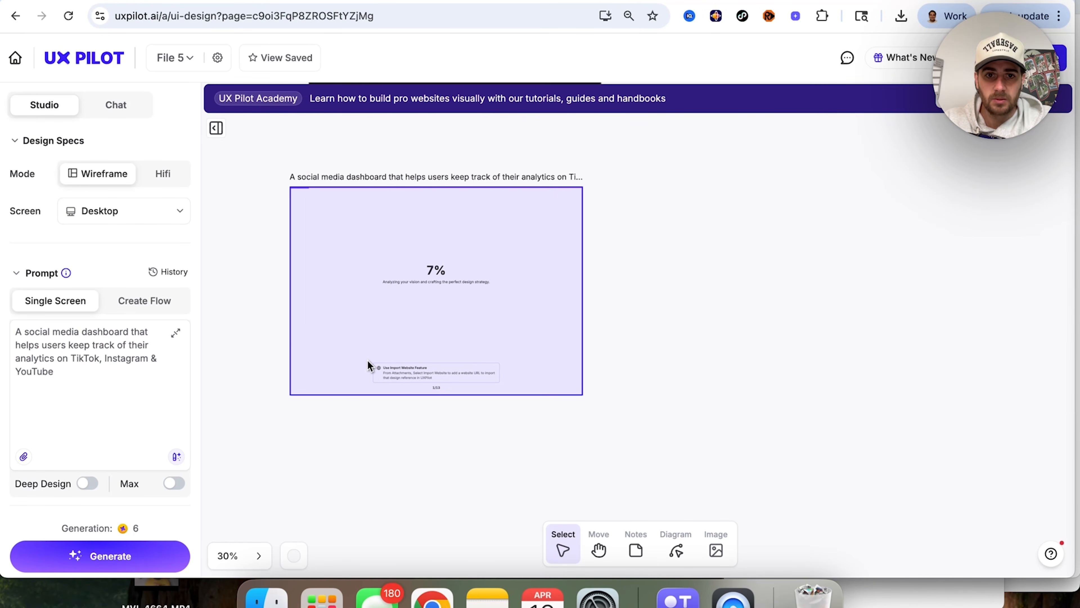
Step: Switch the mode to Hifi and generate a second design from the same prompt
{"action": "left_click", "coordinate": [160, 174]}
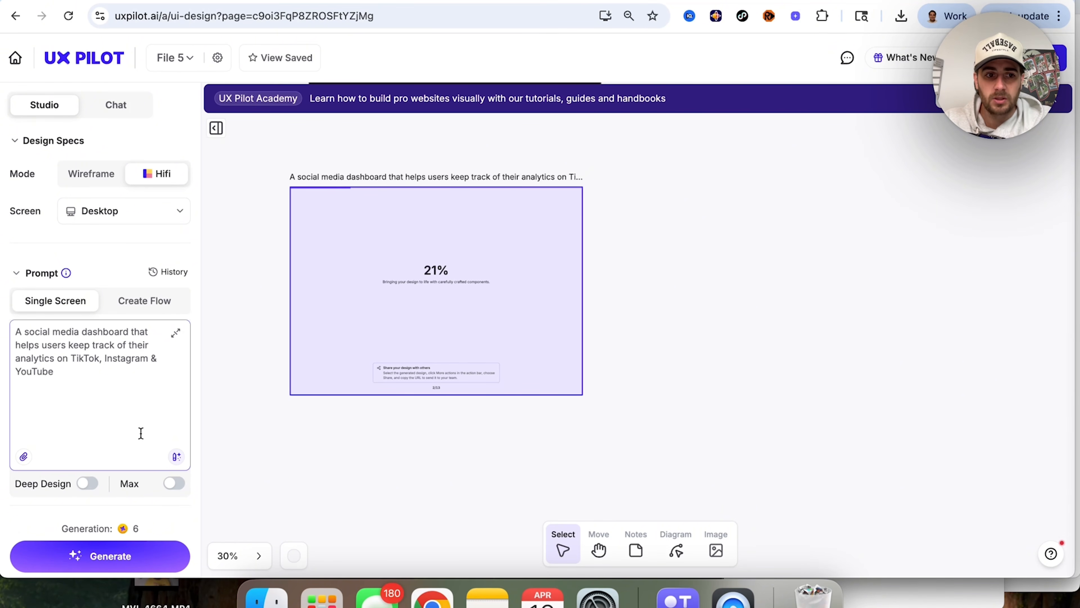
{"action": "left_click", "coordinate": [121, 555]}
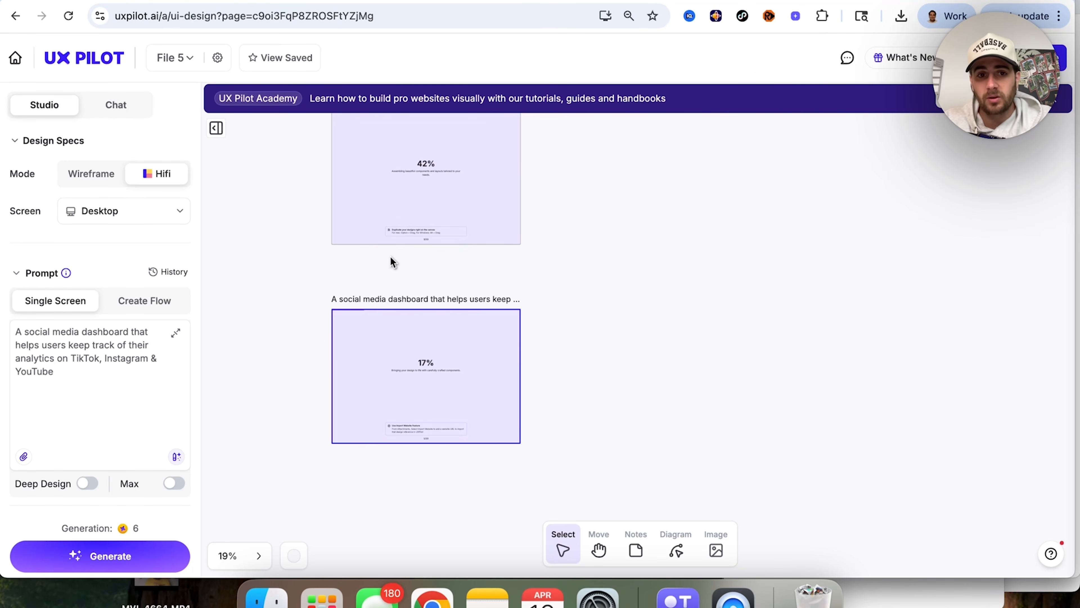
{"action": "scroll", "coordinate": [390, 256], "scroll_direction": "up", "scroll_amount": 3}
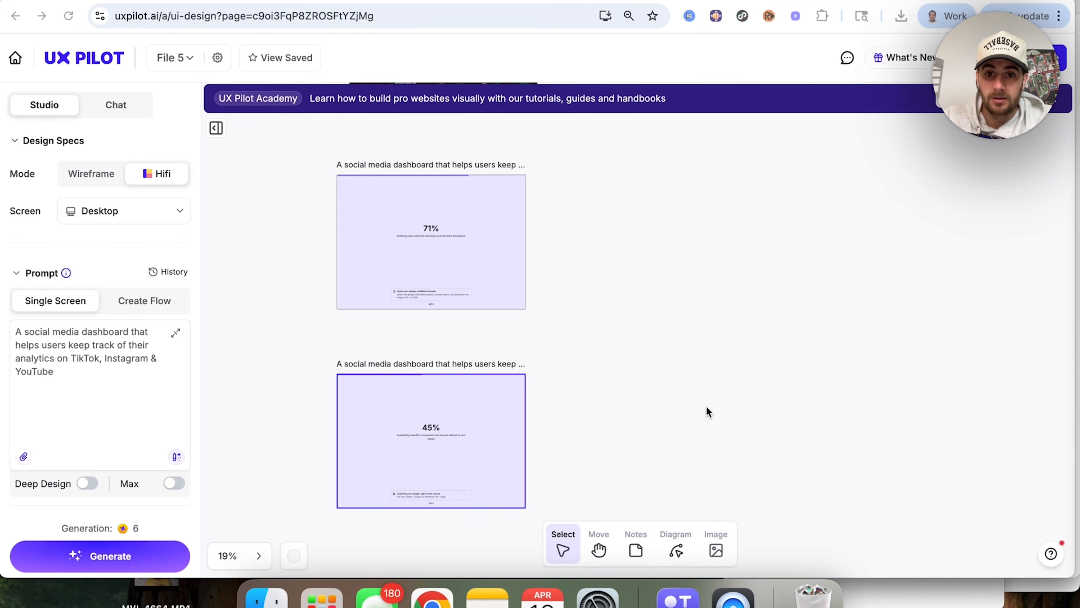
Step: Select the finished wireframe and look over the options for generating further versions from it
{"action": "scroll", "coordinate": [290, 326], "scroll_direction": "up", "scroll_amount": 5}
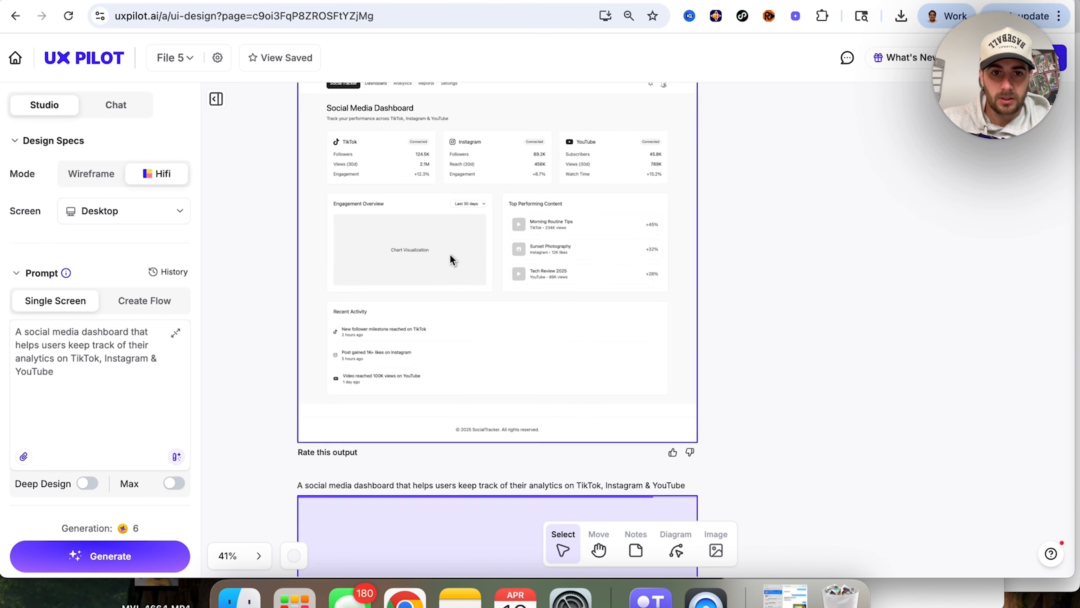
{"action": "left_click", "coordinate": [450, 253]}
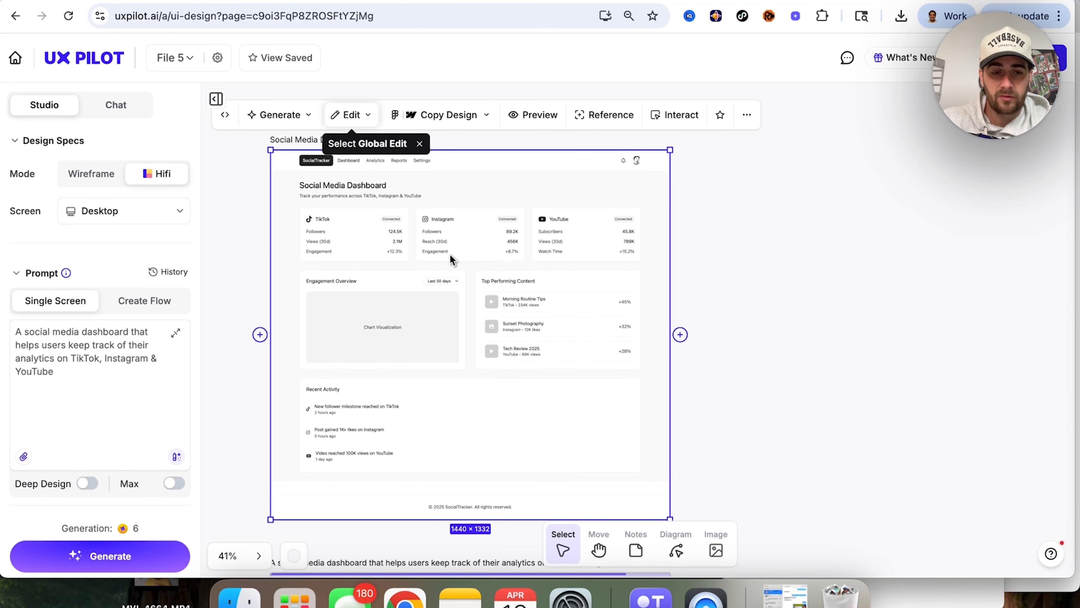
{"action": "left_click", "coordinate": [308, 116]}
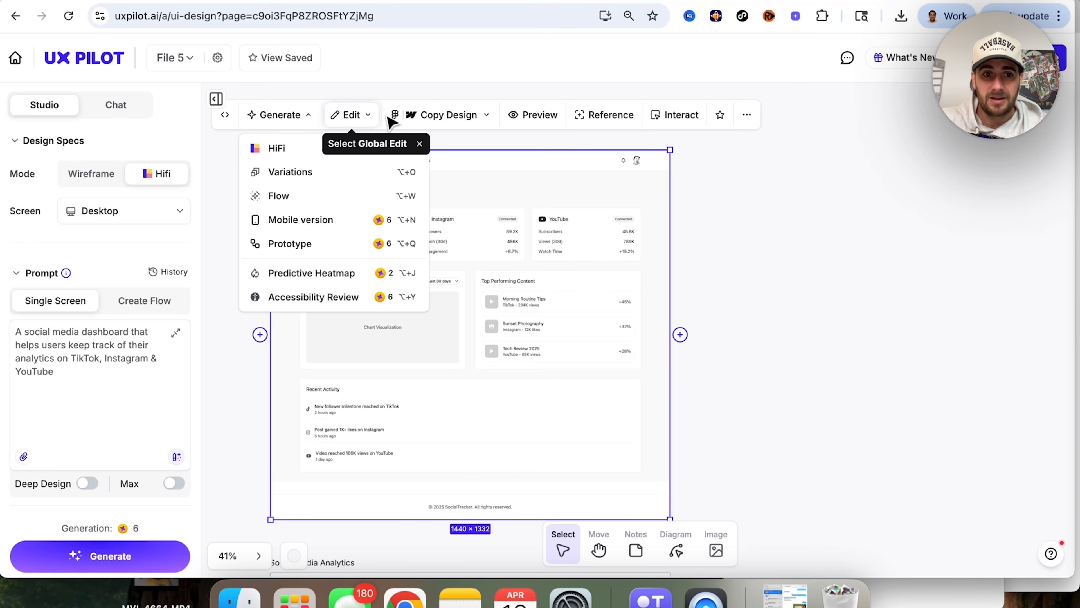
Step: Regenerate the wireframe's Engagement Overview card with a Section Edit using the Blitz Model and the prompt "Make this more complex"
{"action": "left_click", "coordinate": [356, 116]}
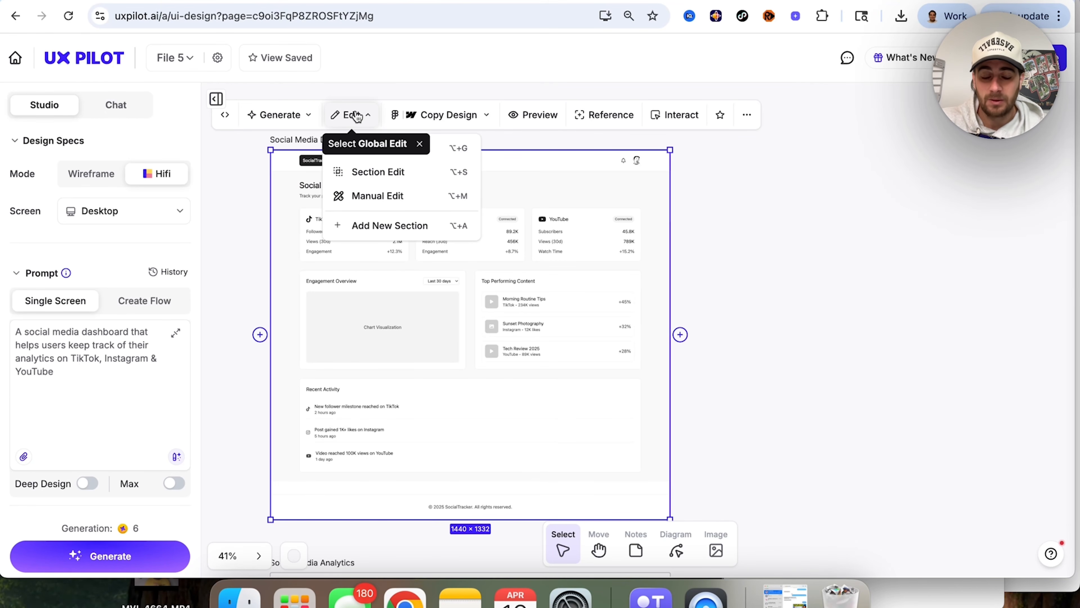
{"action": "left_click", "coordinate": [378, 173]}
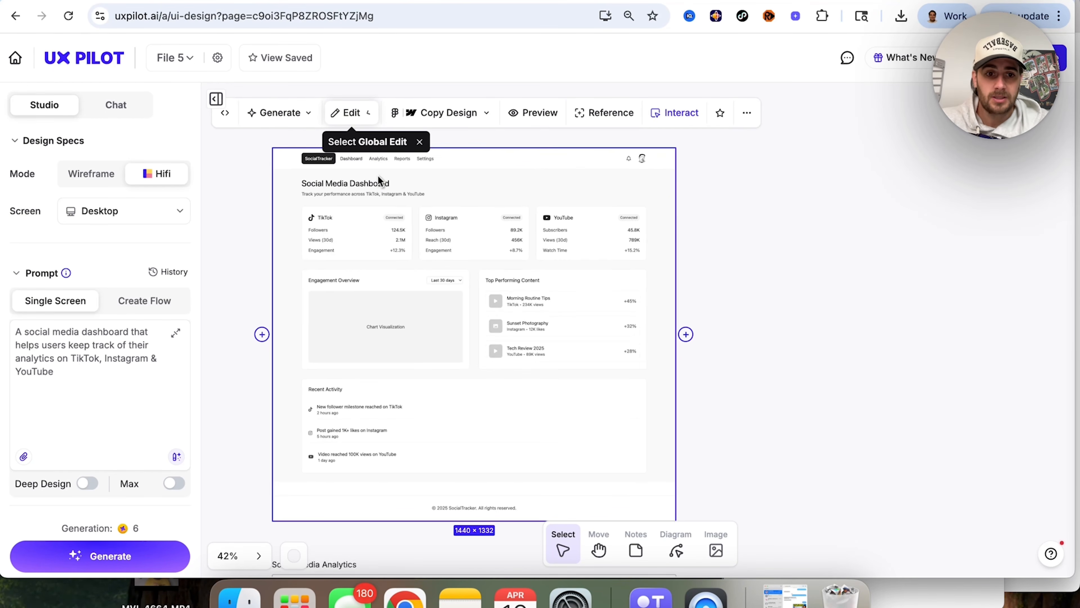
{"action": "left_click", "coordinate": [398, 295]}
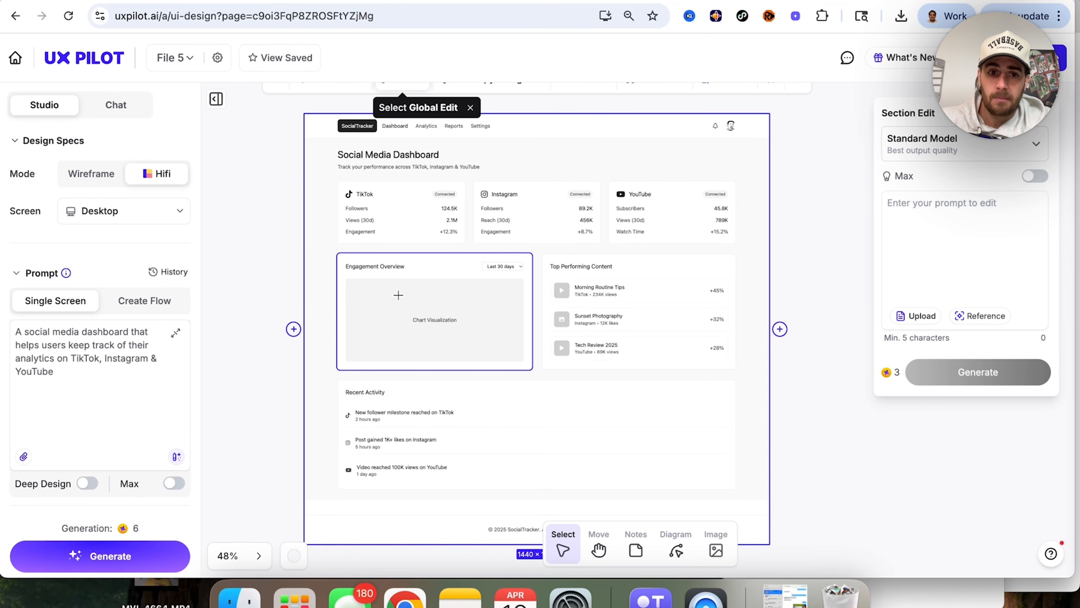
{"action": "left_click", "coordinate": [949, 157]}
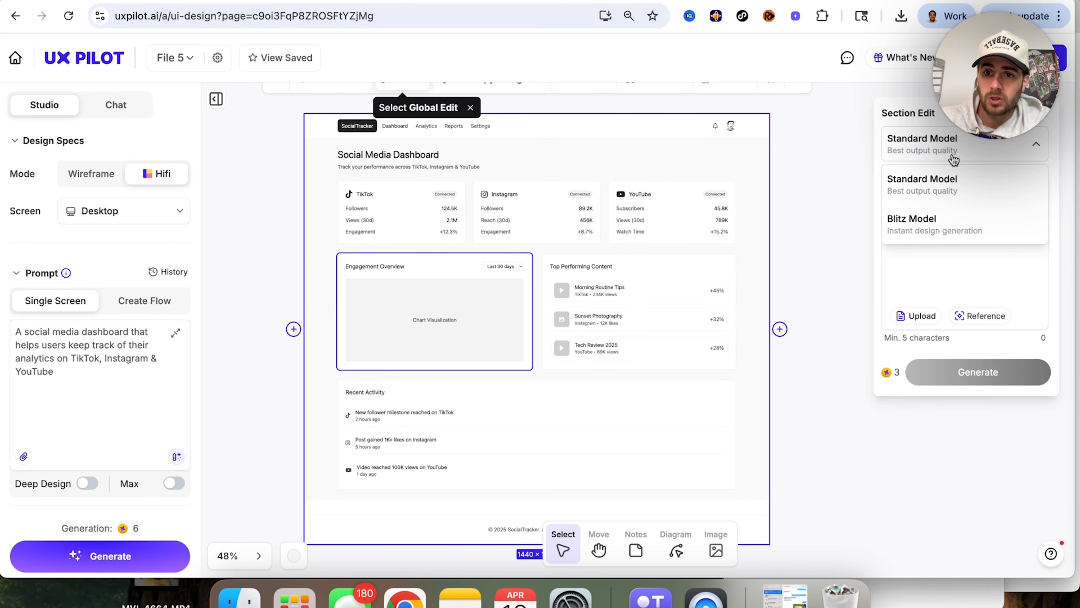
{"action": "left_click", "coordinate": [943, 221]}
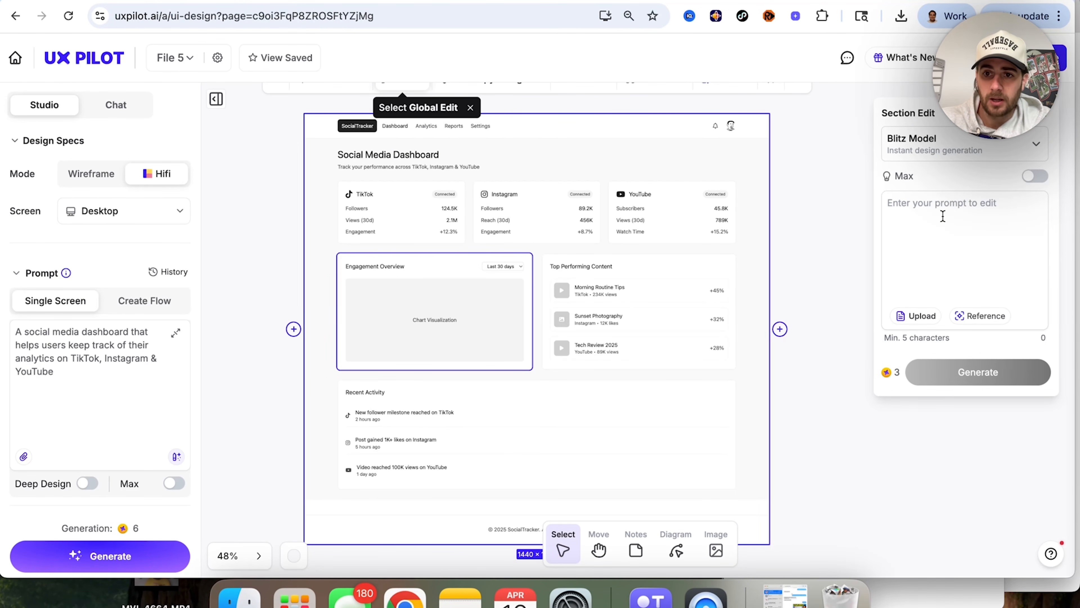
{"action": "left_click", "coordinate": [935, 214]}
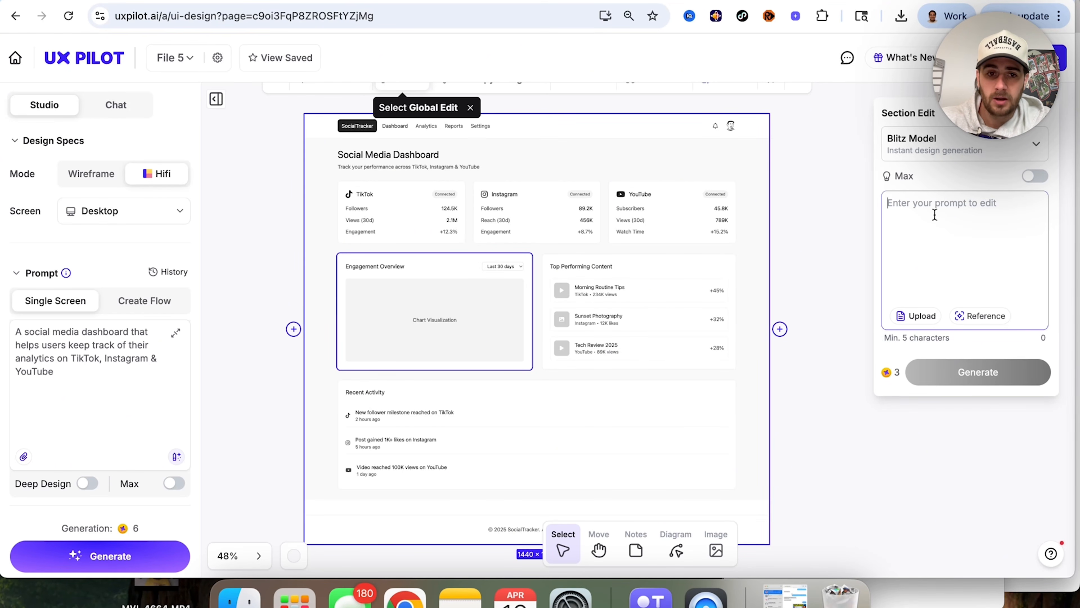
{"action": "type", "text": "Make this mor"}
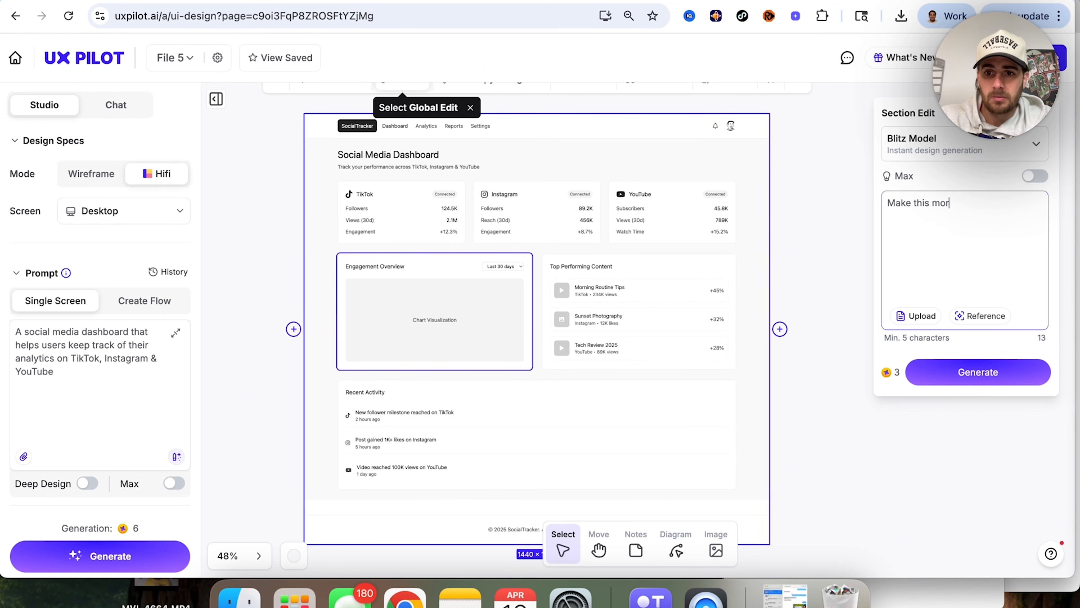
{"action": "type", "text": "e complex"}
{"action": "left_click", "coordinate": [1016, 371]}
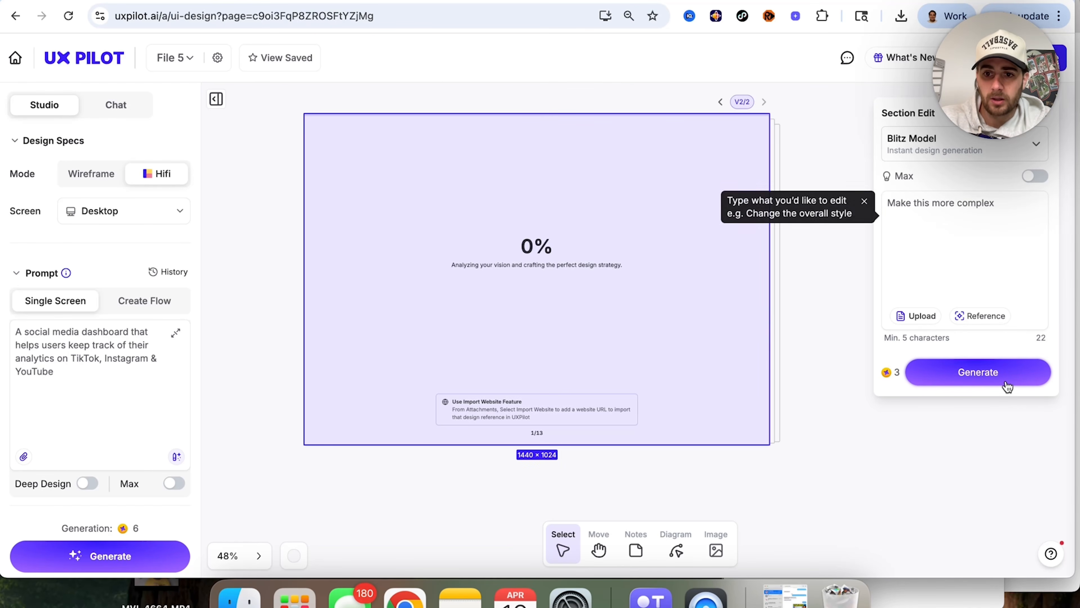
Step: Review the regenerated Engagement Overview card and move the wireframe up, clear of the Social Media Analytics screen below it
{"action": "scroll", "coordinate": [487, 394], "scroll_direction": "down", "scroll_amount": 5}
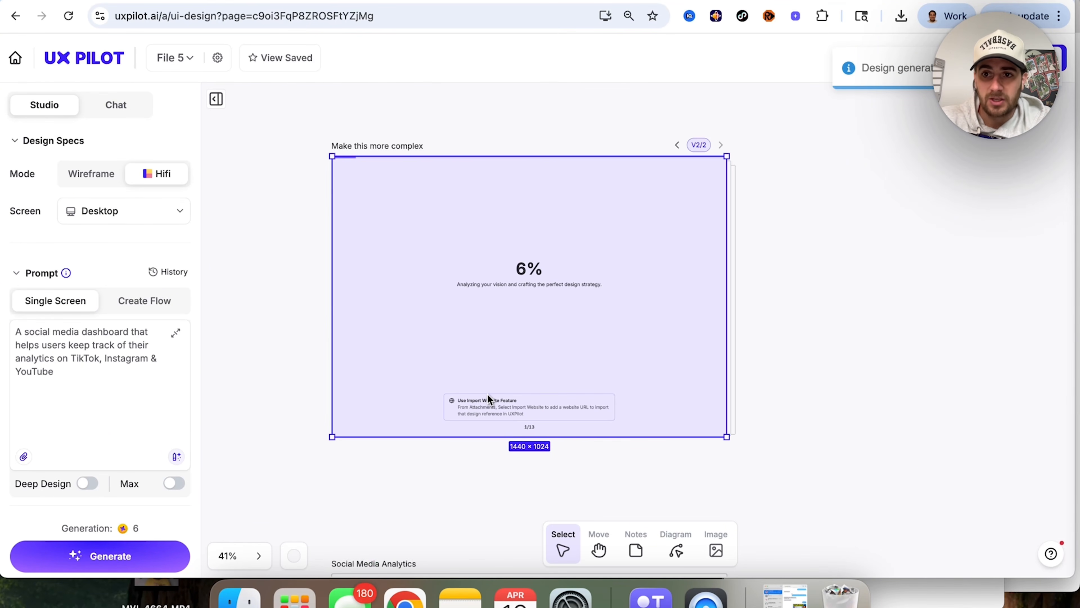
{"action": "scroll", "coordinate": [487, 393], "scroll_direction": "down", "scroll_amount": 1}
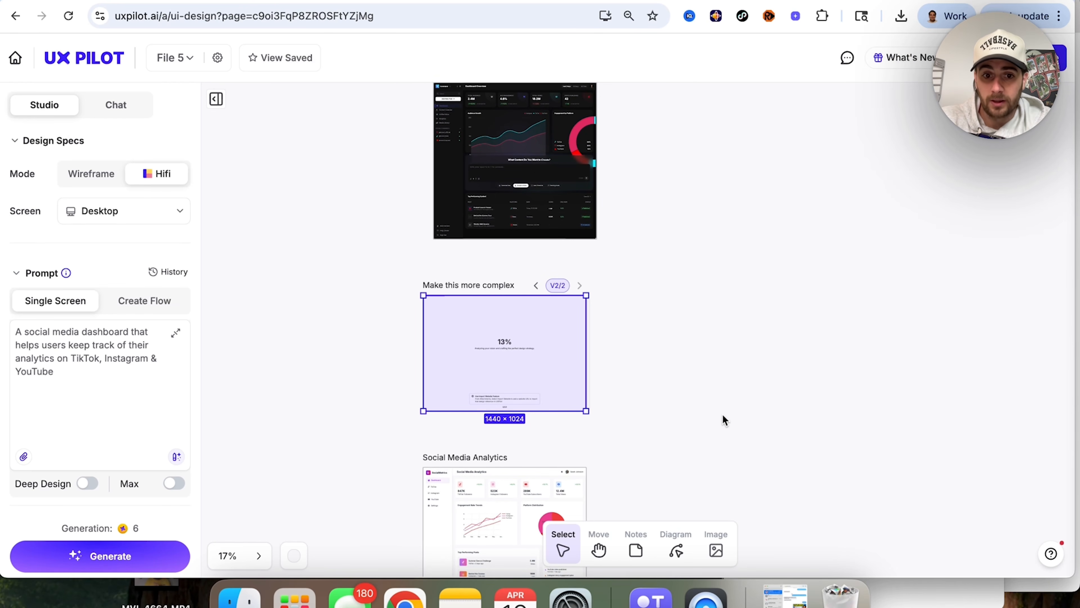
{"action": "scroll", "coordinate": [708, 407], "scroll_direction": "down", "scroll_amount": 6}
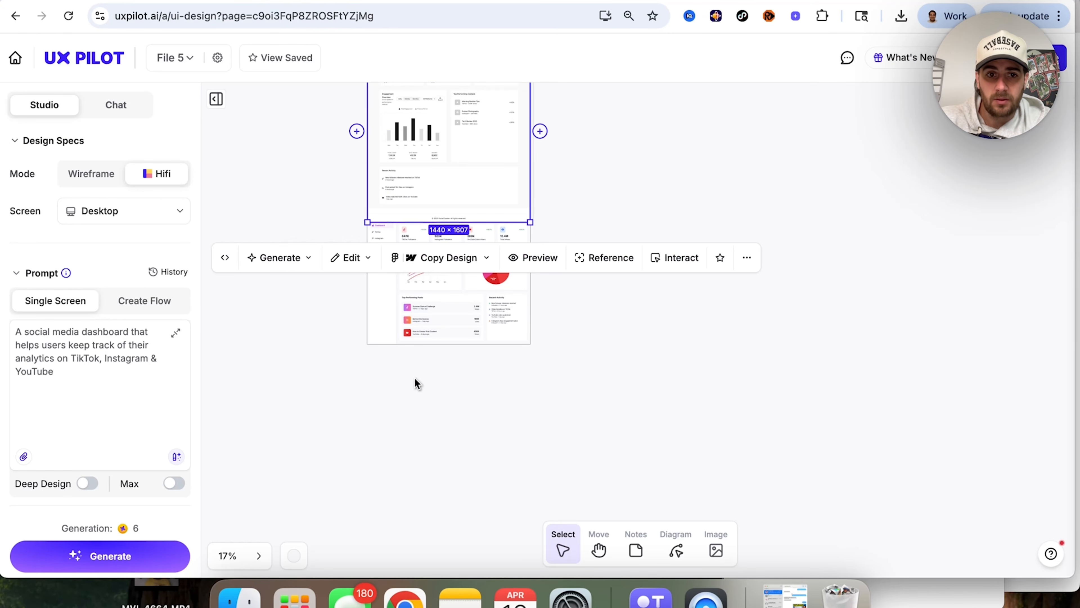
{"action": "scroll", "coordinate": [414, 378], "scroll_direction": "up", "scroll_amount": 3}
{"action": "scroll", "coordinate": [441, 219], "scroll_direction": "up", "scroll_amount": 6}
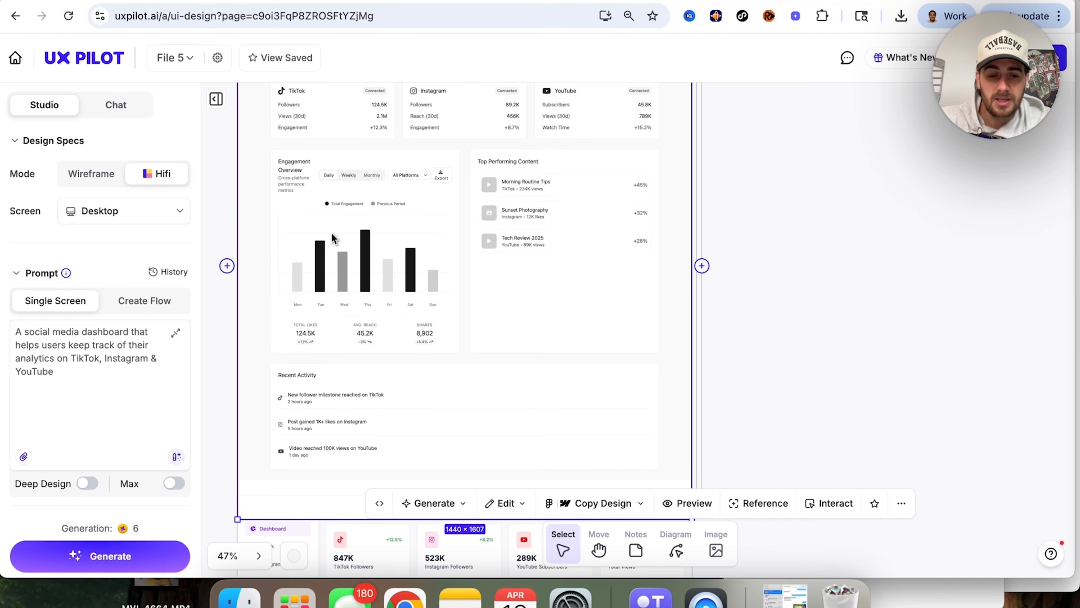
{"action": "scroll", "coordinate": [344, 270], "scroll_direction": "down", "scroll_amount": 6}
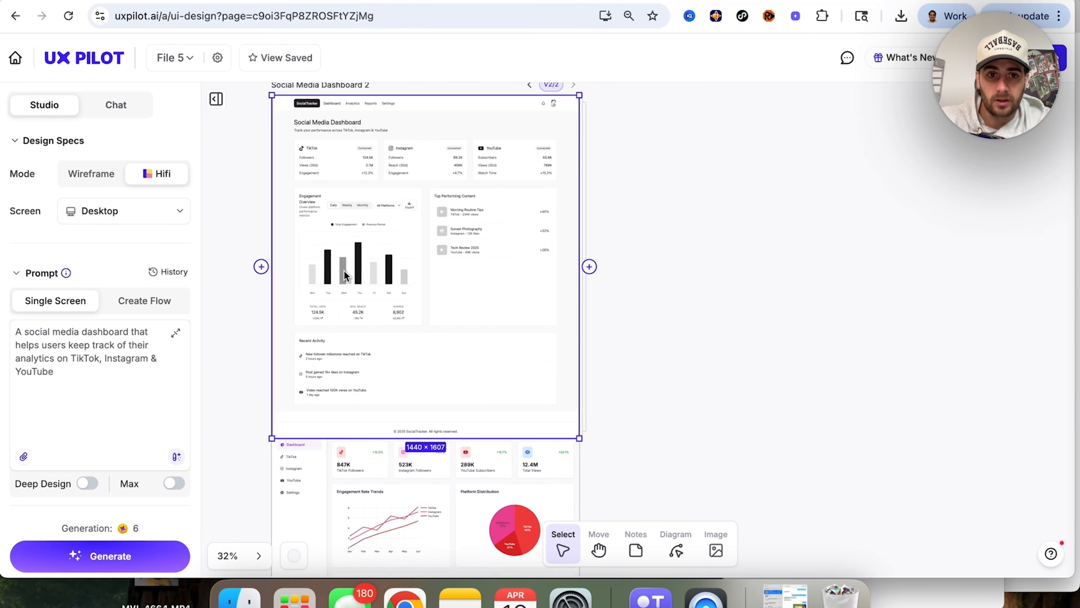
{"action": "scroll", "coordinate": [411, 442], "scroll_direction": "up", "scroll_amount": 5}
{"action": "left_click_drag", "start_coordinate": [412, 447], "coordinate": [411, 417]}
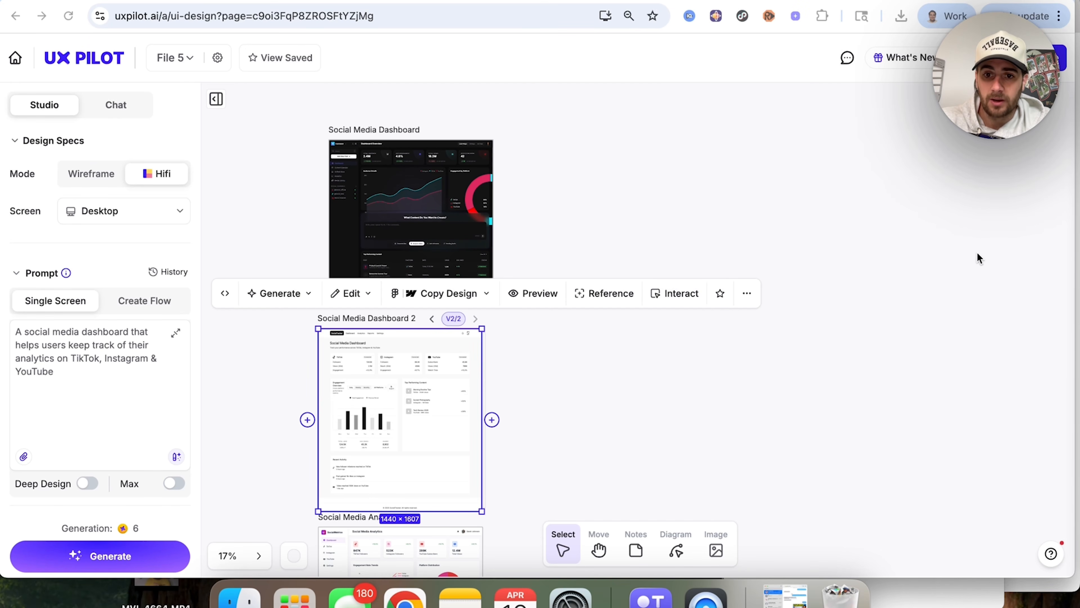
Step: Look over the wireframe's additional screen actions and examine the Hifi Social Media Analytics design
{"action": "left_click", "coordinate": [747, 300]}
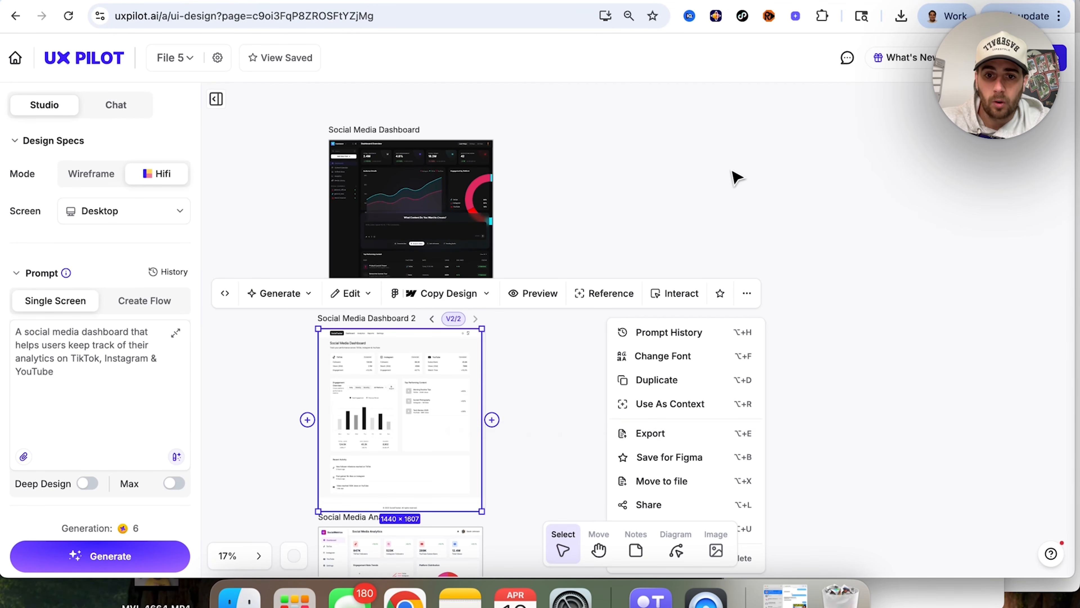
{"action": "key", "text": "Escape"}
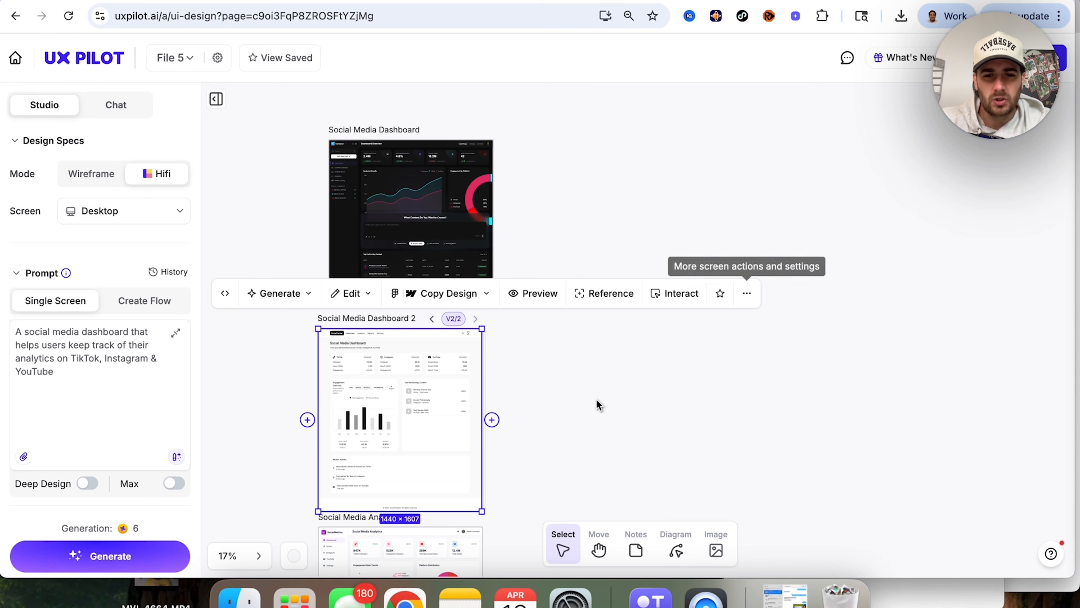
{"action": "scroll", "coordinate": [598, 405], "scroll_direction": "down", "scroll_amount": 5}
{"action": "left_click", "coordinate": [420, 302]}
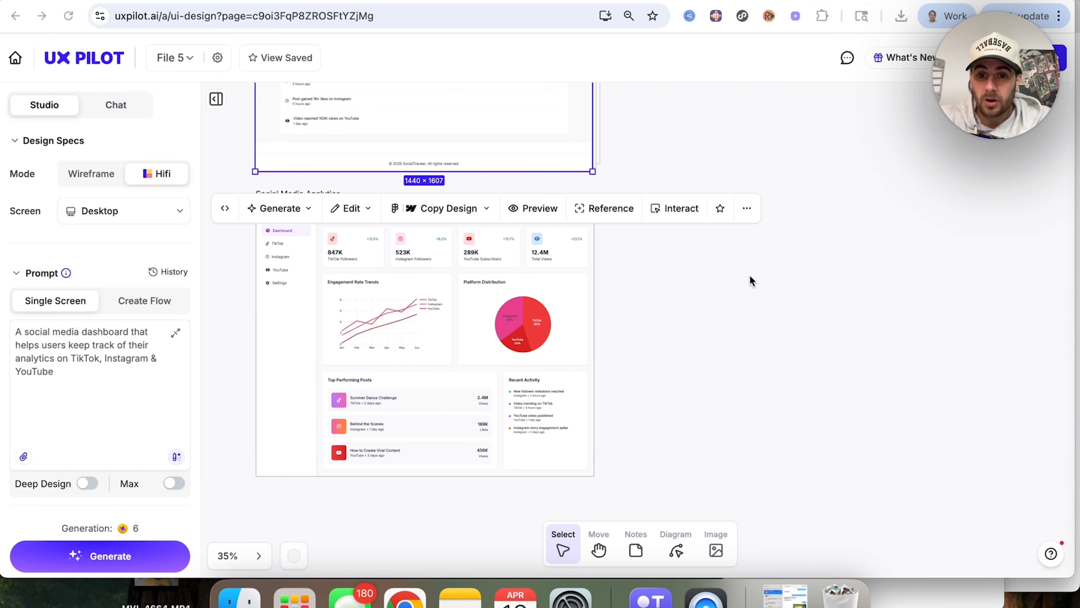
Step: Open the Social Media Dashboard 2 wireframe for Manual Edit
{"action": "scroll", "coordinate": [714, 367], "scroll_direction": "up", "scroll_amount": 3}
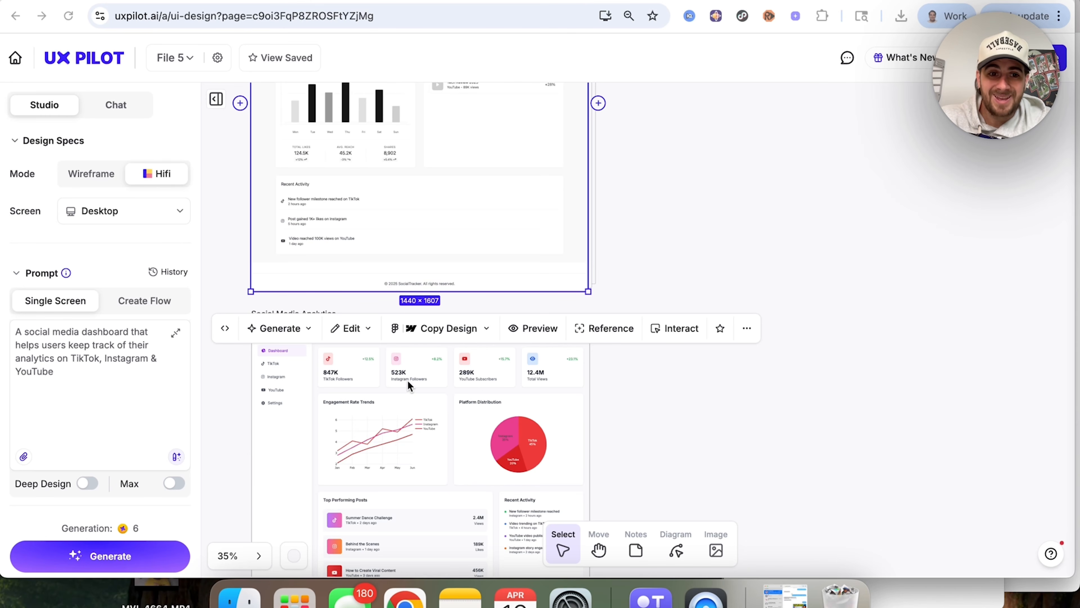
{"action": "left_click", "coordinate": [370, 335]}
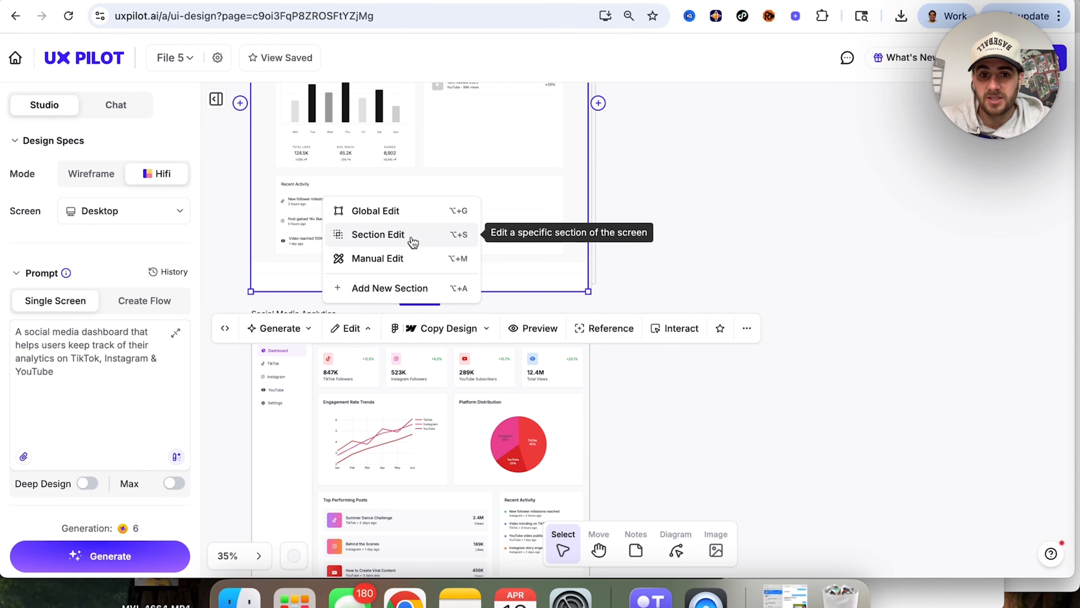
{"action": "left_click", "coordinate": [410, 257]}
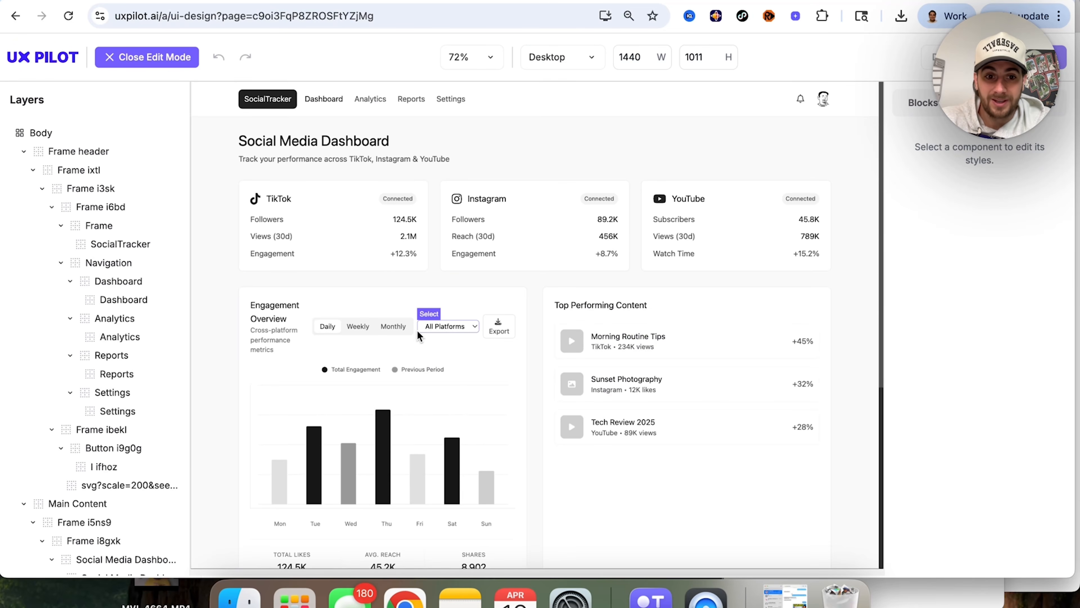
Step: Leave Manual Edit and look over the chat's options for adding context to a design prompt
{"action": "left_click", "coordinate": [362, 331]}
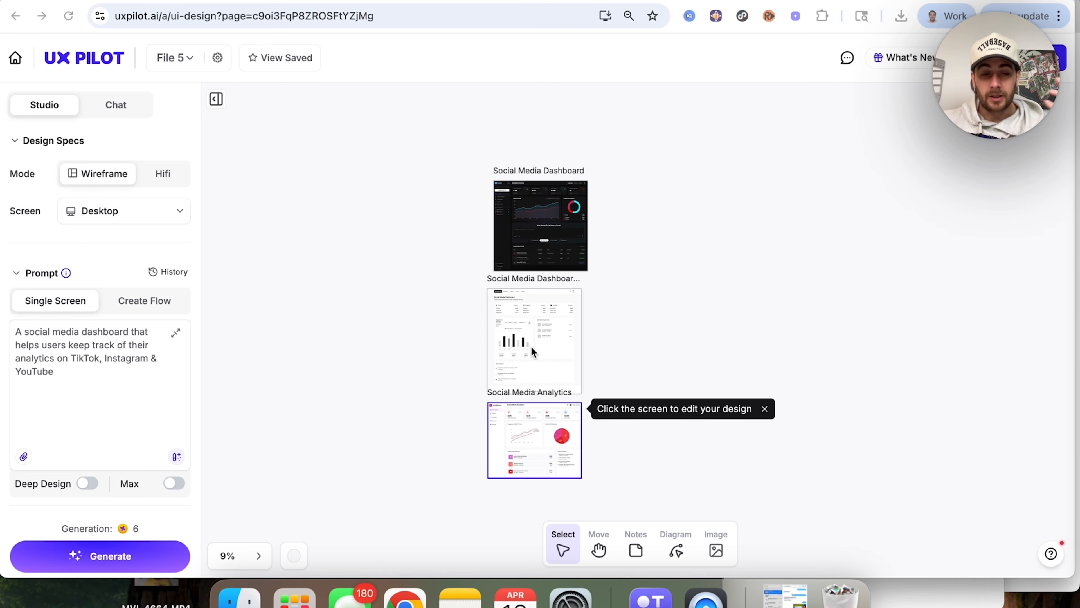
{"action": "left_click", "coordinate": [103, 111]}
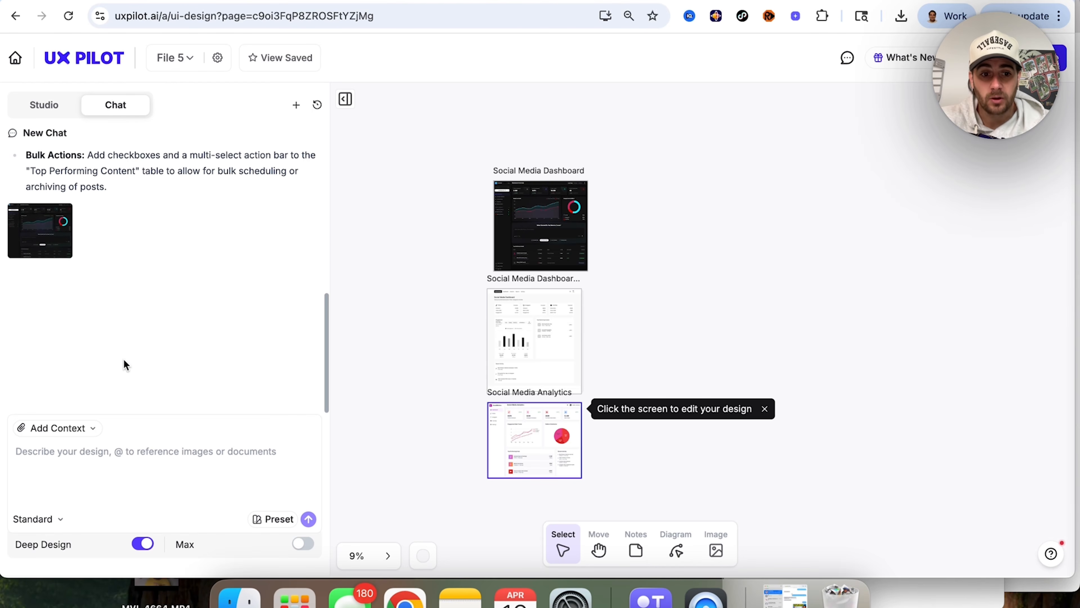
{"action": "left_click", "coordinate": [87, 429]}
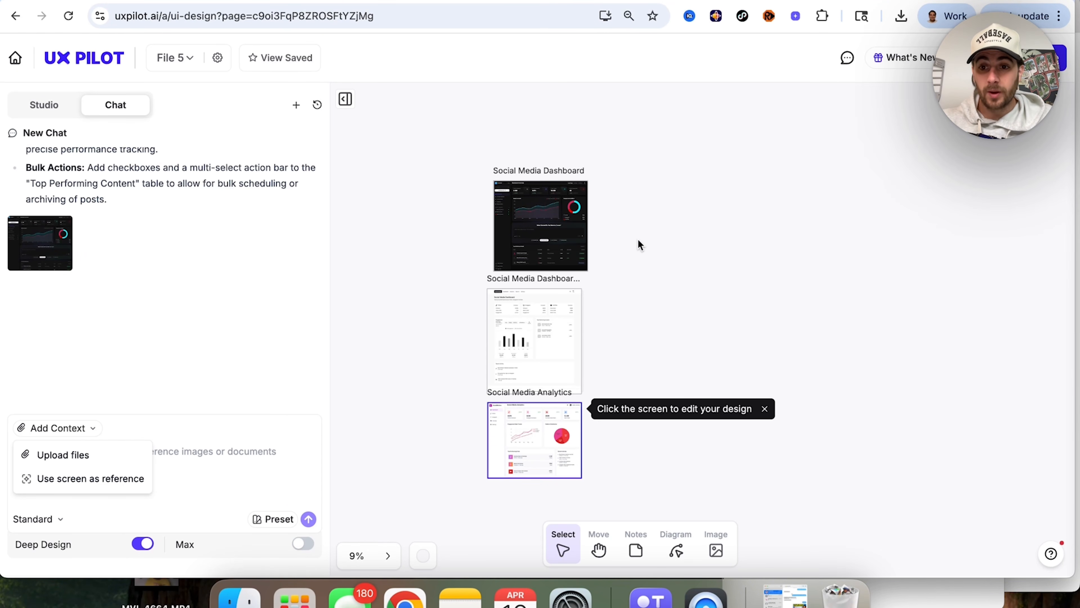
{"action": "left_click", "coordinate": [635, 247]}
Step: Save the dark Social Media Dashboard screen for Figma and copy its design for Figma
{"action": "scroll", "coordinate": [637, 247], "scroll_direction": "up", "scroll_amount": 5}
{"action": "scroll", "coordinate": [593, 266], "scroll_direction": "left", "scroll_amount": 2}
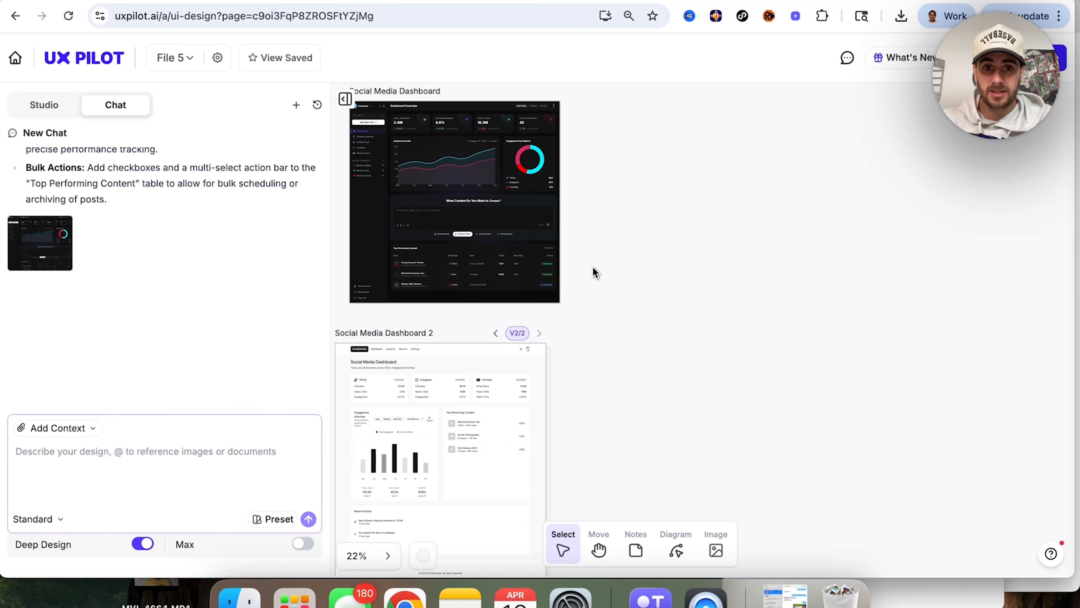
{"action": "left_click", "coordinate": [555, 215]}
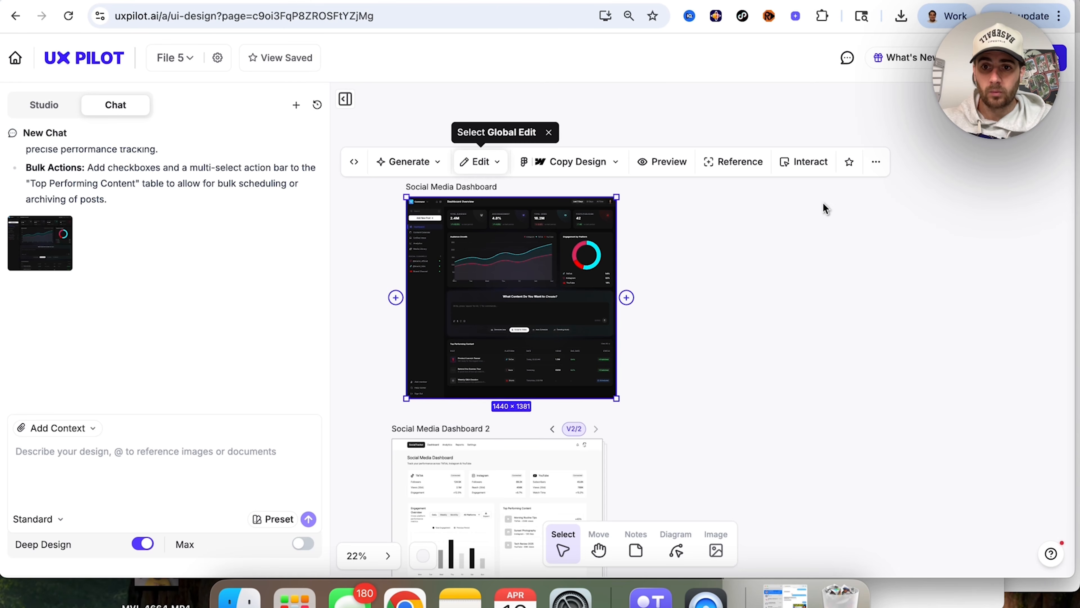
{"action": "left_click", "coordinate": [875, 164]}
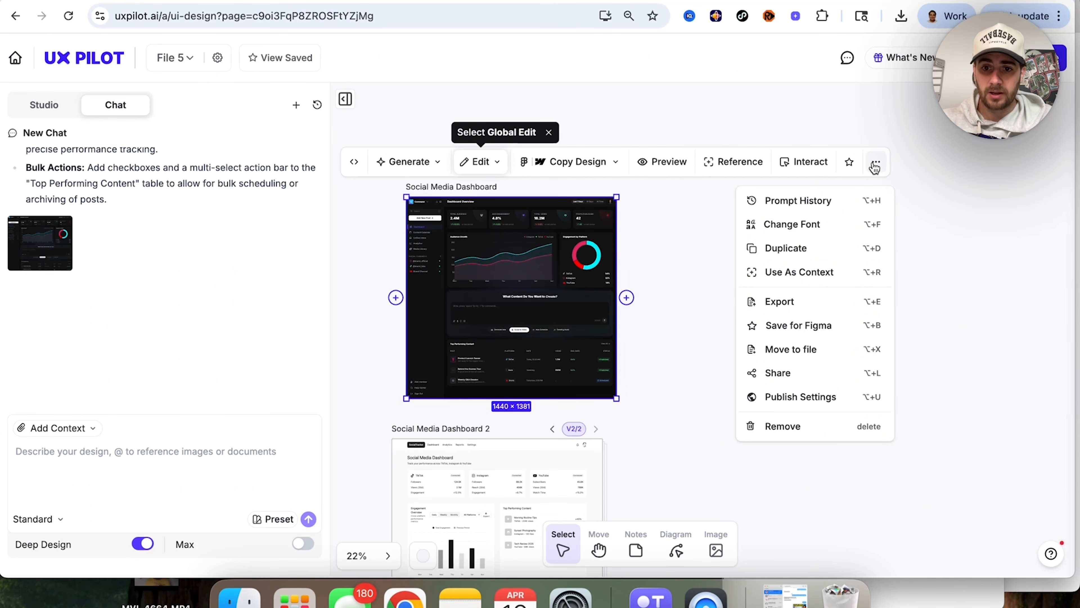
{"action": "left_click", "coordinate": [789, 331]}
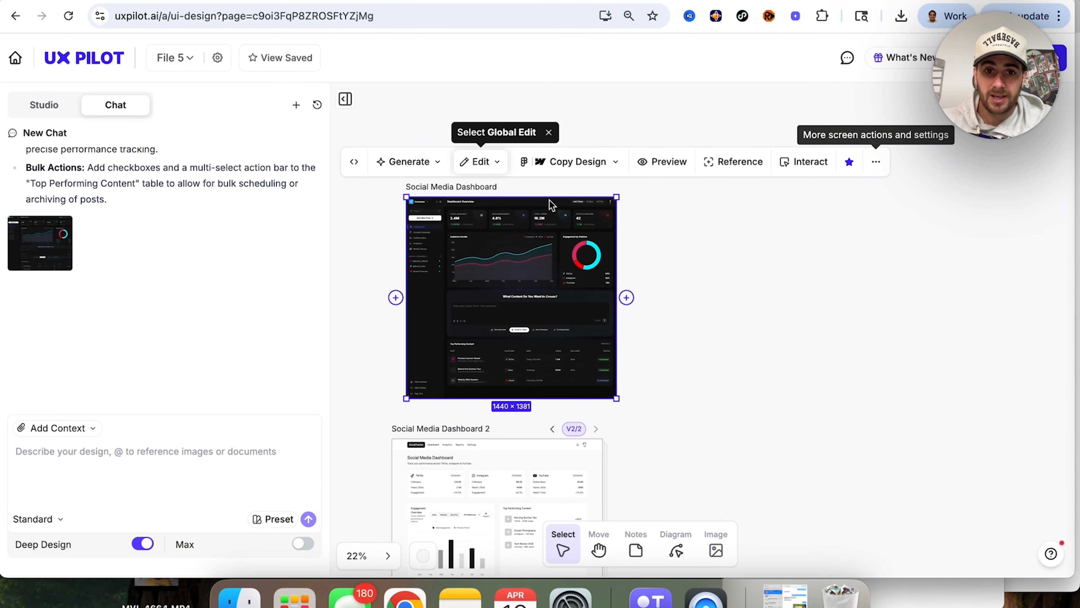
{"action": "left_click", "coordinate": [616, 162]}
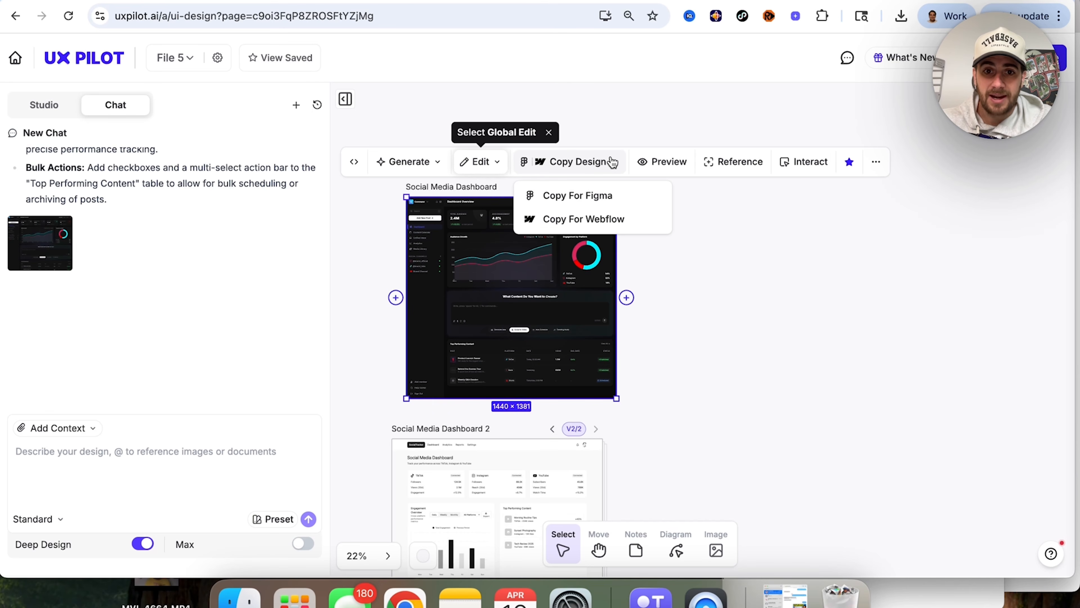
{"action": "left_click", "coordinate": [606, 206]}
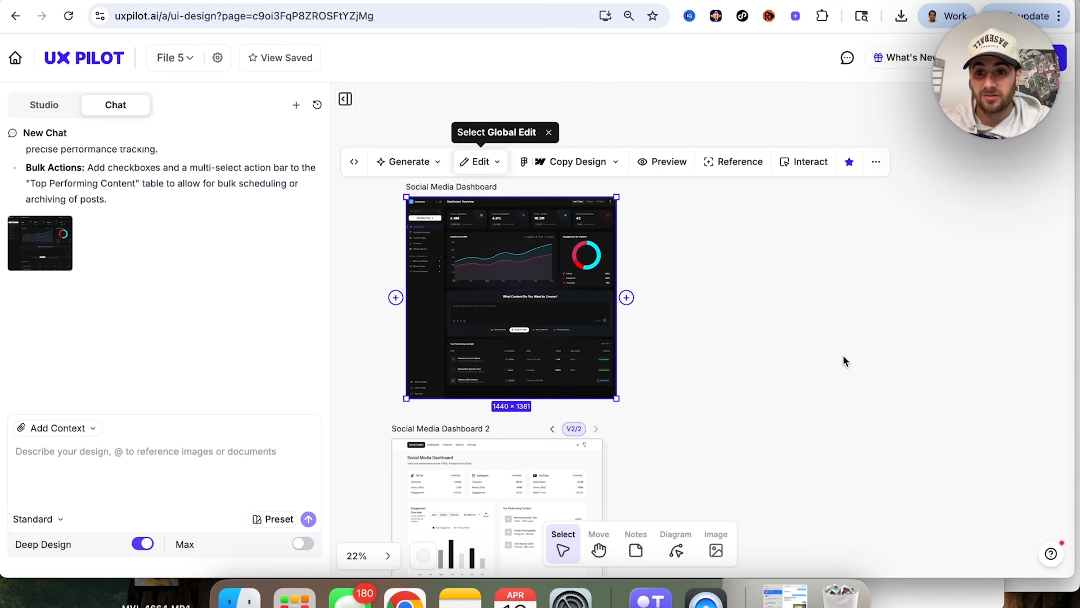
Step: Generate a prototype from the dark Social Media Dashboard screen, using it as the start of the flow
{"action": "left_click", "coordinate": [671, 261]}
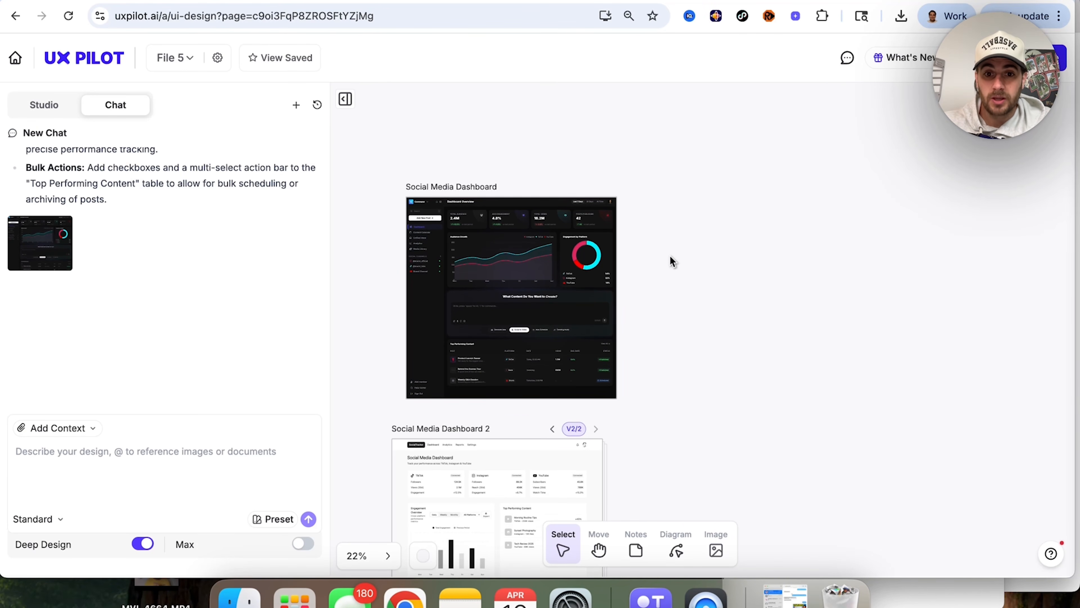
{"action": "left_click", "coordinate": [493, 249]}
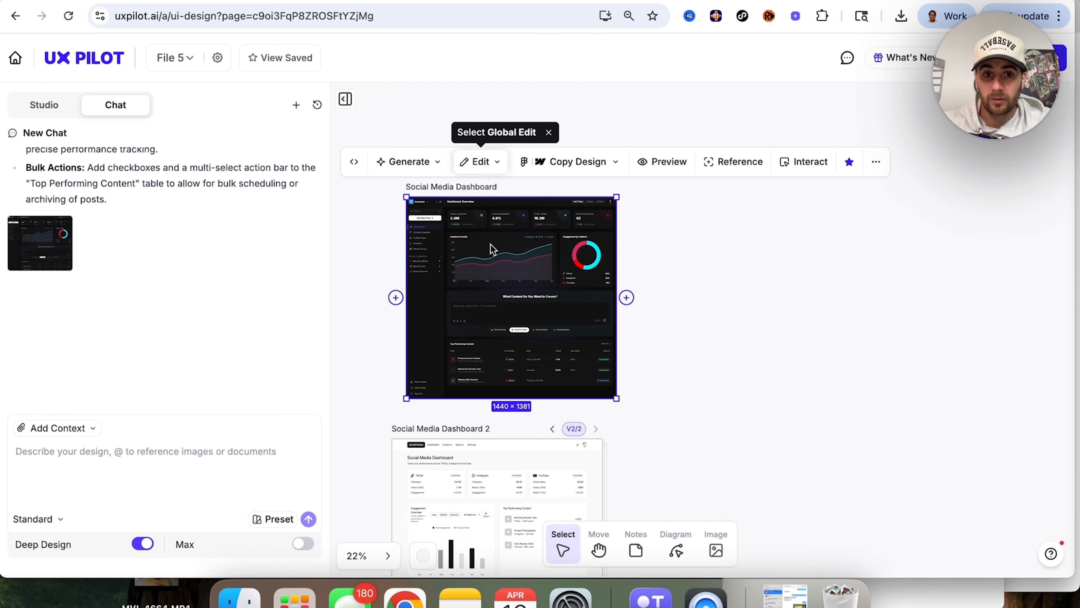
{"action": "left_click", "coordinate": [433, 168]}
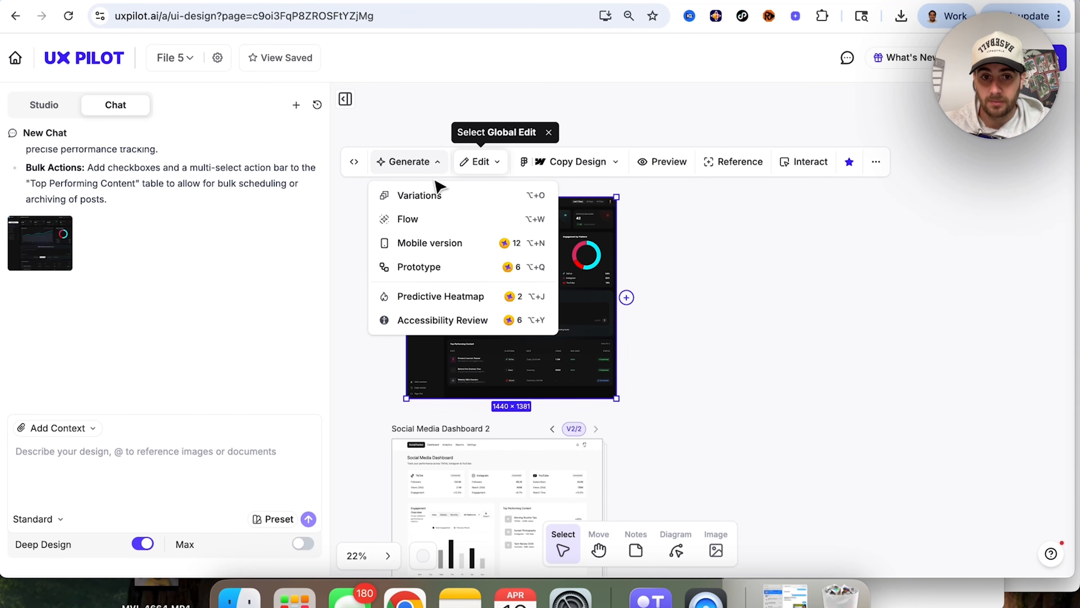
{"action": "left_click", "coordinate": [426, 267]}
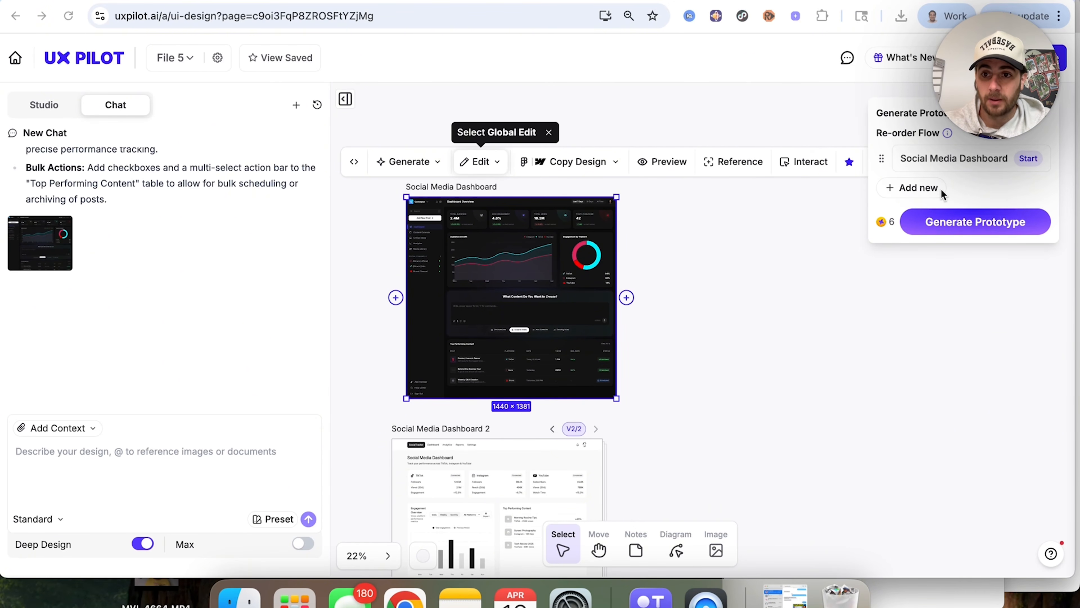
{"action": "left_click", "coordinate": [957, 230]}
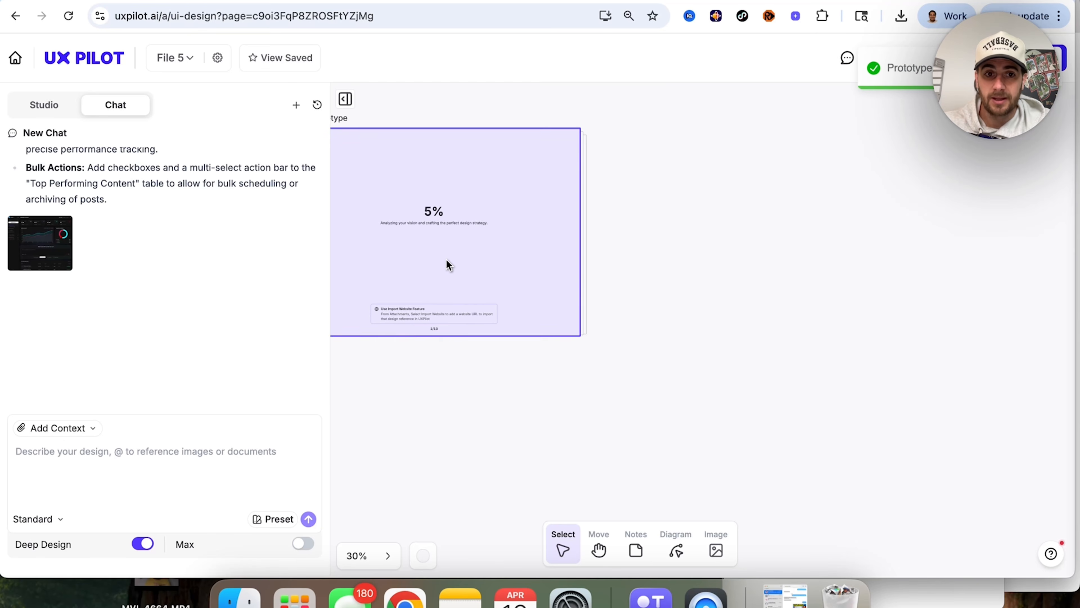
Step: Open the export options for the Social Media Analytics screen and view the available file types
{"action": "scroll", "coordinate": [447, 265], "scroll_direction": "up", "scroll_amount": 10}
{"action": "scroll", "coordinate": [447, 260], "scroll_direction": "down", "scroll_amount": 2}
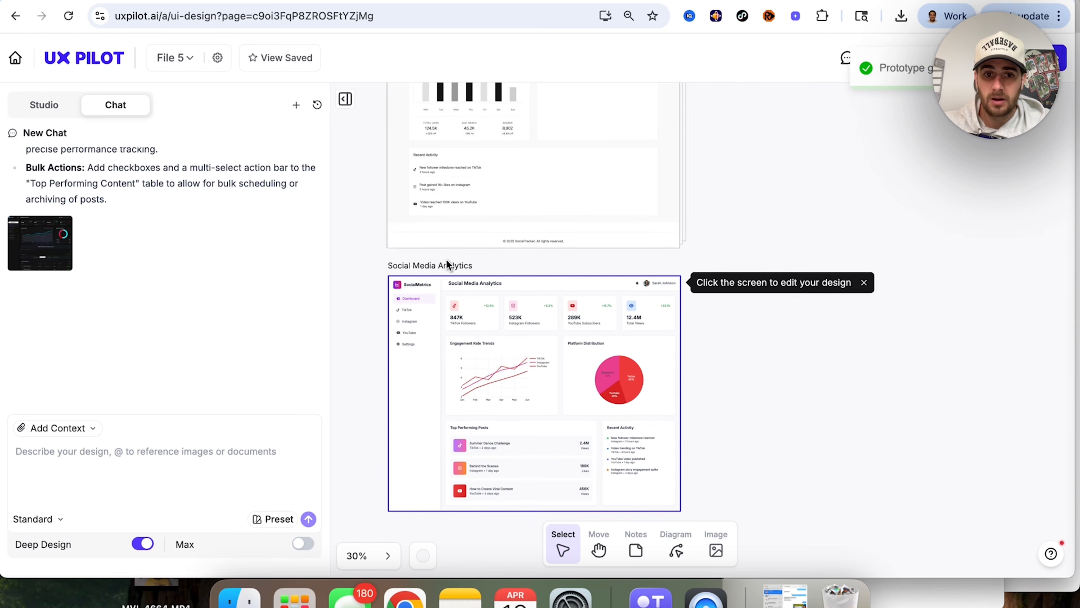
{"action": "left_click", "coordinate": [447, 261]}
{"action": "left_click", "coordinate": [872, 218]}
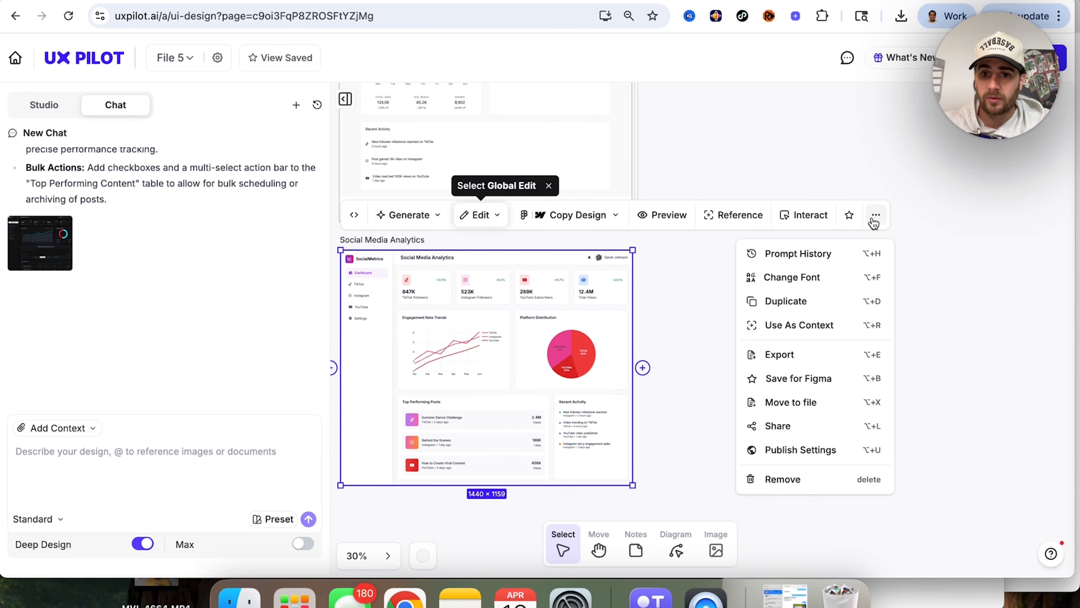
{"action": "left_click", "coordinate": [837, 360]}
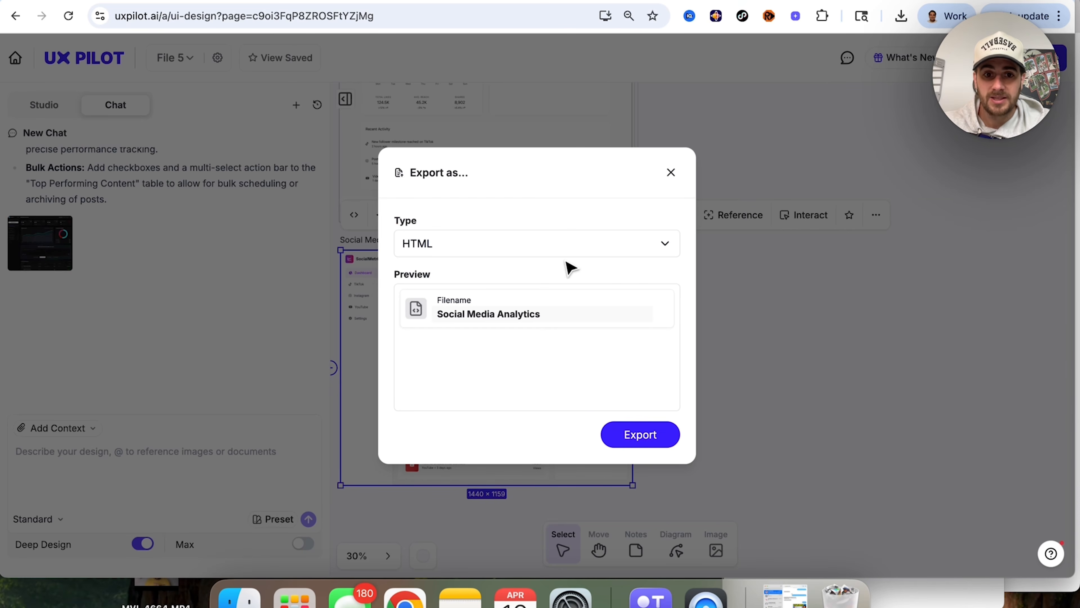
{"action": "left_click", "coordinate": [586, 242]}
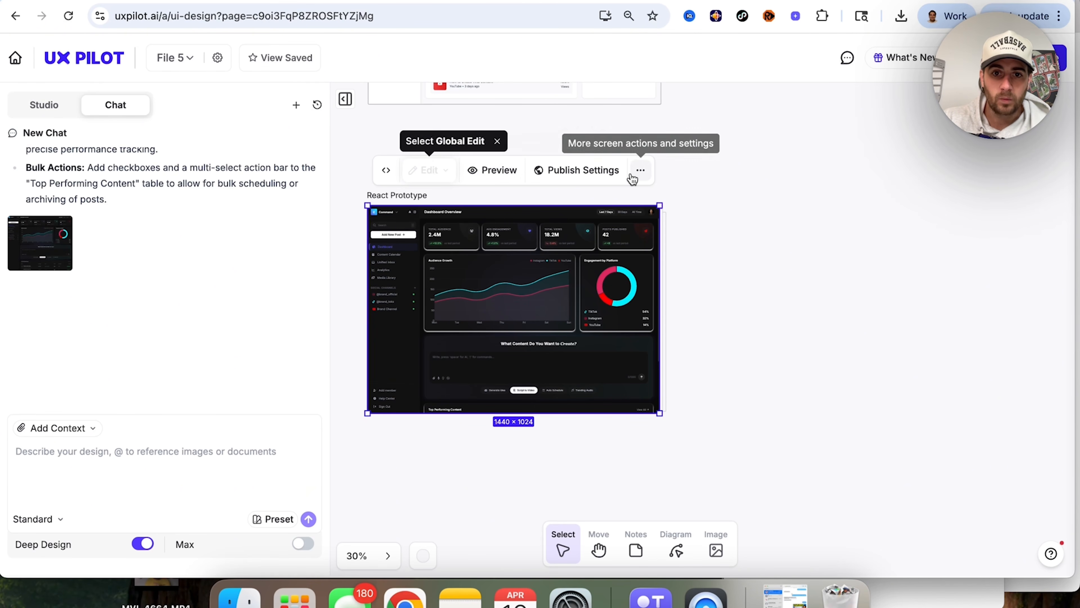
Step: Check the React Prototype's publish settings and its additional screen actions
{"action": "left_click", "coordinate": [612, 170]}
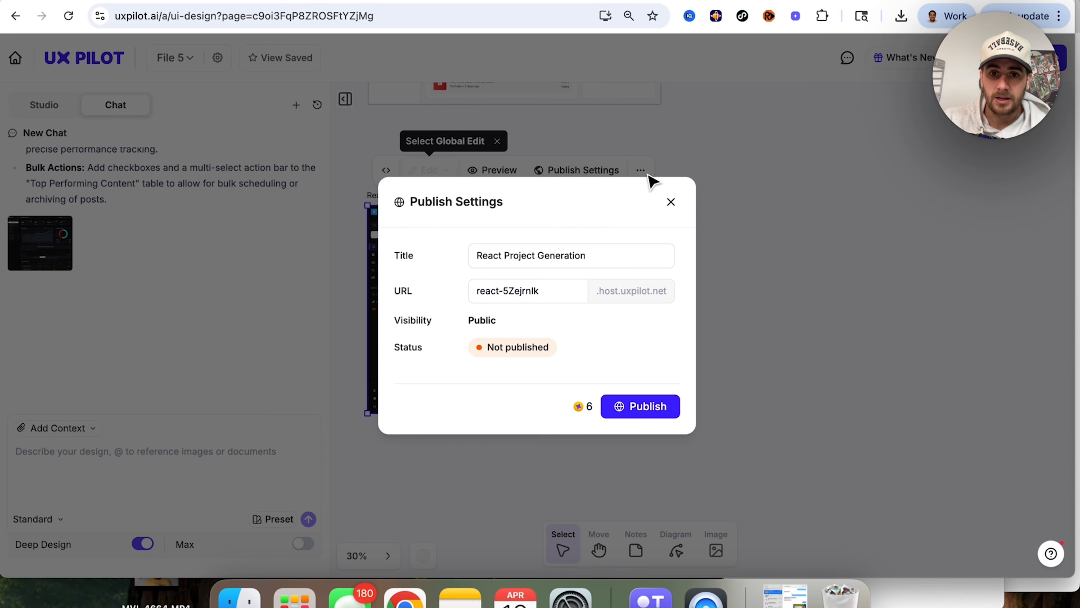
{"action": "left_click", "coordinate": [671, 202]}
{"action": "left_click", "coordinate": [640, 170]}
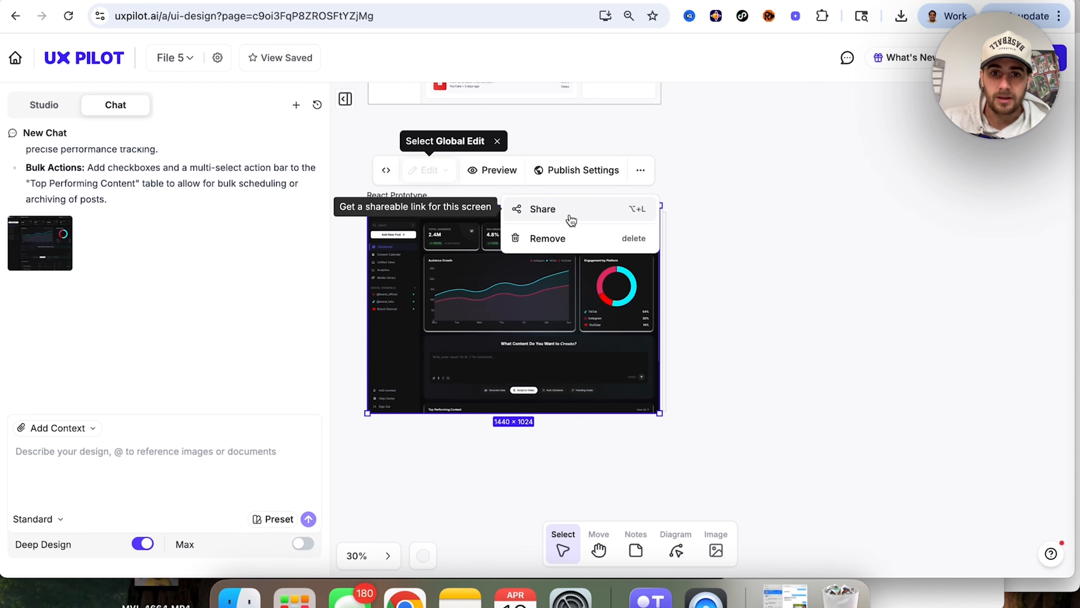
Step: Open a live preview of the React Prototype and examine it in the All Design and Single Design views
{"action": "left_click", "coordinate": [493, 170]}
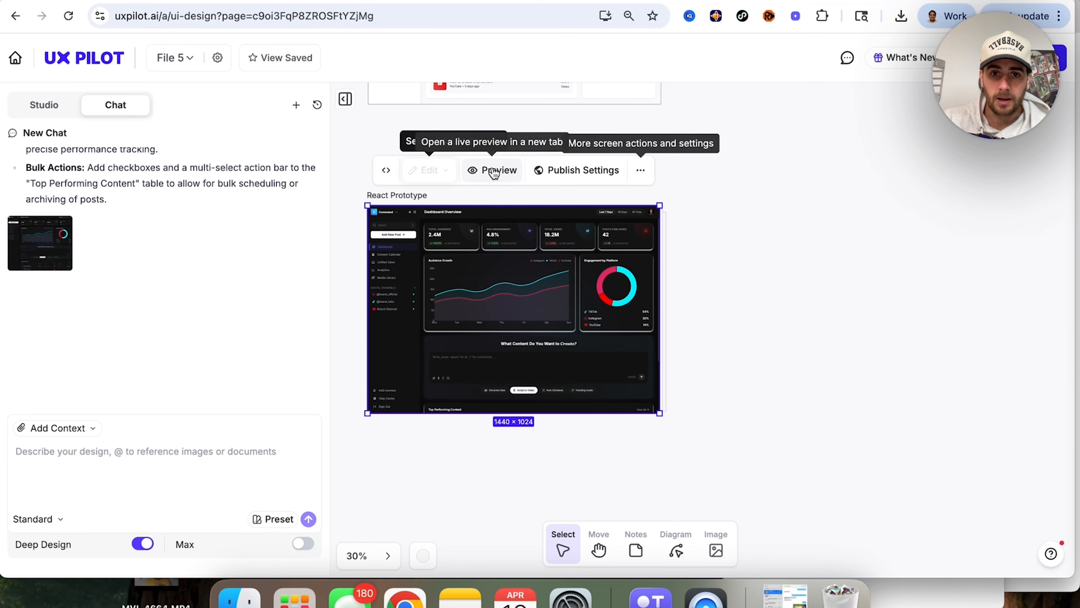
{"action": "left_click", "coordinate": [493, 170]}
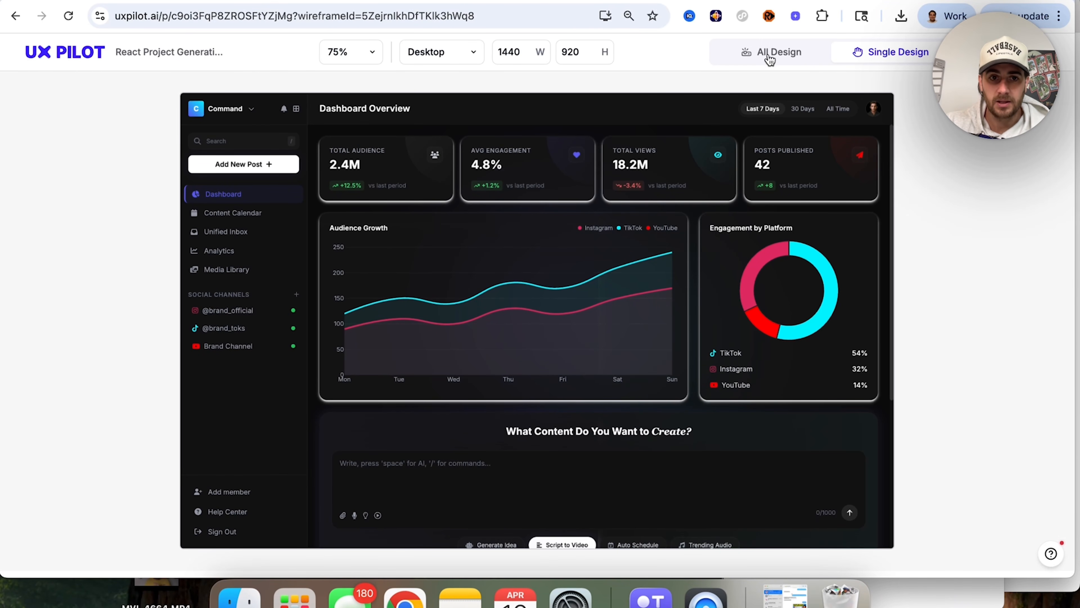
{"action": "left_click", "coordinate": [784, 62]}
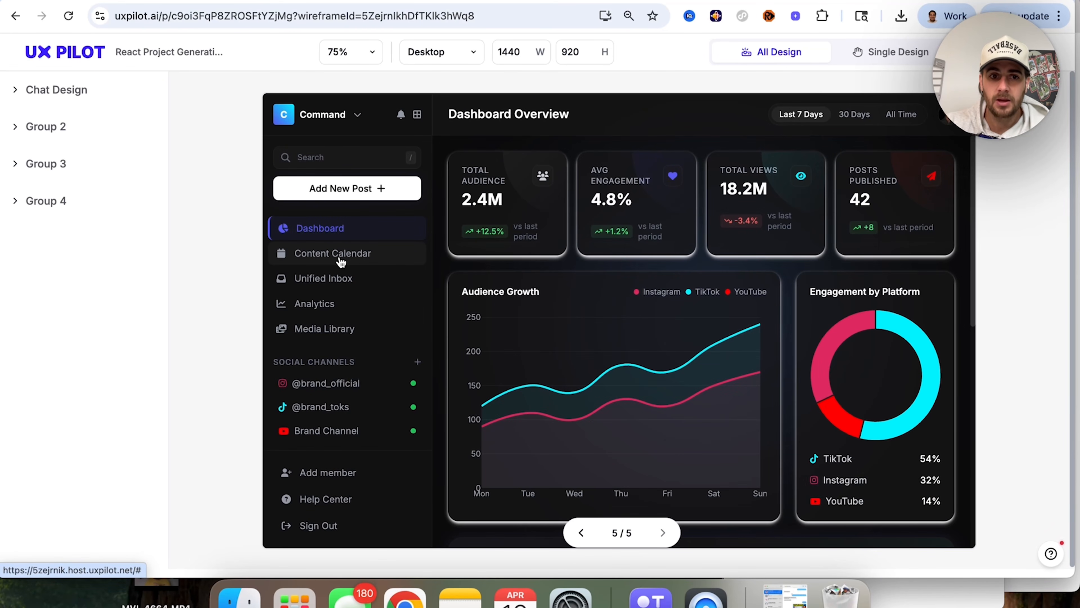
{"action": "left_click", "coordinate": [870, 53]}
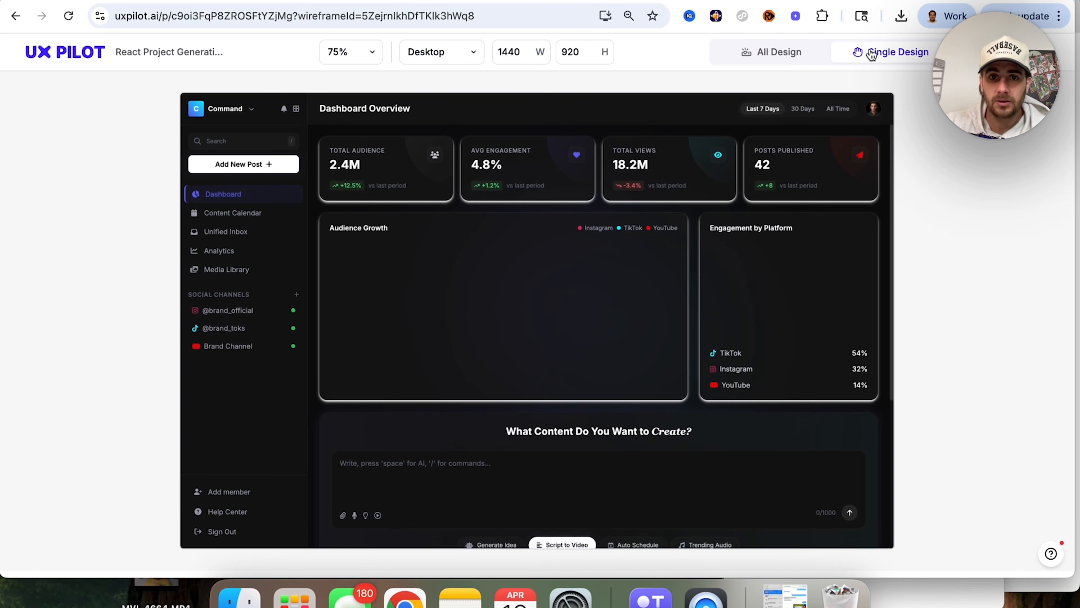
{"action": "scroll", "coordinate": [498, 321], "scroll_direction": "down", "scroll_amount": 2}
{"action": "scroll", "coordinate": [499, 321], "scroll_direction": "down", "scroll_amount": 5}
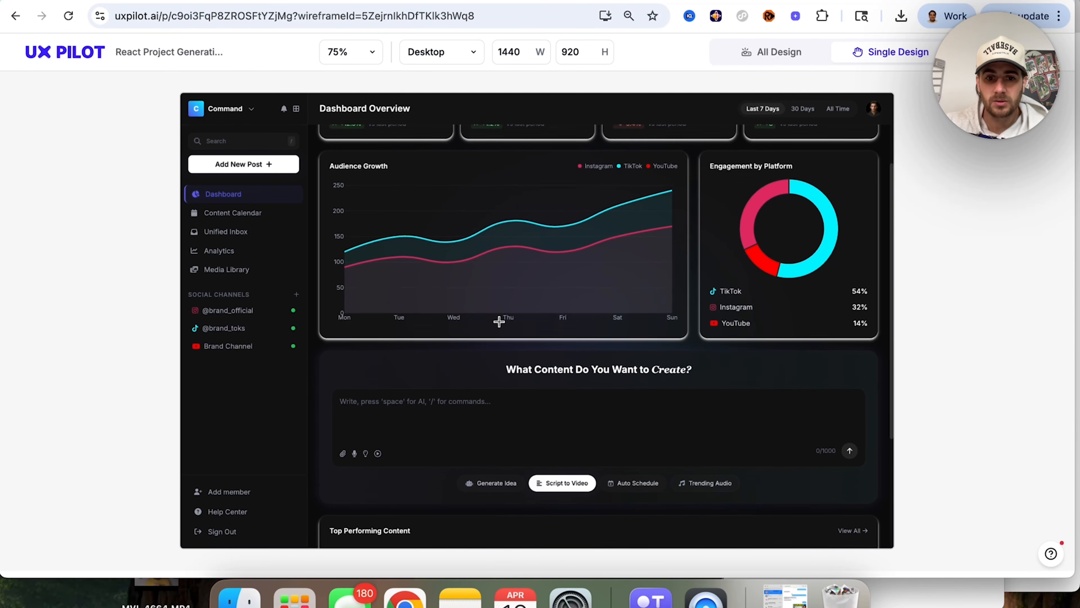
{"action": "scroll", "coordinate": [498, 322], "scroll_direction": "up", "scroll_amount": 6}
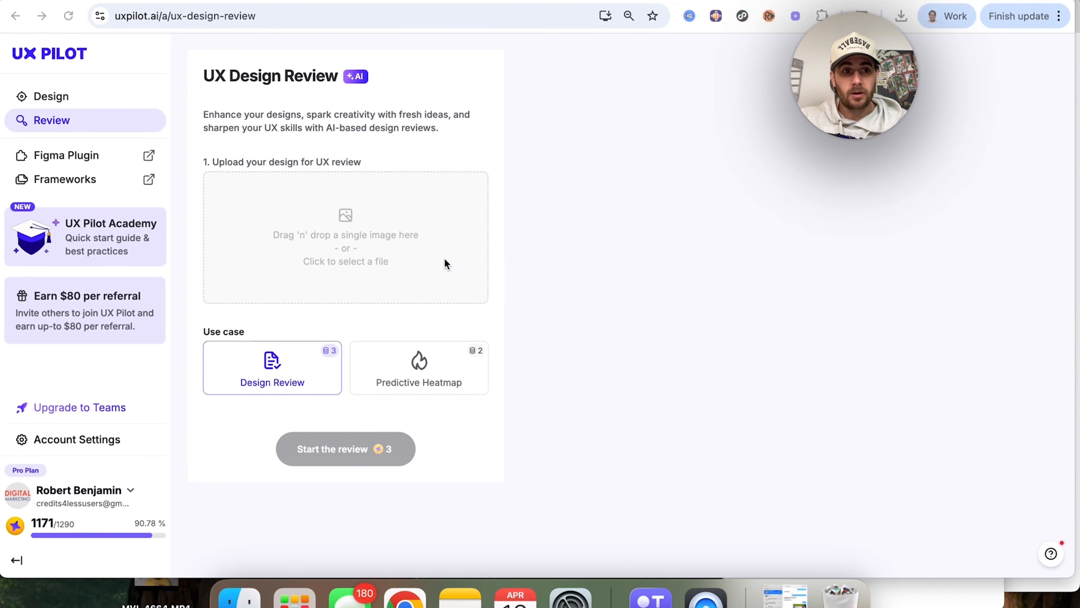
Step: Go to the UX Design Review page and upload "Screenshot 2026-04-10 at 9.13.51 AM" from the Desktop
{"action": "left_click", "coordinate": [92, 98]}
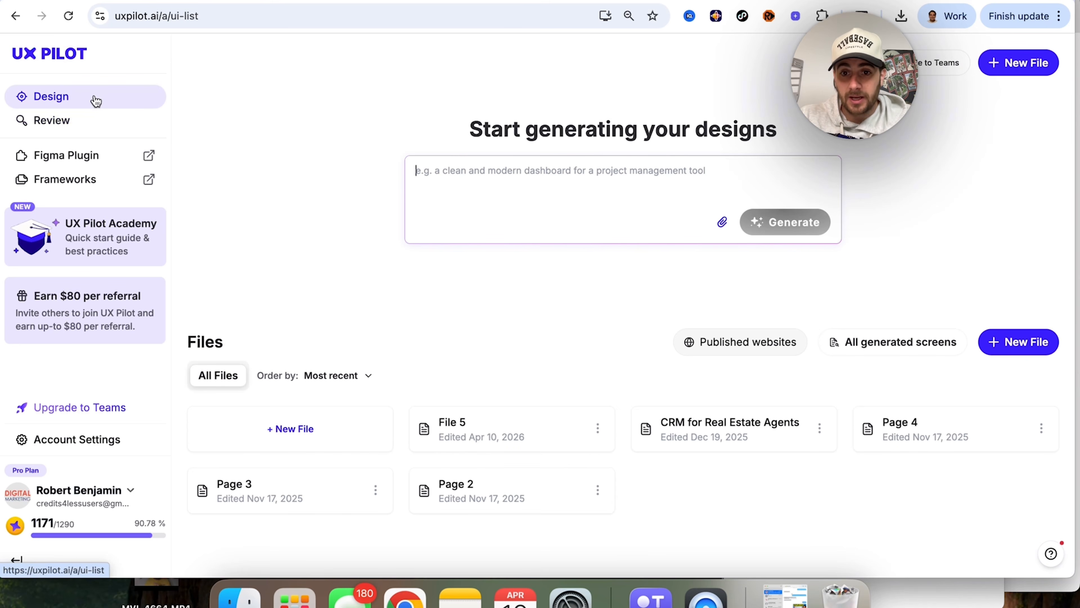
{"action": "left_click", "coordinate": [97, 122]}
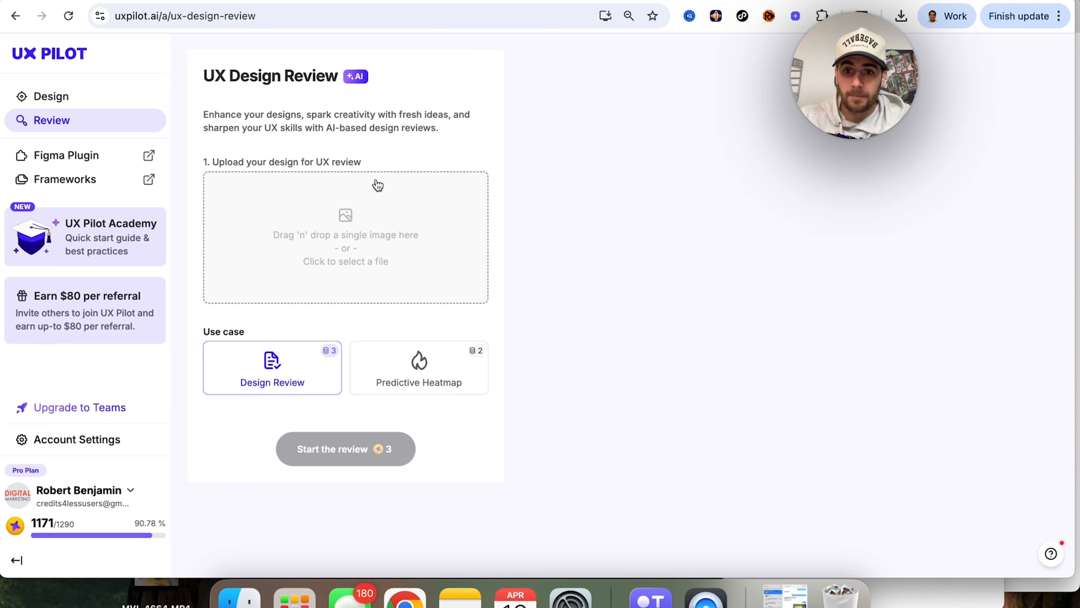
{"action": "left_click", "coordinate": [373, 221]}
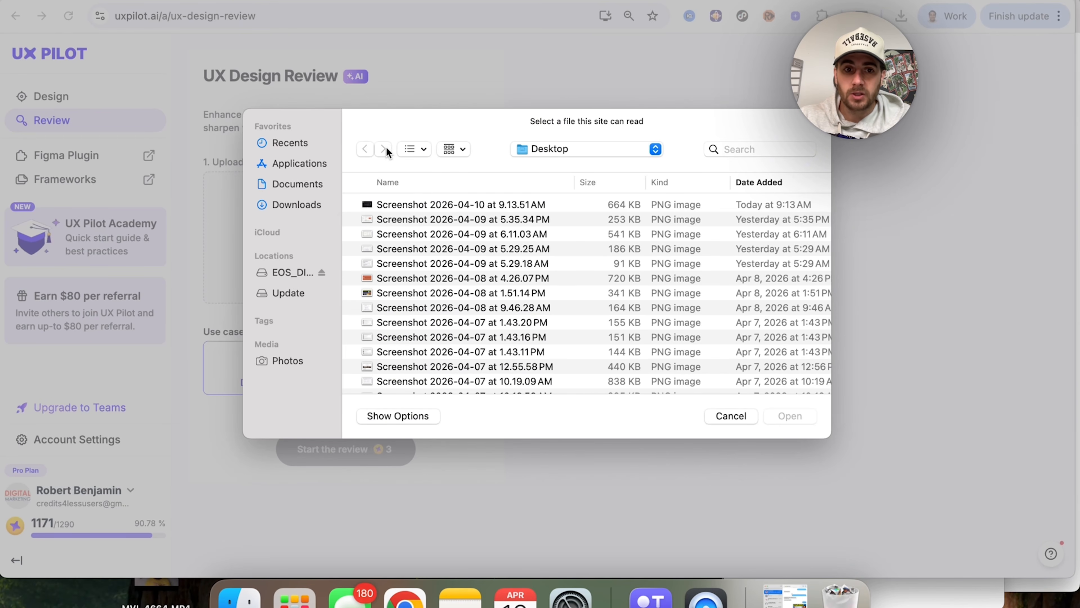
{"action": "double_click", "coordinate": [410, 205]}
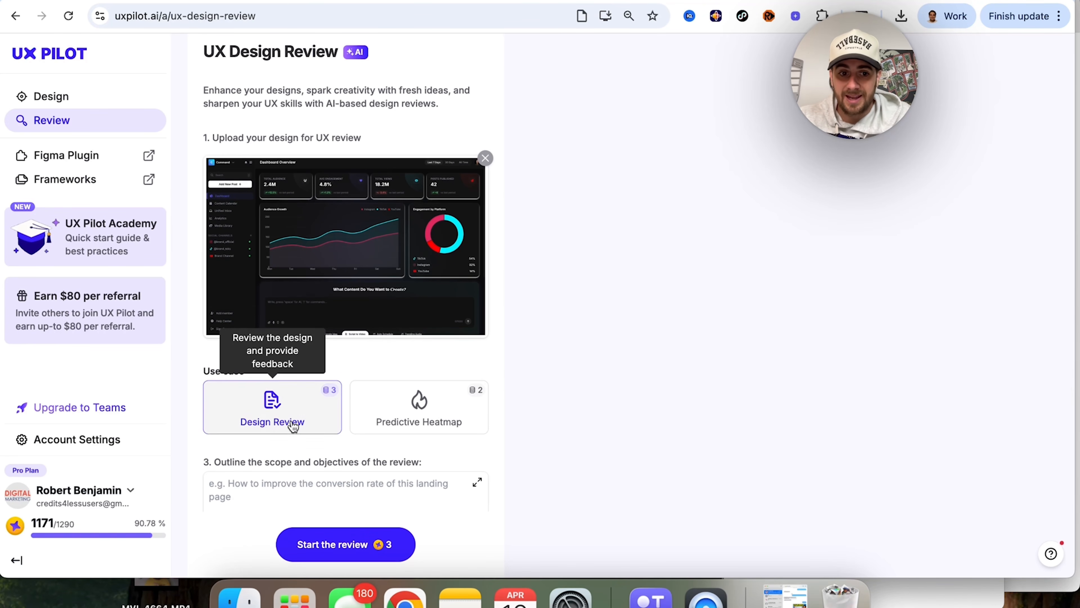
Step: Set the review scope to "How to improve the conversion rate and make the design much more simple / modern" and start the Design Review
{"action": "scroll", "coordinate": [298, 434], "scroll_direction": "down", "scroll_amount": 3}
{"action": "left_click", "coordinate": [313, 439]}
{"action": "scroll", "coordinate": [313, 403], "scroll_direction": "down", "scroll_amount": 1}
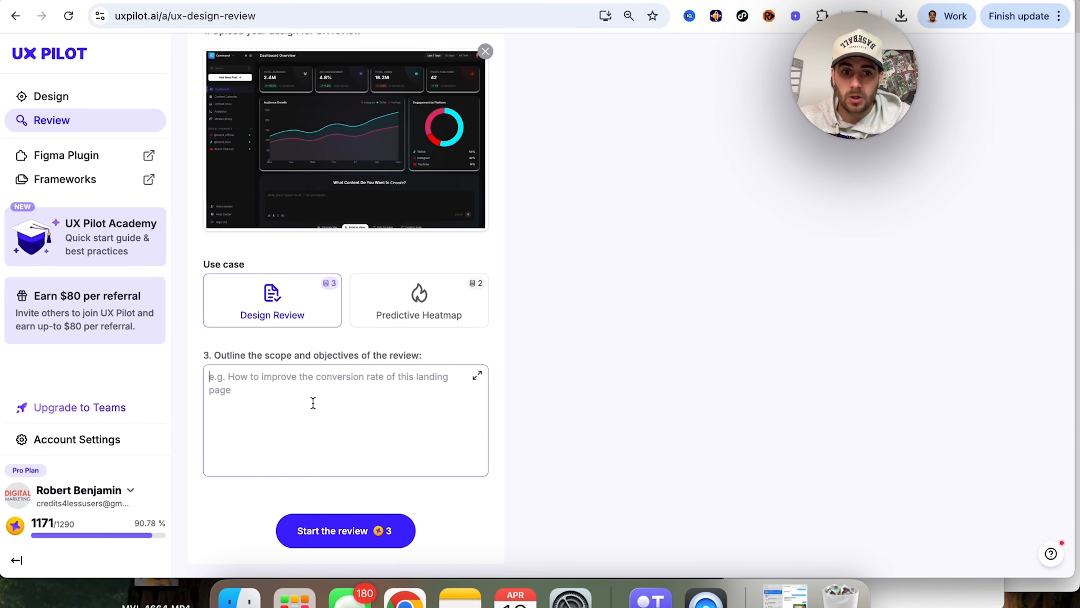
{"action": "type", "text": "H"}
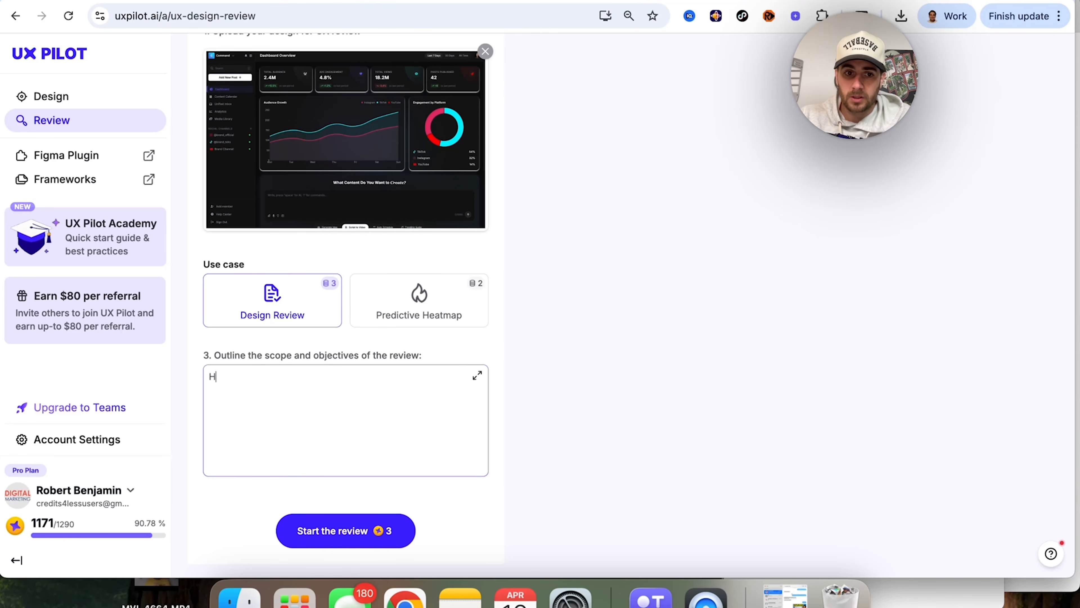
{"action": "type", "text": "ow to improve the "}
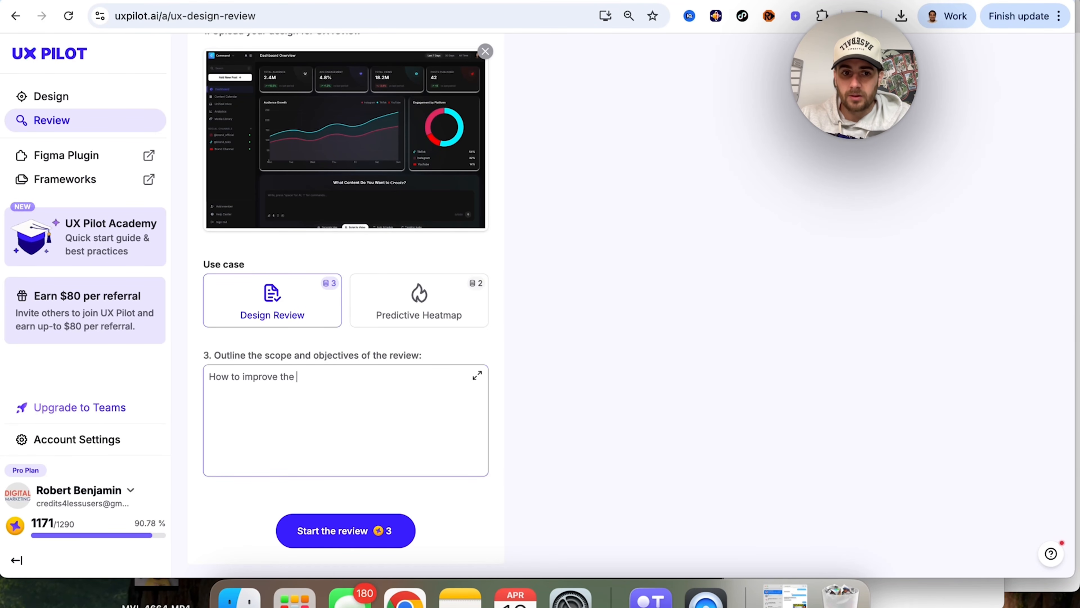
{"action": "type", "text": "conversion rate and make the"}
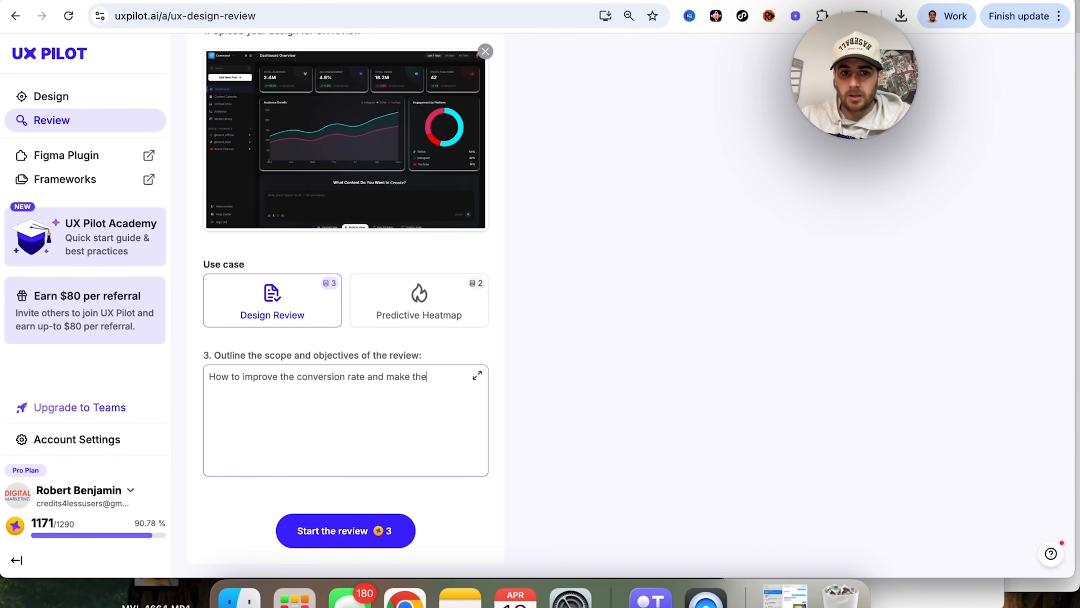
{"action": "type", "text": " design much more simple / modern"}
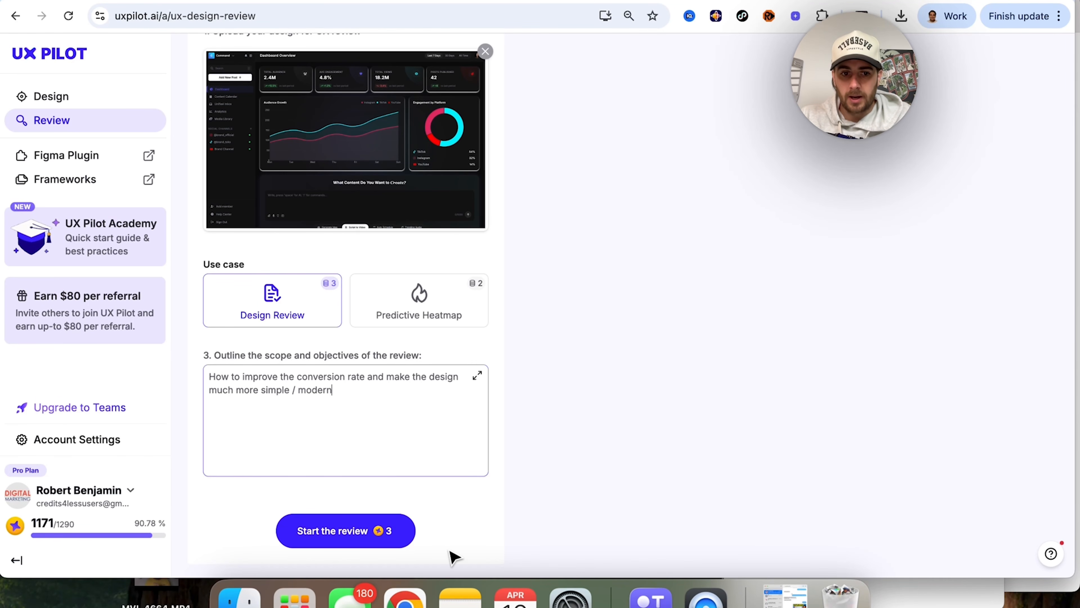
{"action": "left_click", "coordinate": [364, 540]}
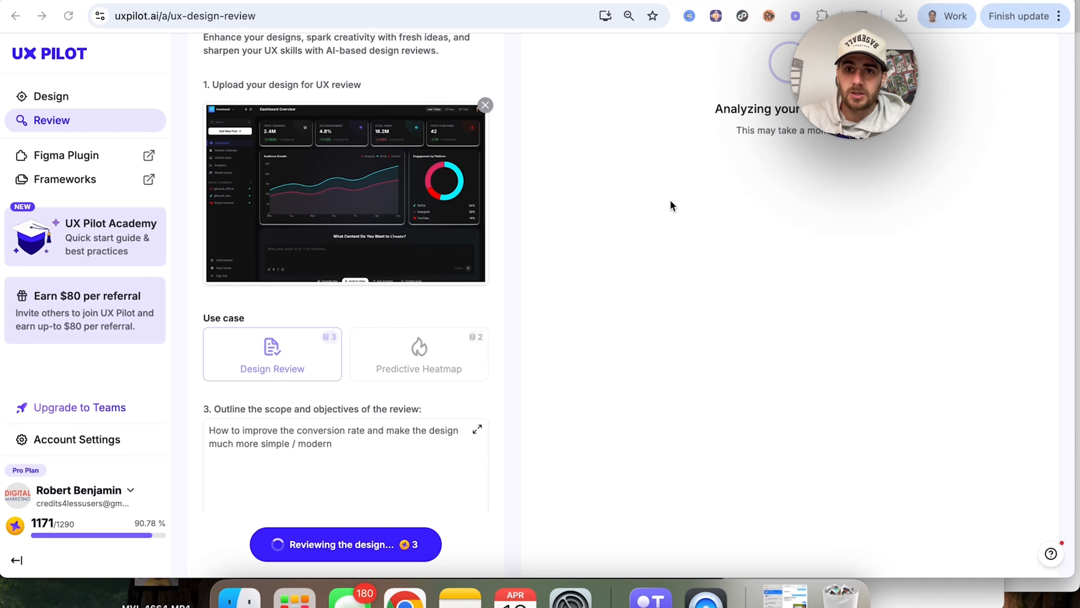
Step: Read through the generated design review, from the overview and scorecard to the top issues, quick wins, styling adjustments and references
{"action": "scroll", "coordinate": [671, 206], "scroll_direction": "up", "scroll_amount": 3}
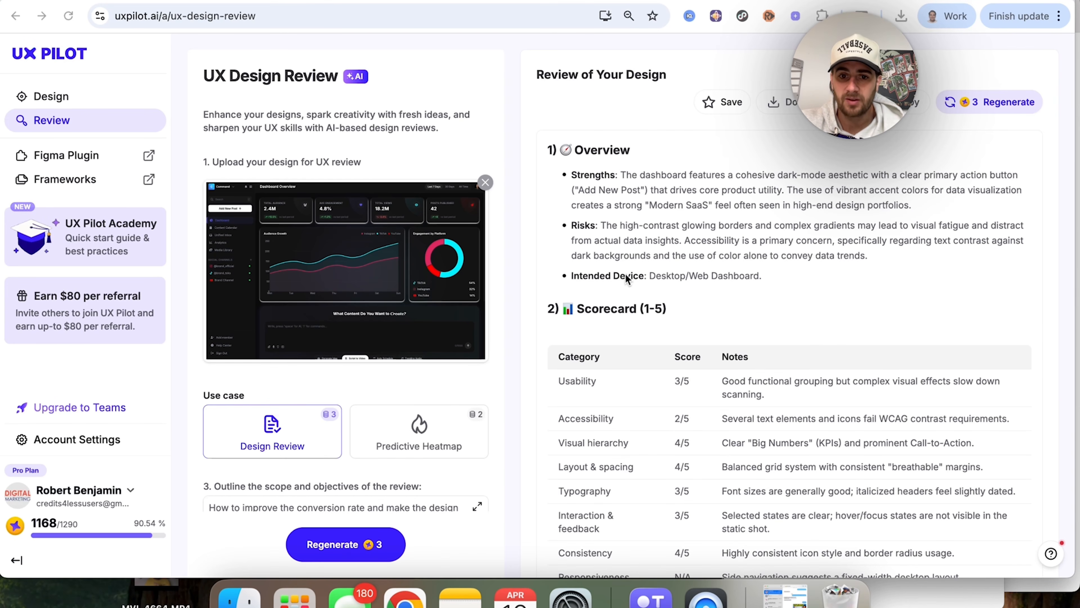
{"action": "scroll", "coordinate": [625, 273], "scroll_direction": "down", "scroll_amount": 5}
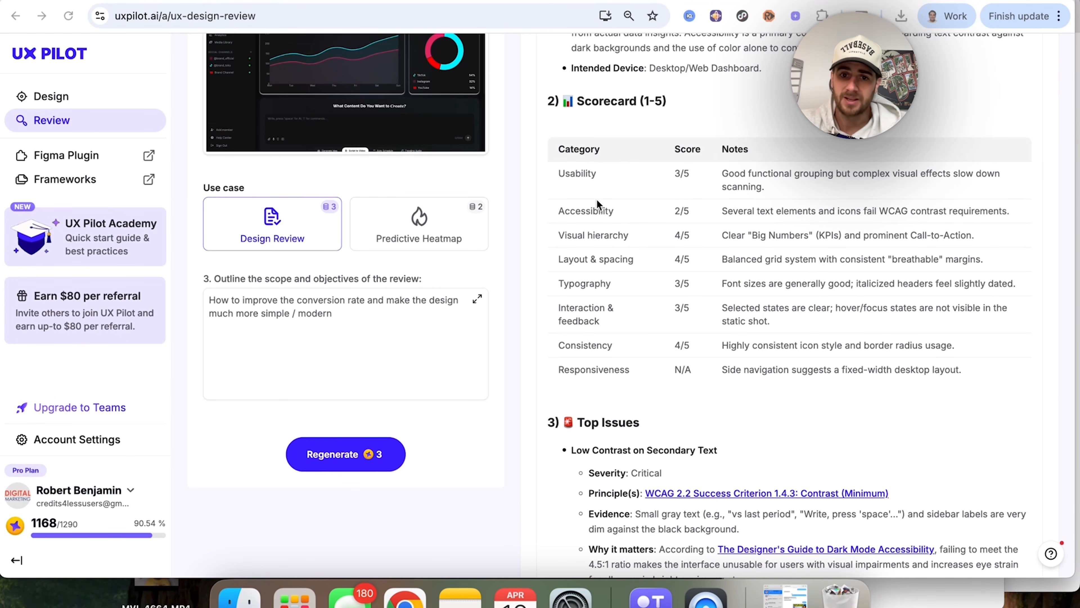
{"action": "scroll", "coordinate": [614, 246], "scroll_direction": "down", "scroll_amount": 5}
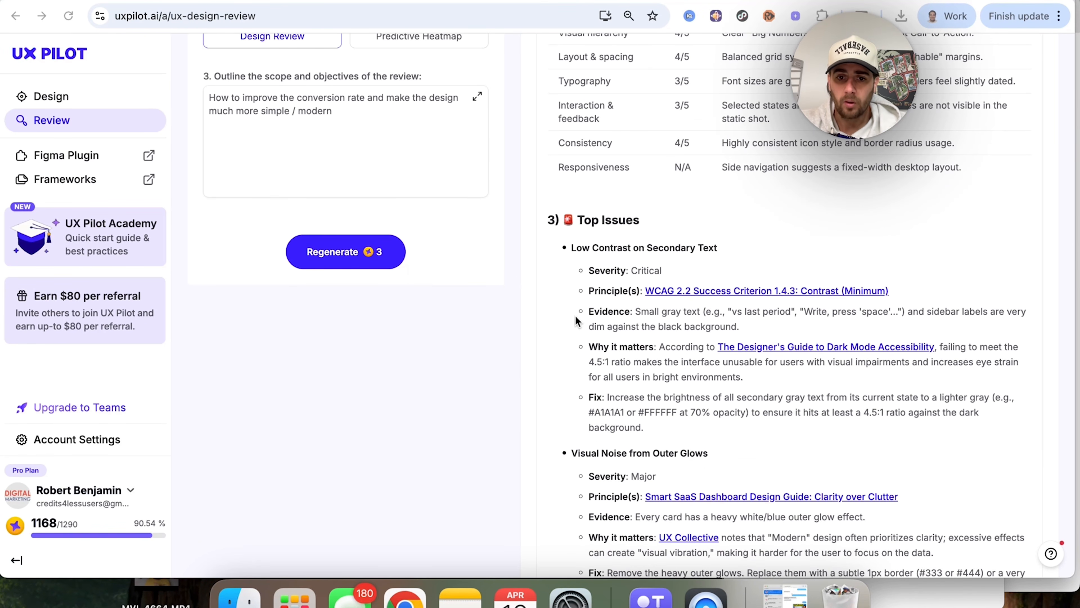
{"action": "scroll", "coordinate": [575, 320], "scroll_direction": "down", "scroll_amount": 10}
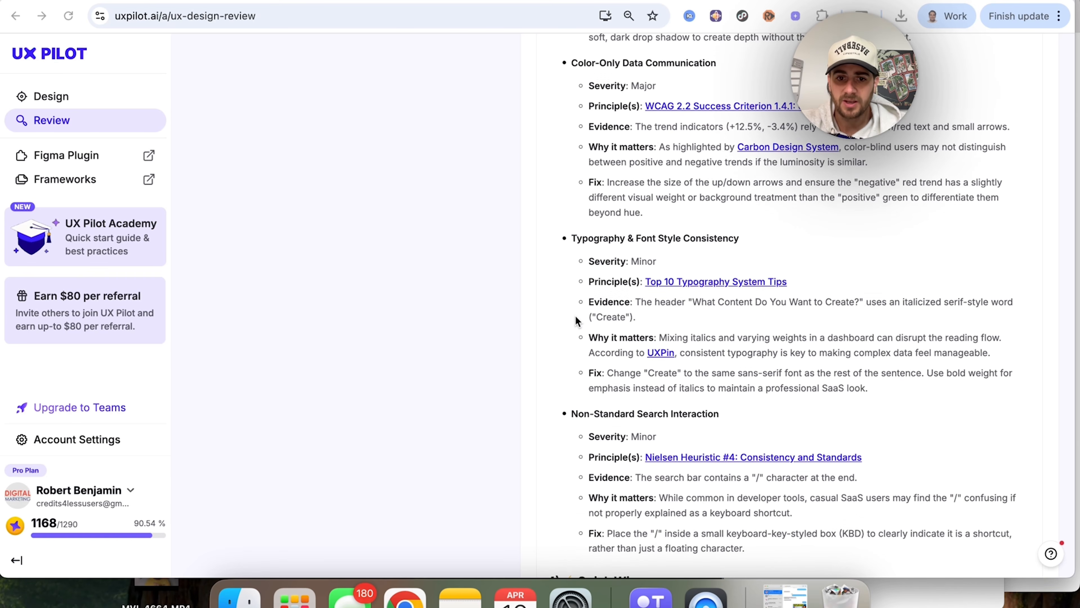
{"action": "scroll", "coordinate": [575, 320], "scroll_direction": "down", "scroll_amount": 8}
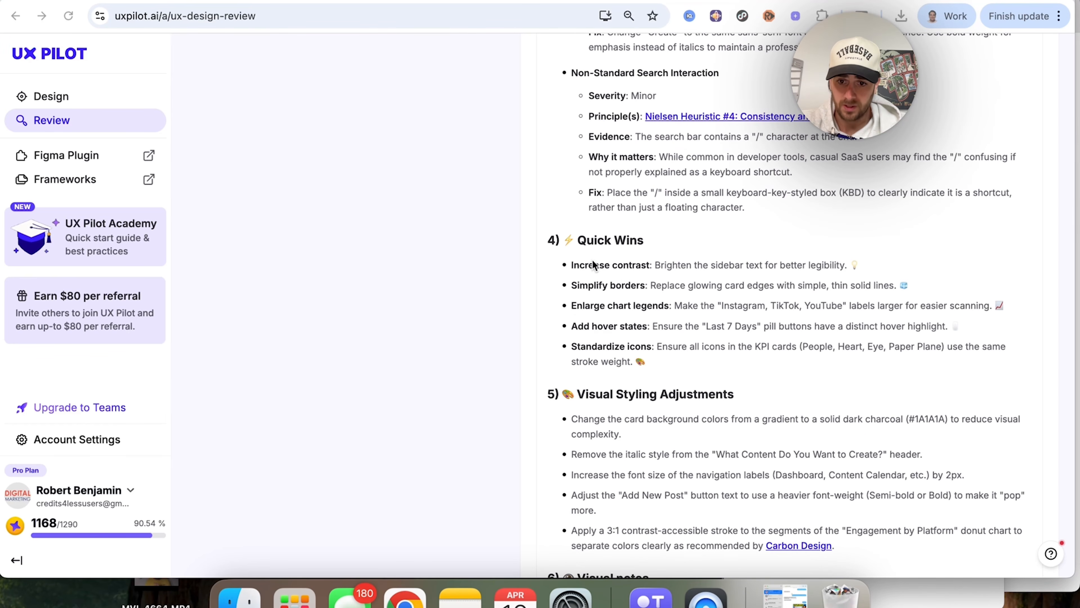
{"action": "scroll", "coordinate": [594, 261], "scroll_direction": "down", "scroll_amount": 7}
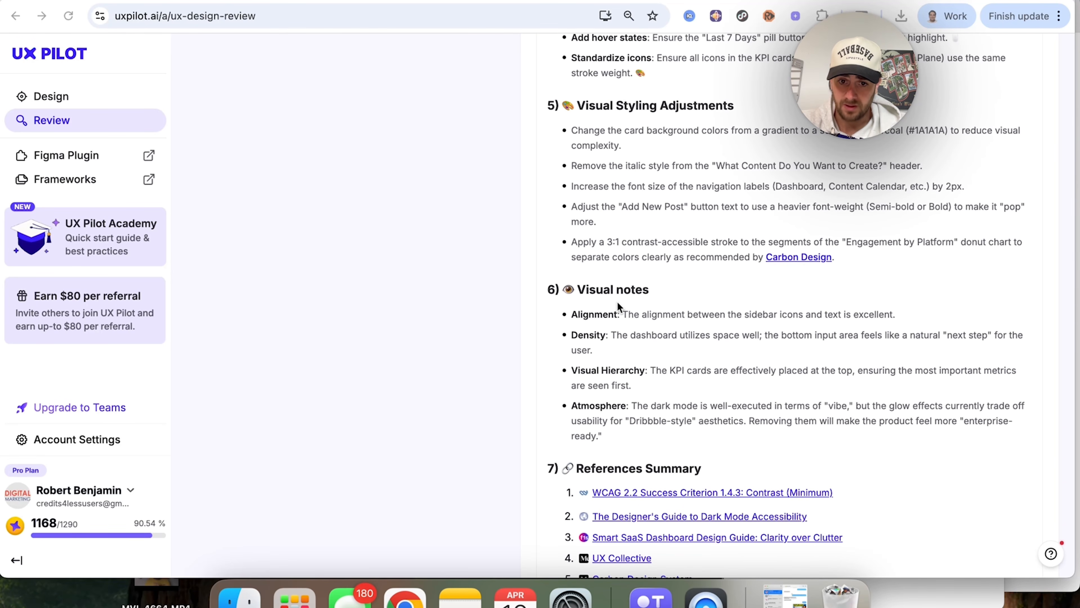
{"action": "scroll", "coordinate": [617, 300], "scroll_direction": "down", "scroll_amount": 3}
{"action": "scroll", "coordinate": [662, 319], "scroll_direction": "up", "scroll_amount": 20}
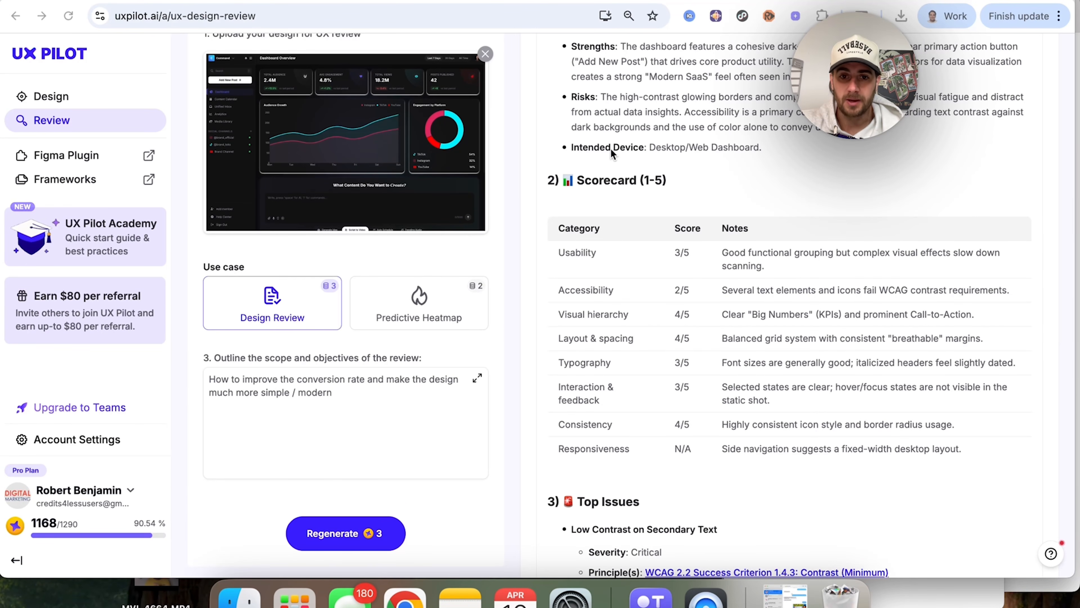
{"action": "scroll", "coordinate": [370, 315], "scroll_direction": "up", "scroll_amount": 3}
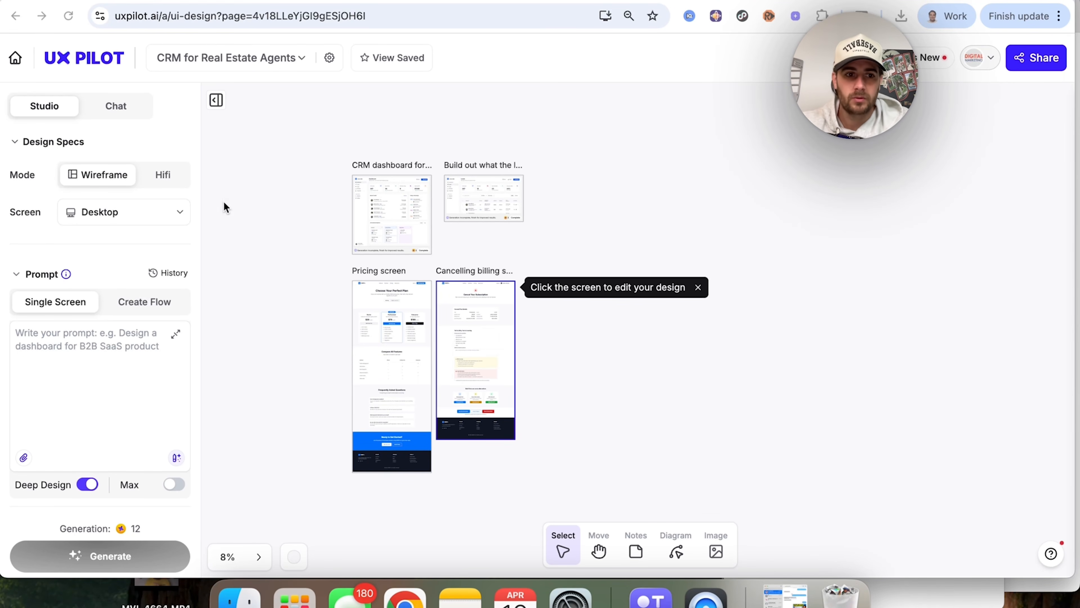
Step: Set up a Create Flow prompt "Create an onboarding flow for my CRM for real estate agents" with Max enabled
{"action": "left_click", "coordinate": [149, 301]}
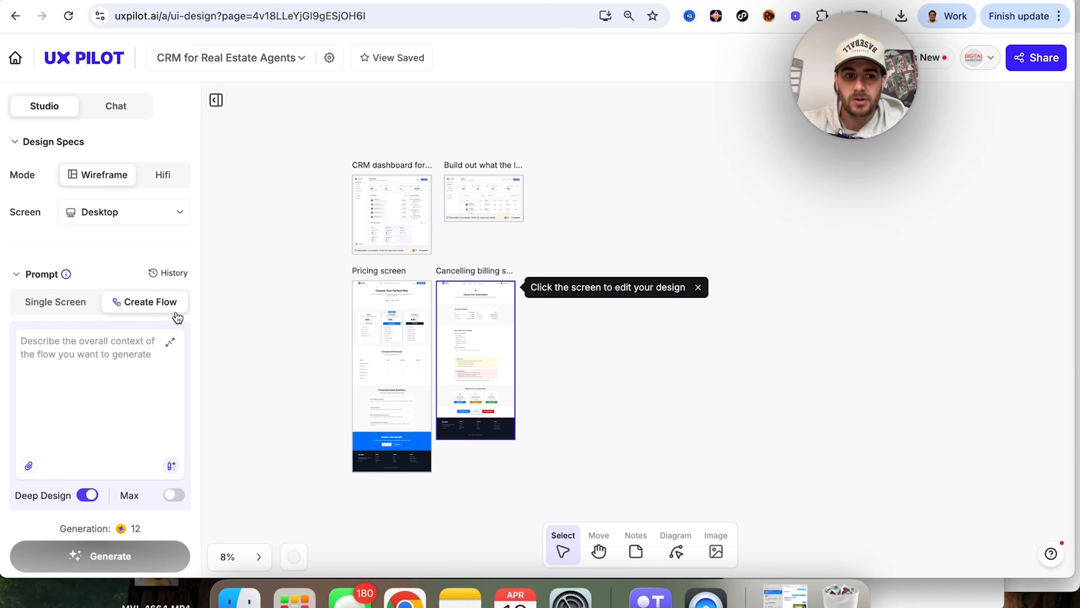
{"action": "left_click", "coordinate": [145, 375]}
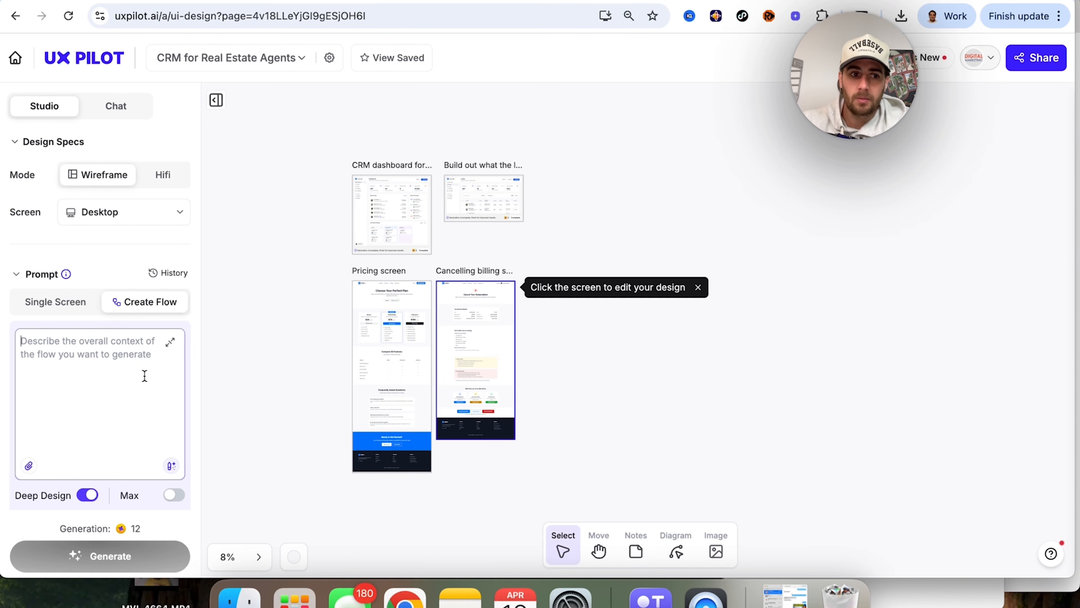
{"action": "type", "text": "Cr"}
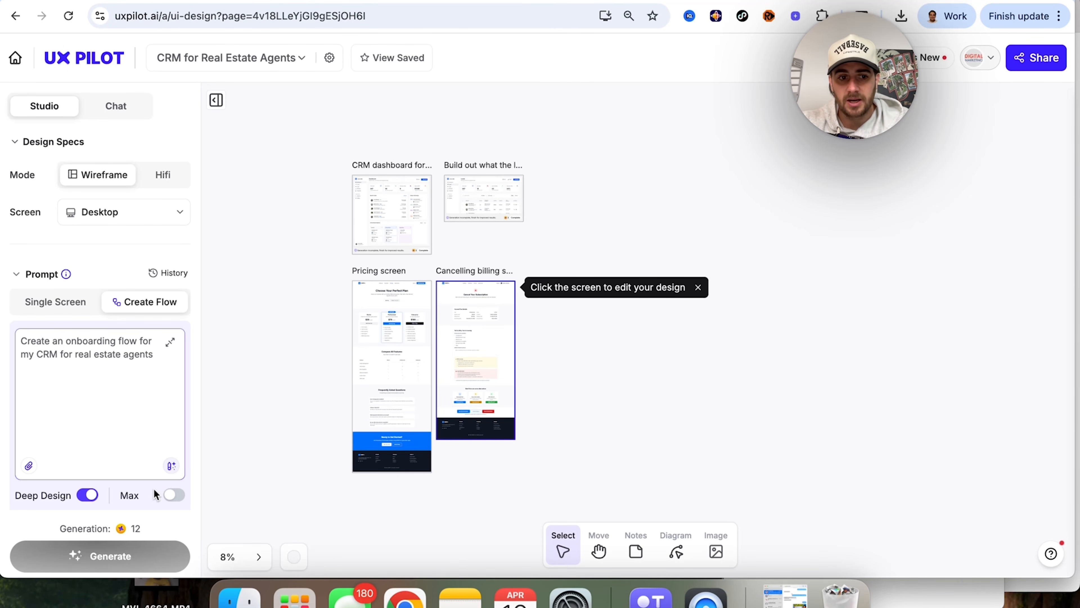
{"action": "left_click", "coordinate": [174, 495]}
Step: Try the Blitz Model in the Design System & Variants settings and restore the Standard Model
{"action": "scroll", "coordinate": [135, 458], "scroll_direction": "down", "scroll_amount": 4}
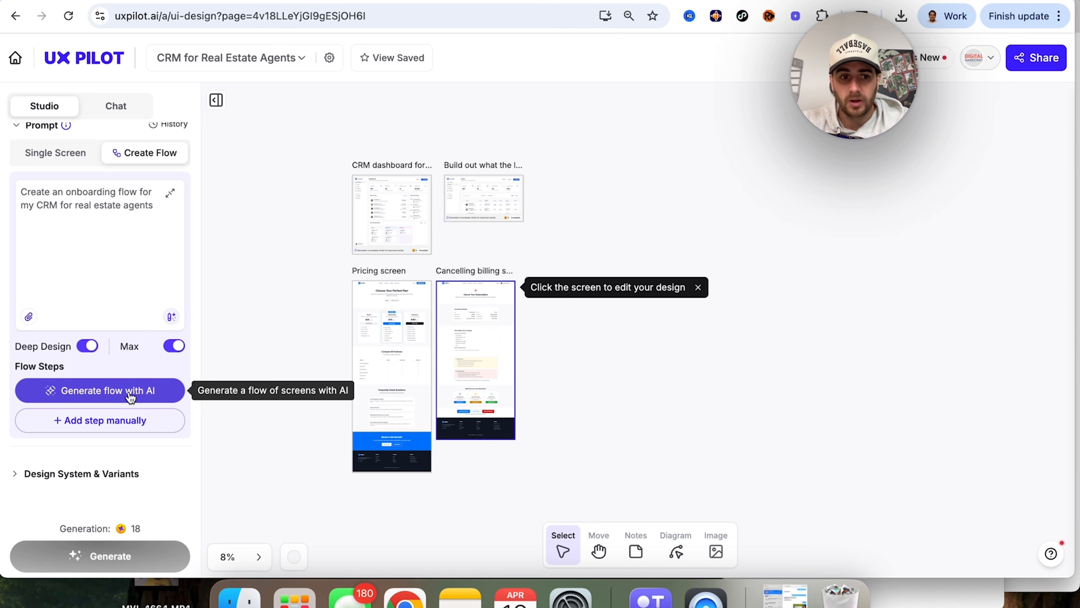
{"action": "left_click", "coordinate": [103, 473]}
{"action": "scroll", "coordinate": [104, 478], "scroll_direction": "down", "scroll_amount": 2}
{"action": "left_click", "coordinate": [103, 478]}
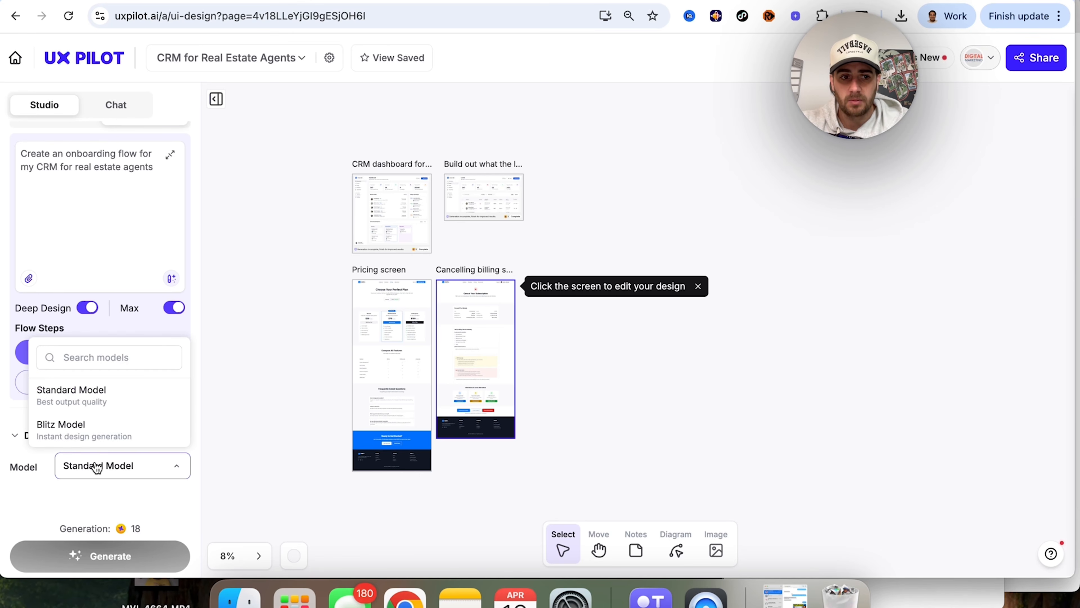
{"action": "left_click", "coordinate": [73, 443]}
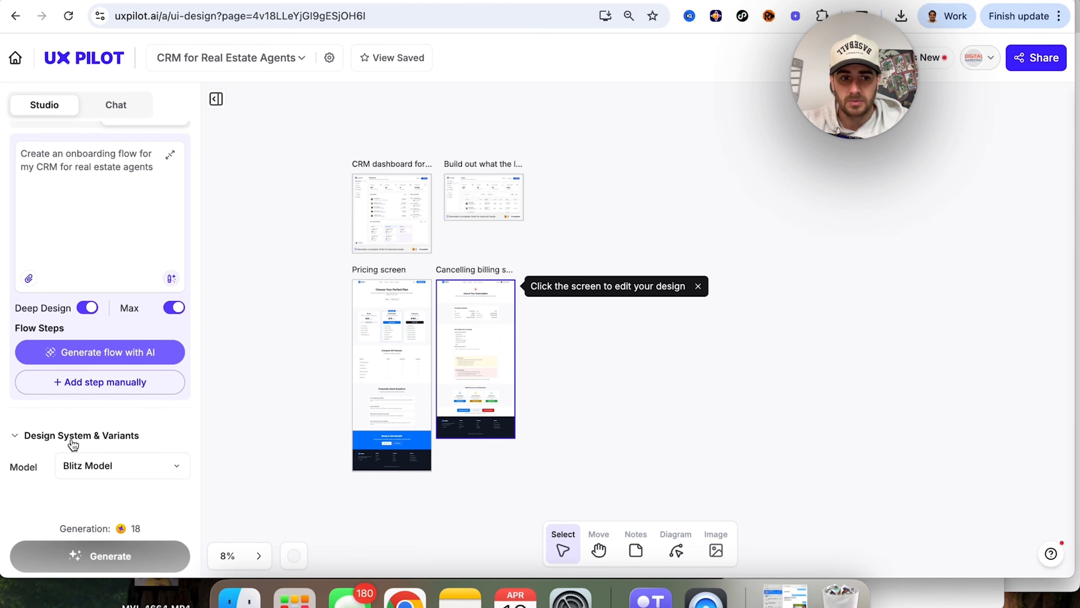
{"action": "left_click", "coordinate": [128, 481]}
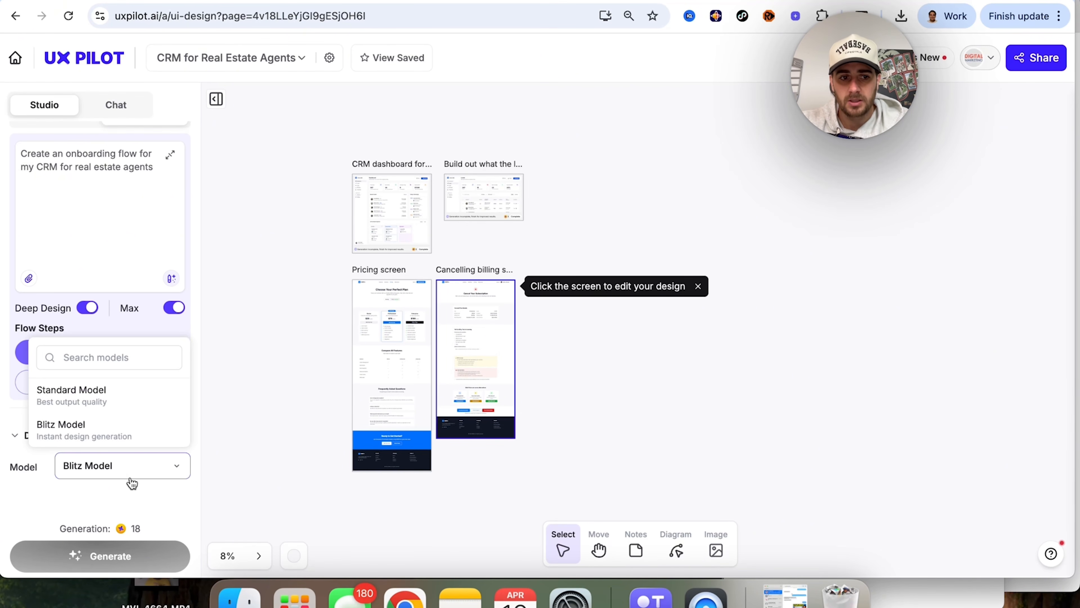
{"action": "left_click", "coordinate": [121, 387]}
Step: Generate the steps of the CRM onboarding flow with AI
{"action": "left_click", "coordinate": [112, 352]}
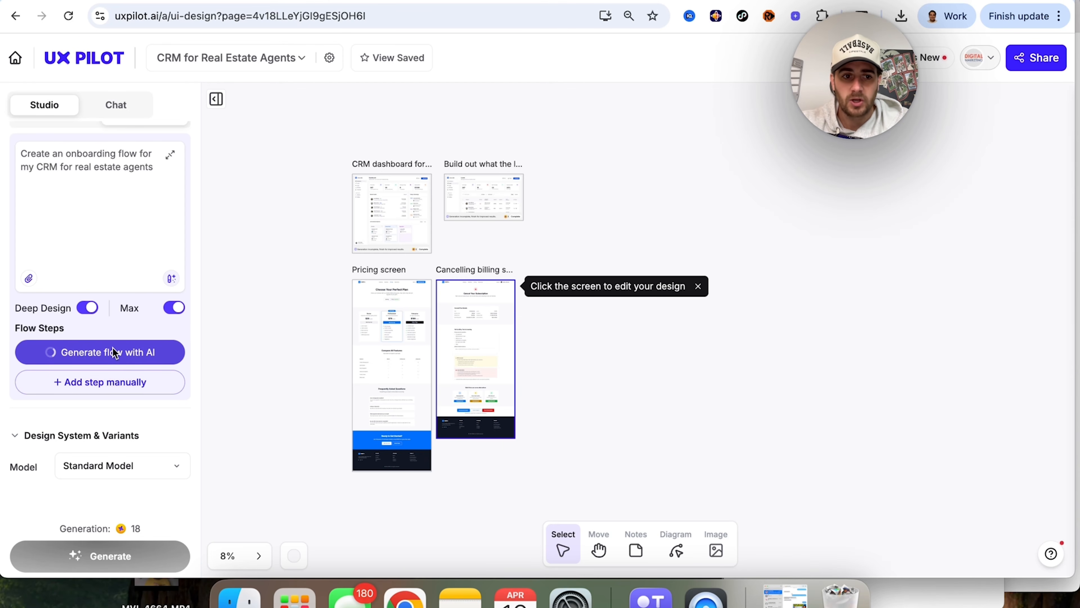
{"action": "scroll", "coordinate": [112, 353], "scroll_direction": "up", "scroll_amount": 5}
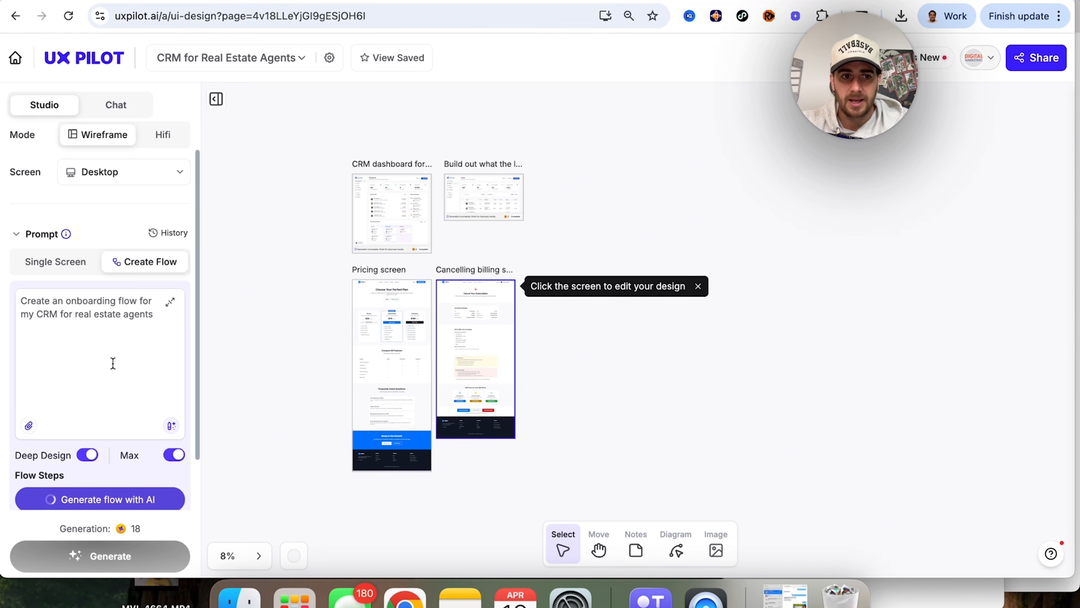
{"action": "scroll", "coordinate": [112, 363], "scroll_direction": "down", "scroll_amount": 5}
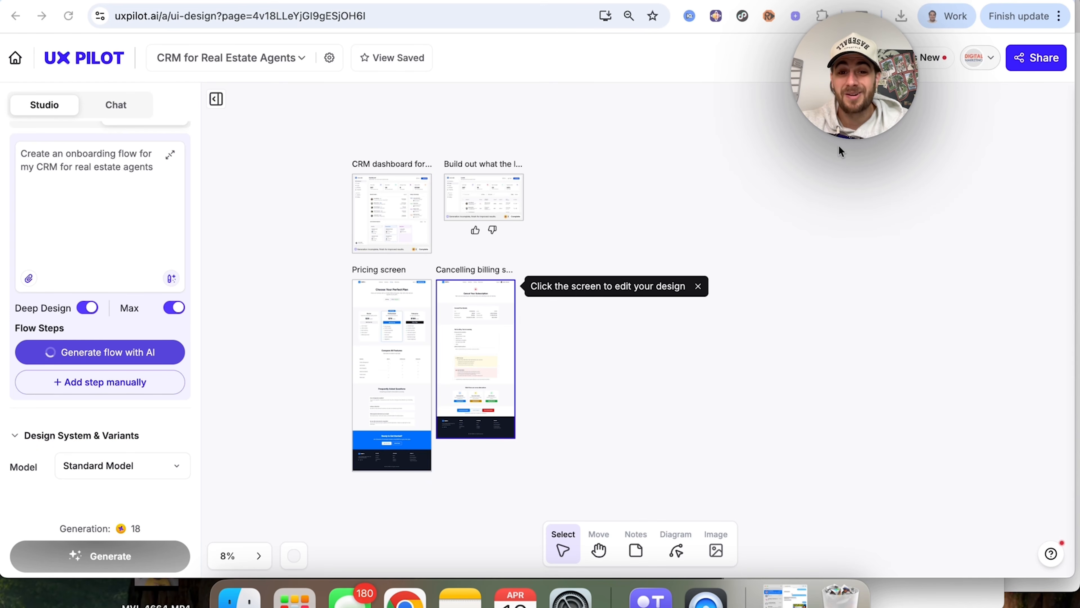
{"action": "scroll", "coordinate": [575, 434], "scroll_direction": "down", "scroll_amount": 2}
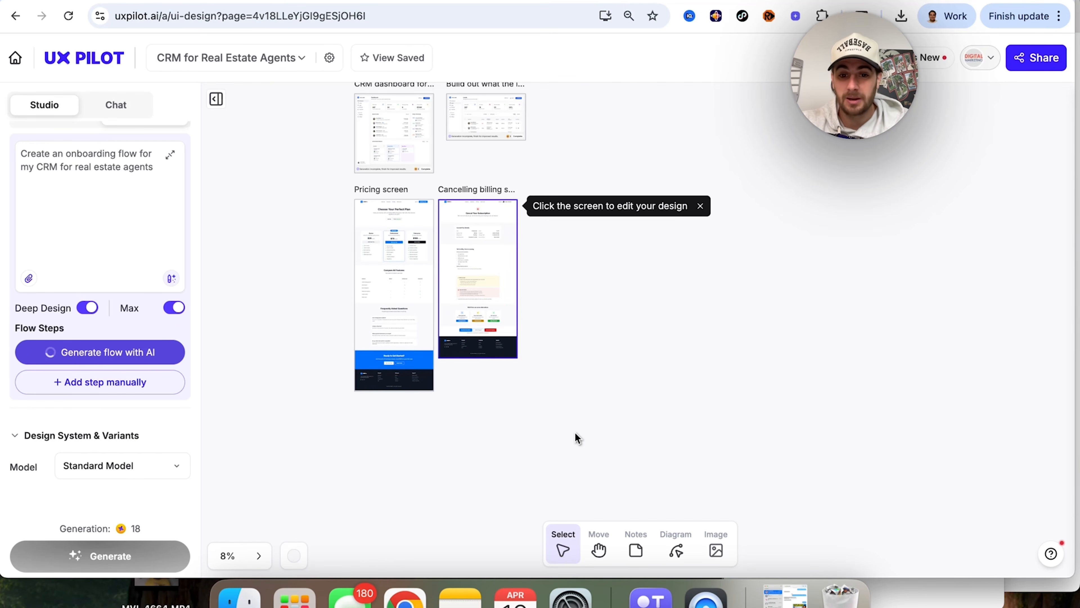
{"action": "scroll", "coordinate": [576, 436], "scroll_direction": "down", "scroll_amount": 3}
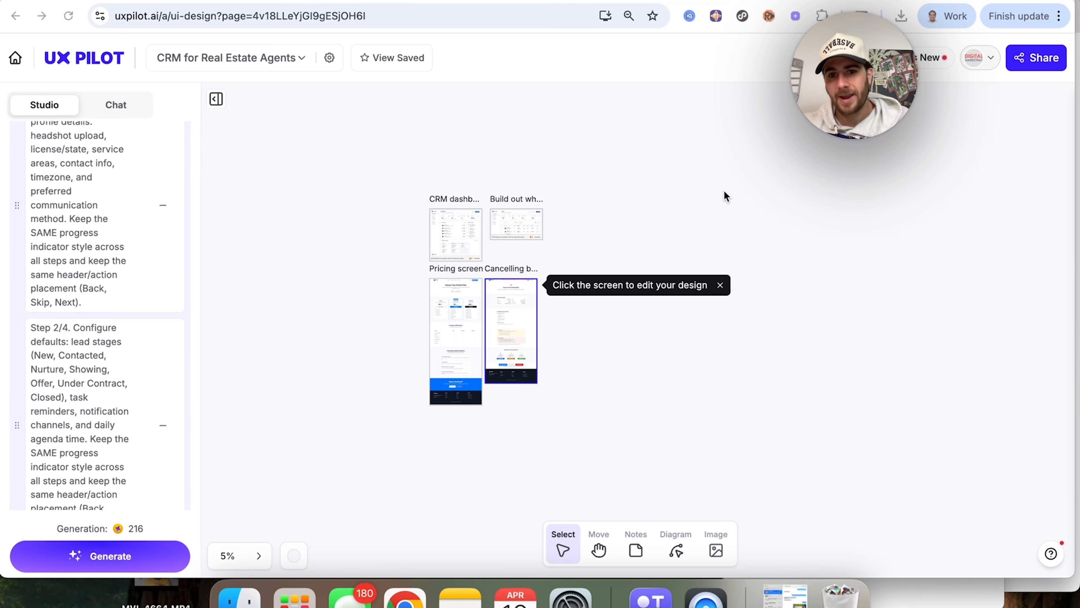
Step: Review the descriptions of the generated flow steps, from the intro screen through the onboarding steps to the home dashboard
{"action": "scroll", "coordinate": [136, 237], "scroll_direction": "up", "scroll_amount": 10}
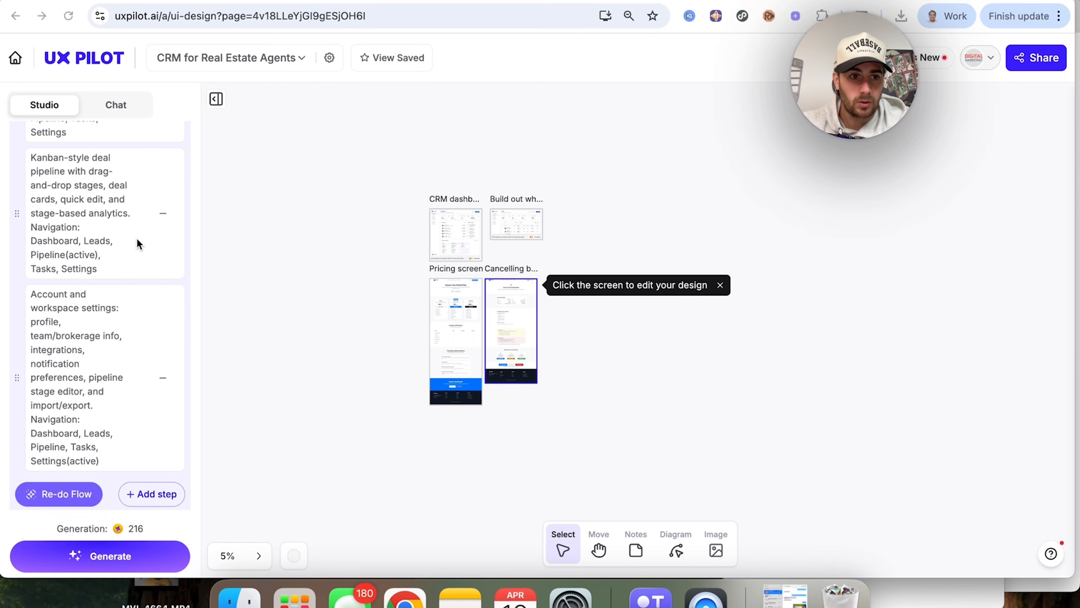
{"action": "scroll", "coordinate": [137, 238], "scroll_direction": "up", "scroll_amount": 15}
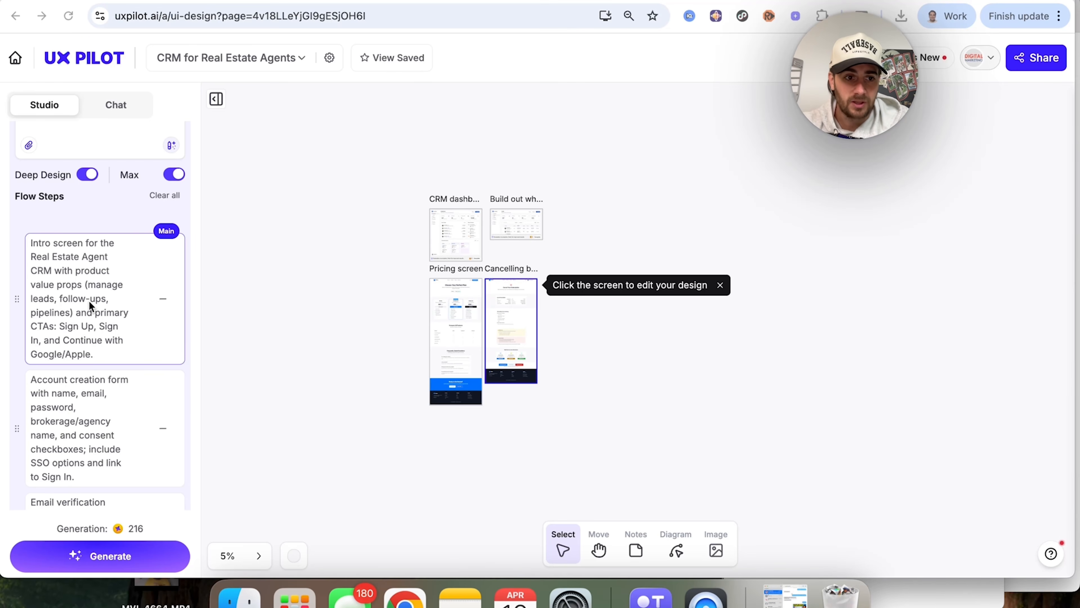
{"action": "scroll", "coordinate": [88, 300], "scroll_direction": "down", "scroll_amount": 2}
{"action": "scroll", "coordinate": [88, 301], "scroll_direction": "down", "scroll_amount": 1}
{"action": "scroll", "coordinate": [68, 306], "scroll_direction": "down", "scroll_amount": 2}
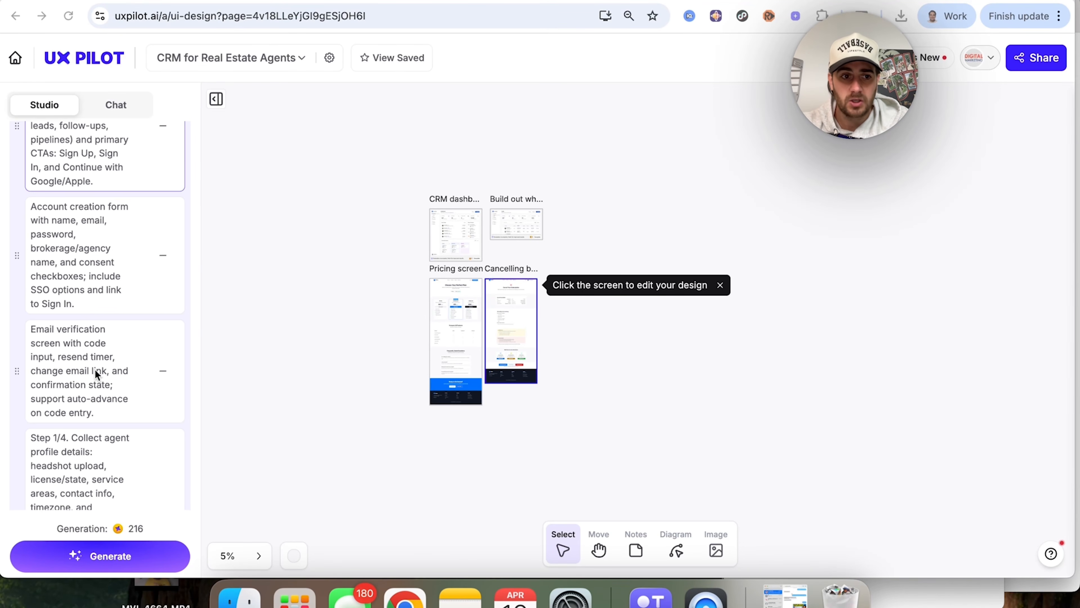
{"action": "scroll", "coordinate": [64, 388], "scroll_direction": "down", "scroll_amount": 4}
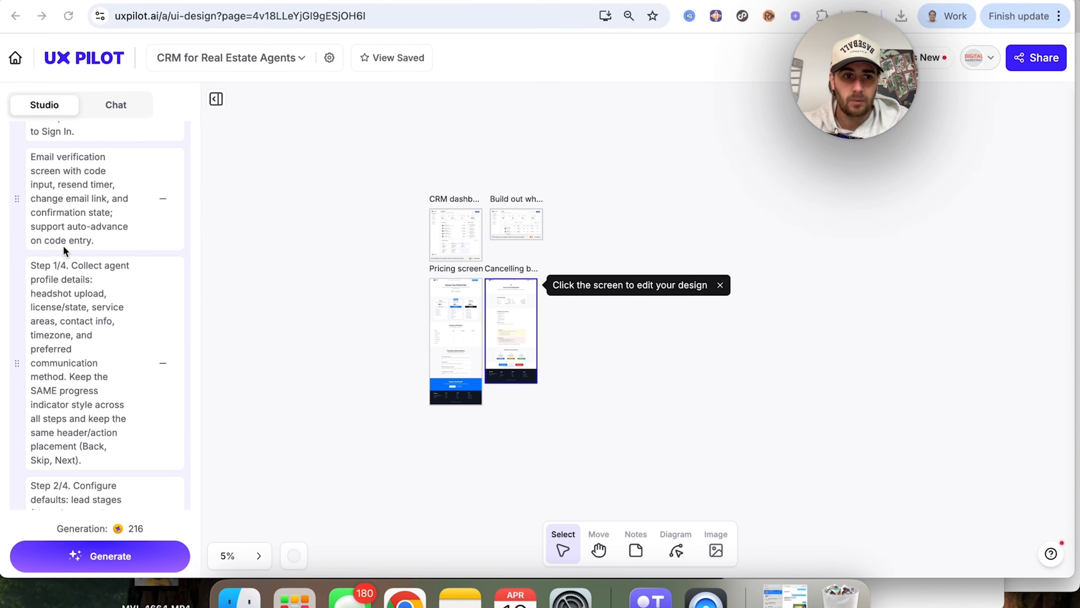
{"action": "scroll", "coordinate": [79, 355], "scroll_direction": "down", "scroll_amount": 15}
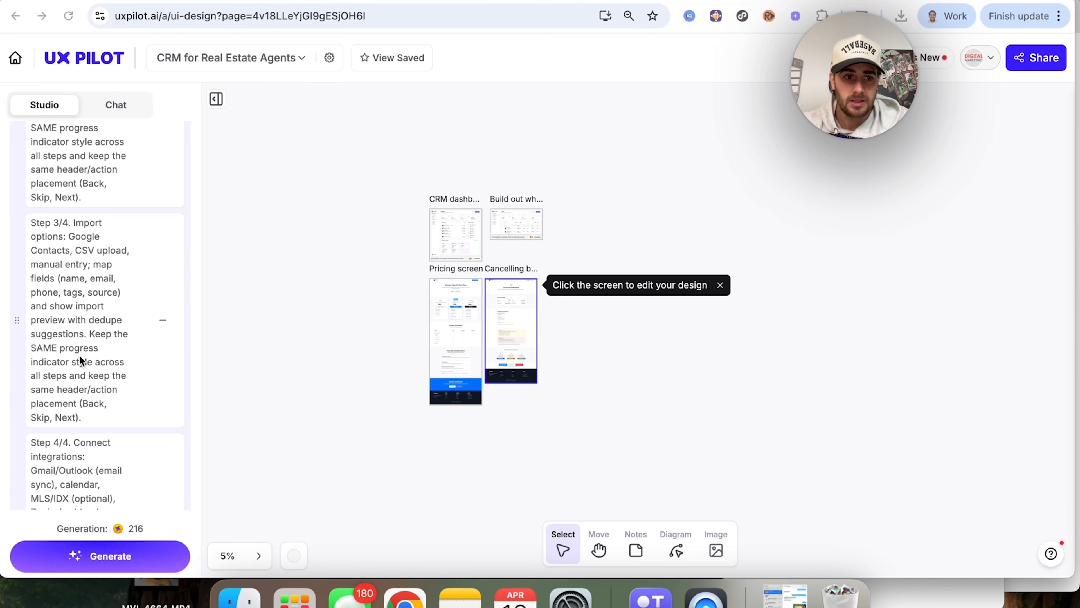
{"action": "scroll", "coordinate": [79, 354], "scroll_direction": "down", "scroll_amount": 5}
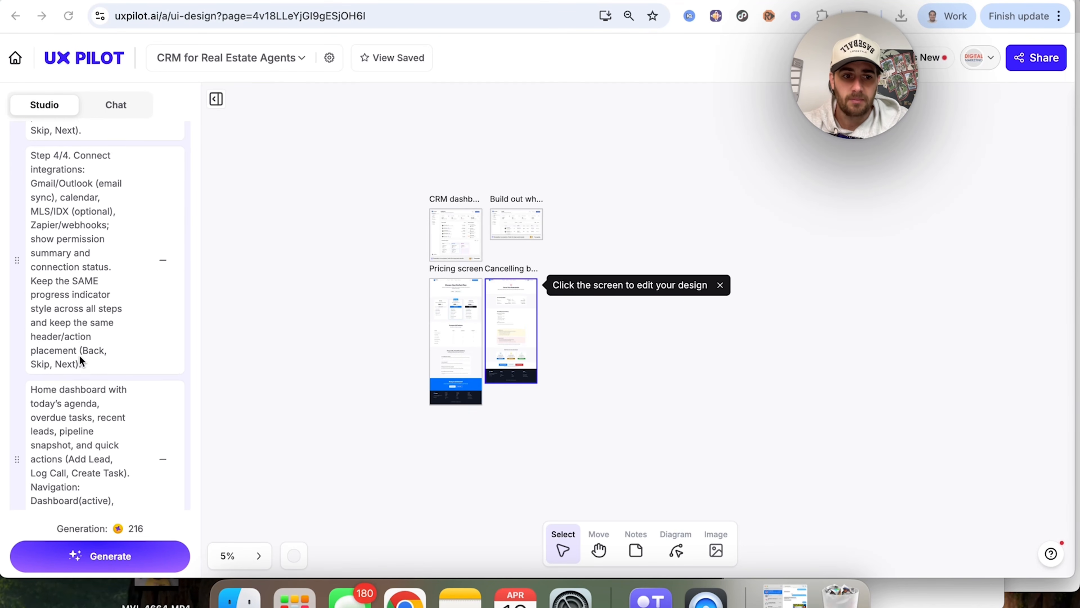
Step: Generate wireframe screens for all the onboarding flow steps and check their progress on the canvas
{"action": "left_click", "coordinate": [110, 557]}
{"action": "scroll", "coordinate": [575, 435], "scroll_direction": "down", "scroll_amount": 2}
{"action": "scroll", "coordinate": [575, 435], "scroll_direction": "right", "scroll_amount": 2}
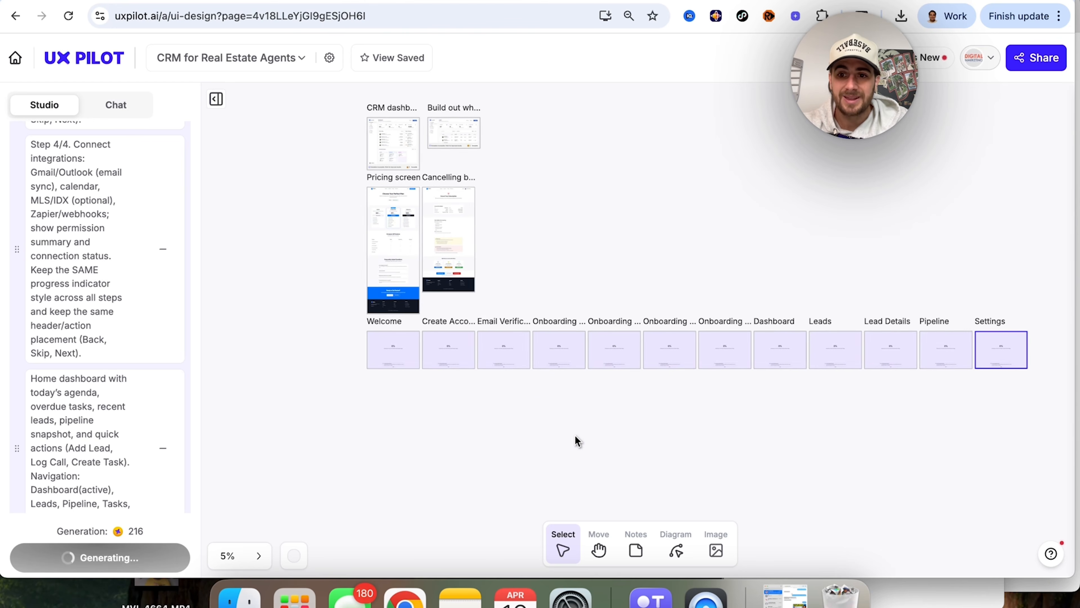
{"action": "scroll", "coordinate": [575, 436], "scroll_direction": "up", "scroll_amount": 2}
{"action": "scroll", "coordinate": [574, 435], "scroll_direction": "up", "scroll_amount": 1}
{"action": "scroll", "coordinate": [574, 434], "scroll_direction": "right", "scroll_amount": 1}
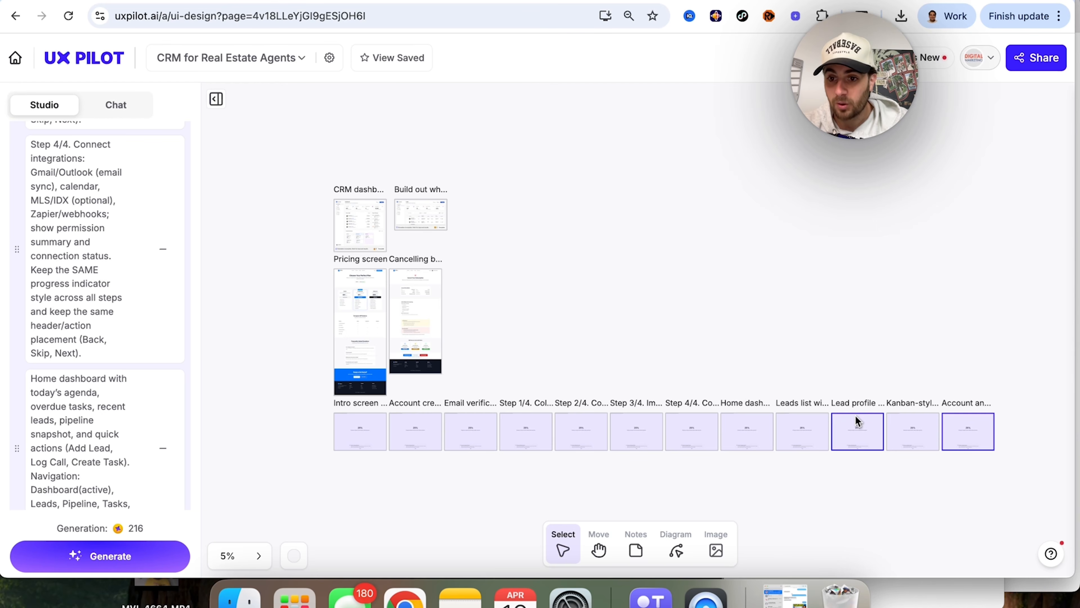
{"action": "scroll", "coordinate": [516, 456], "scroll_direction": "up", "scroll_amount": 5}
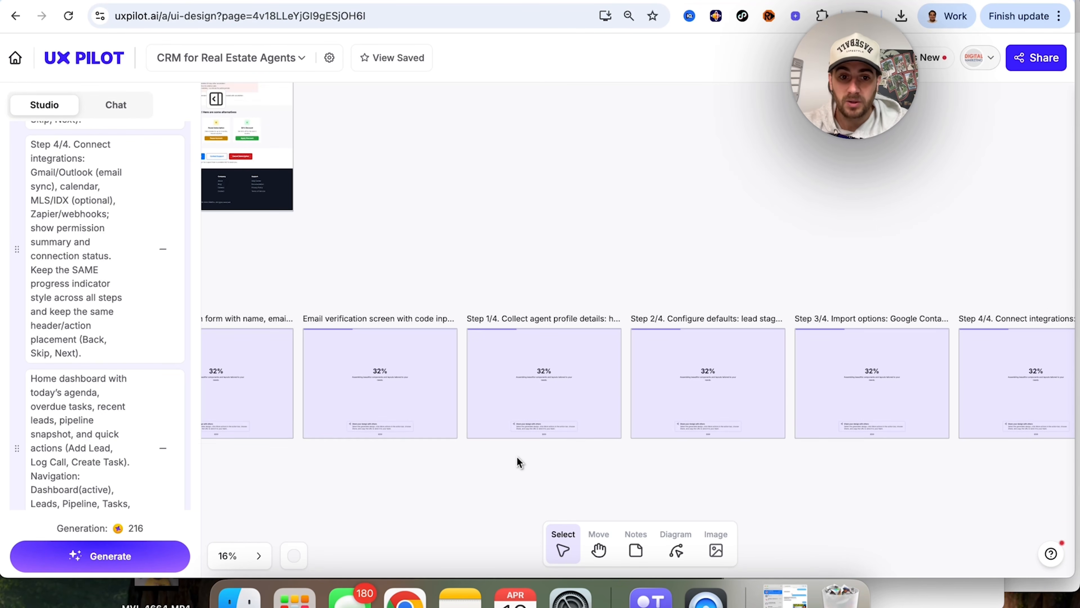
Step: Check the flow's generation progress and examine the finished Welcome wireframe from its hero section down through the feature and benefit sections
{"action": "scroll", "coordinate": [516, 456], "scroll_direction": "left", "scroll_amount": 2}
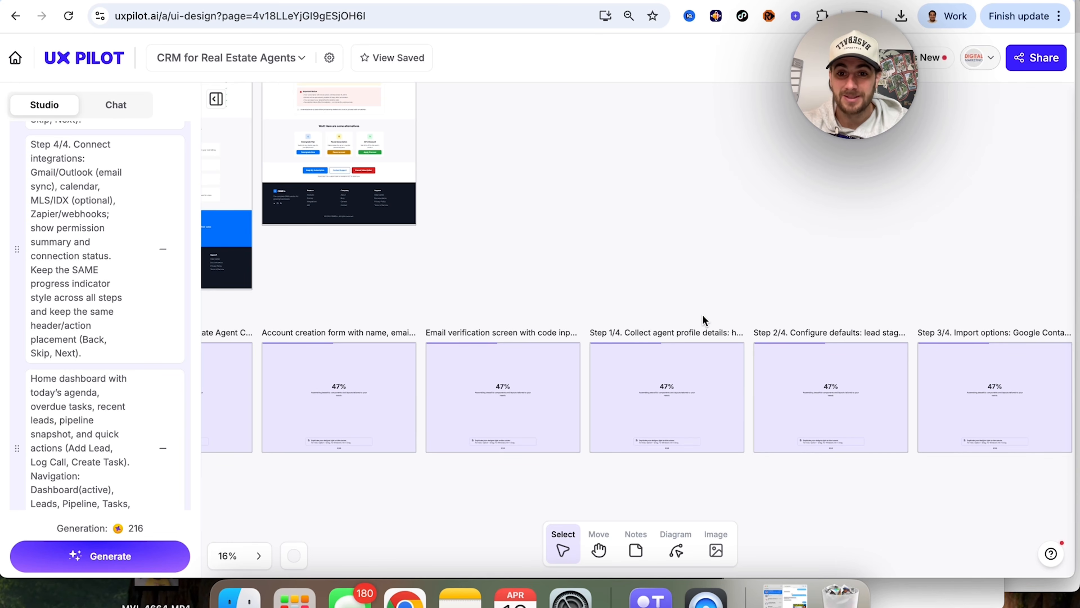
{"action": "scroll", "coordinate": [508, 361], "scroll_direction": "down", "scroll_amount": 2}
{"action": "scroll", "coordinate": [507, 362], "scroll_direction": "left", "scroll_amount": 5}
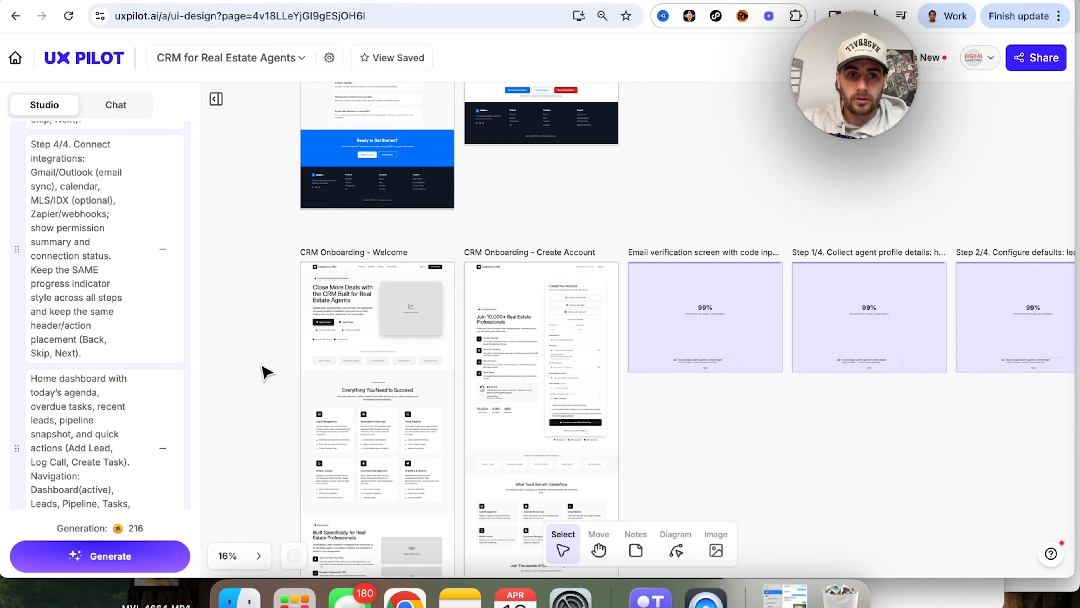
{"action": "scroll", "coordinate": [264, 371], "scroll_direction": "up", "scroll_amount": 5}
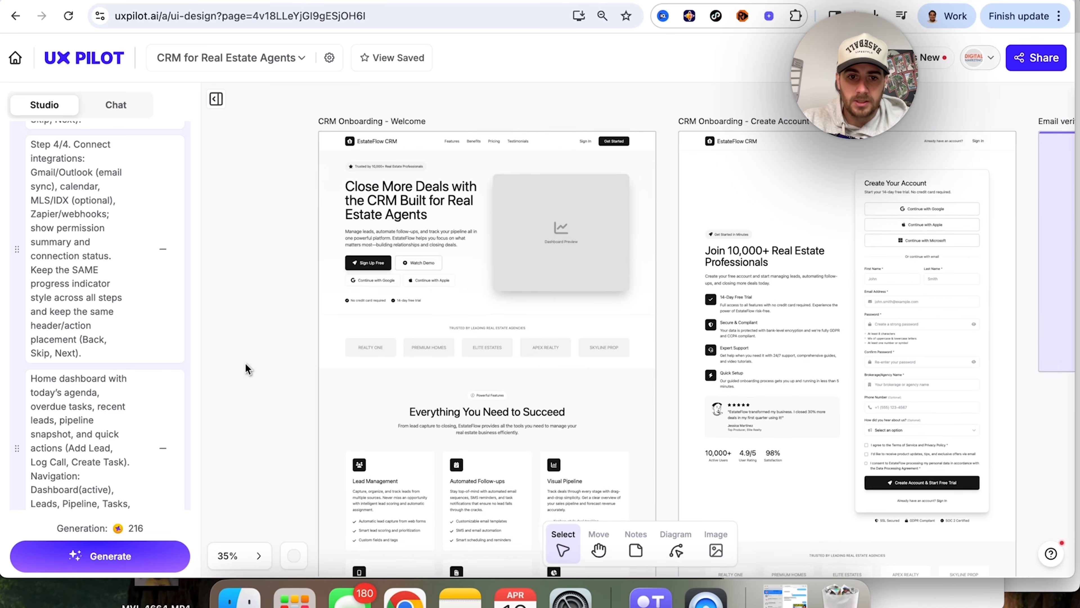
{"action": "scroll", "coordinate": [246, 369], "scroll_direction": "down", "scroll_amount": 3}
{"action": "scroll", "coordinate": [247, 369], "scroll_direction": "right", "scroll_amount": 1}
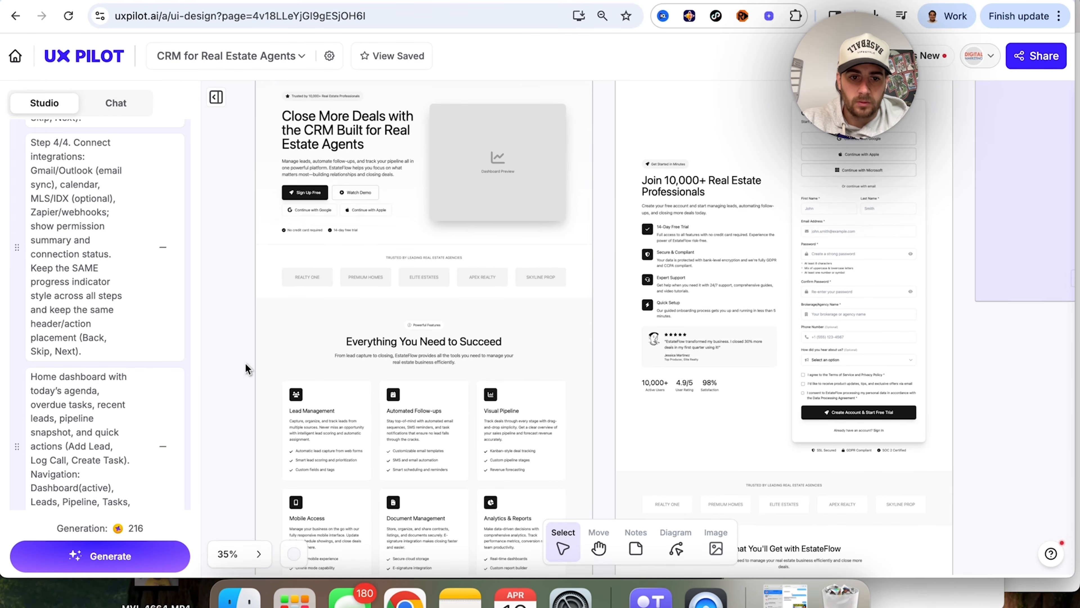
{"action": "scroll", "coordinate": [247, 369], "scroll_direction": "down", "scroll_amount": 6}
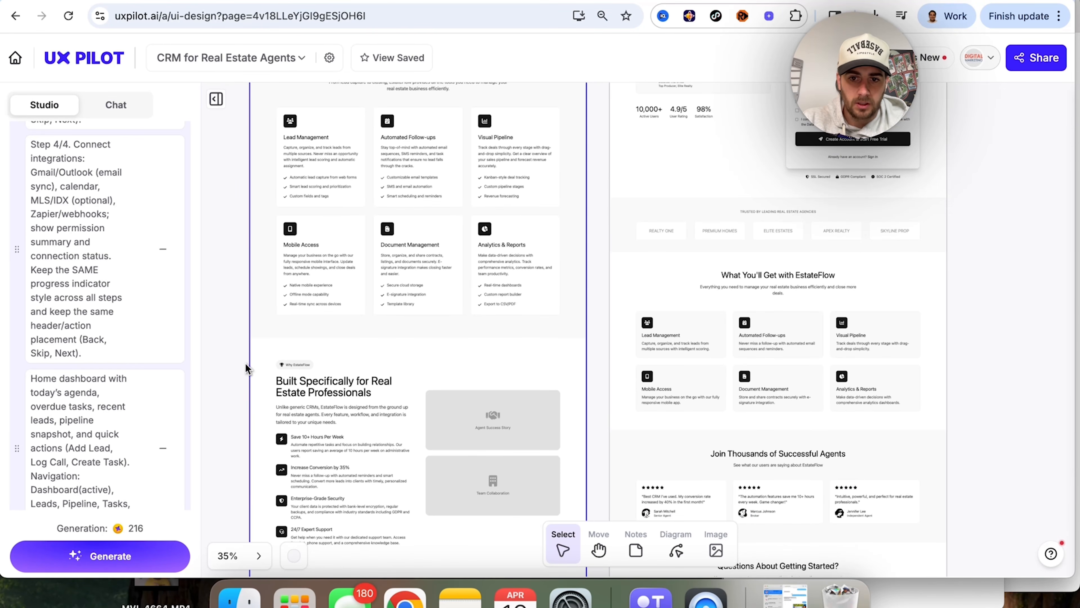
{"action": "scroll", "coordinate": [247, 369], "scroll_direction": "down", "scroll_amount": 5}
{"action": "scroll", "coordinate": [247, 370], "scroll_direction": "down", "scroll_amount": 5}
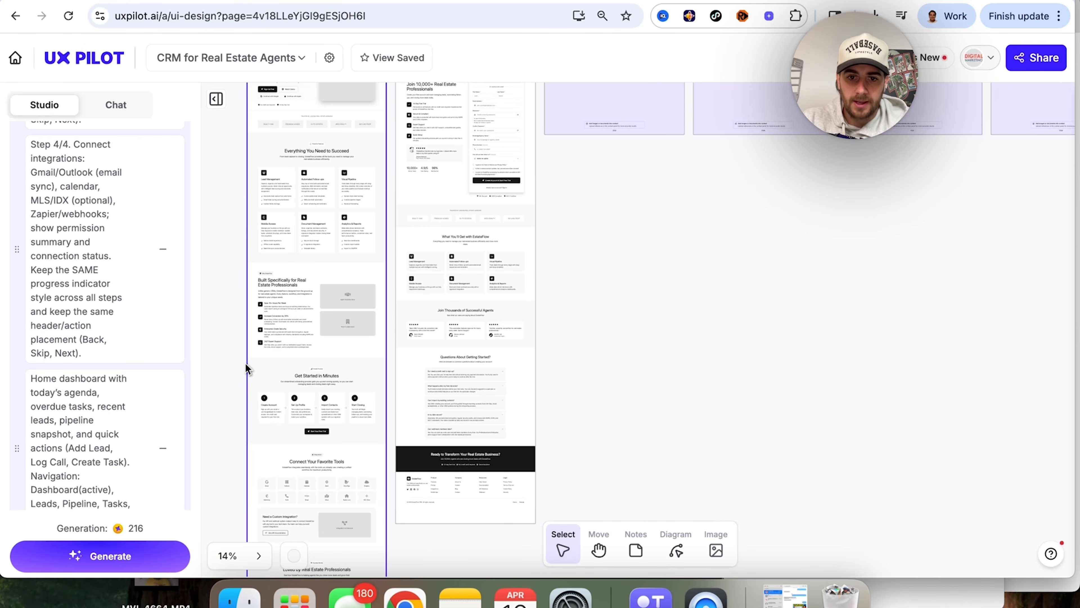
Step: Examine the Create Account wireframe's sign-up form and supporting sections alongside the Welcome screen
{"action": "scroll", "coordinate": [478, 330], "scroll_direction": "up", "scroll_amount": 3}
{"action": "scroll", "coordinate": [478, 330], "scroll_direction": "up", "scroll_amount": 8}
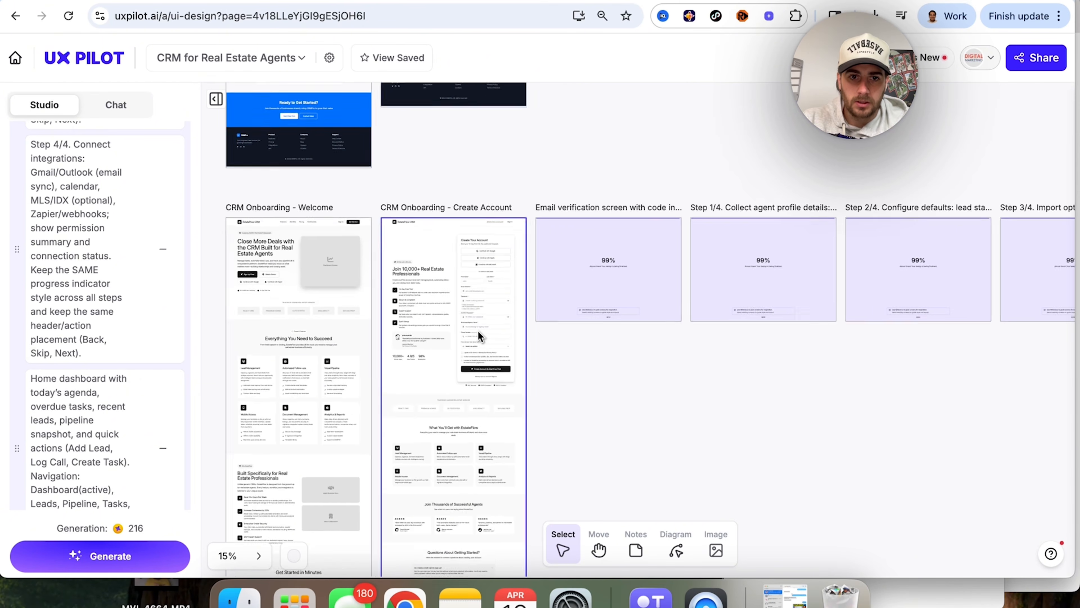
{"action": "scroll", "coordinate": [478, 330], "scroll_direction": "down", "scroll_amount": 2}
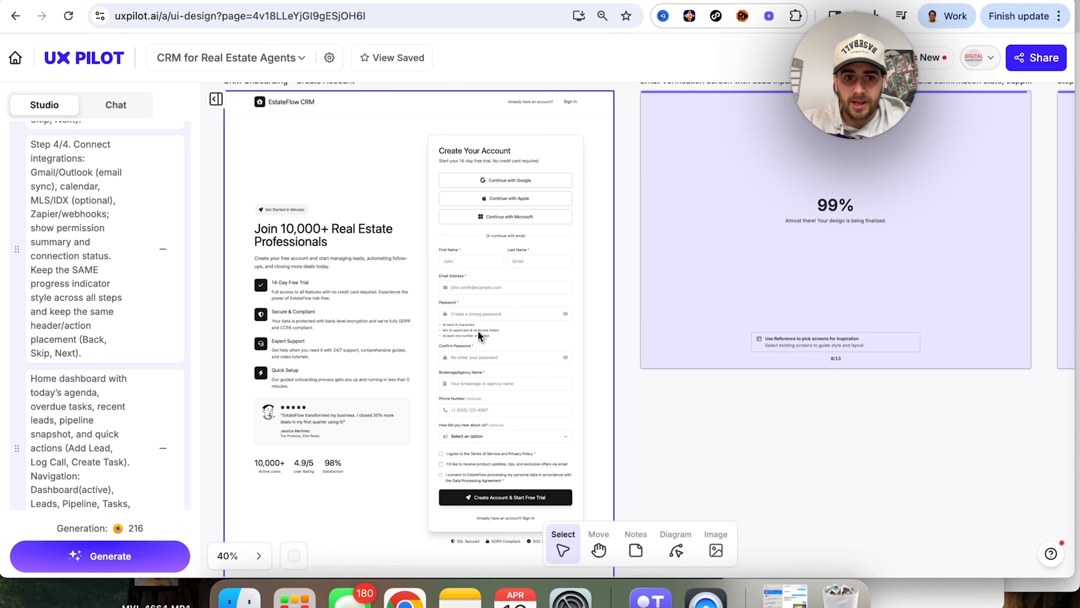
{"action": "scroll", "coordinate": [477, 330], "scroll_direction": "down", "scroll_amount": 5}
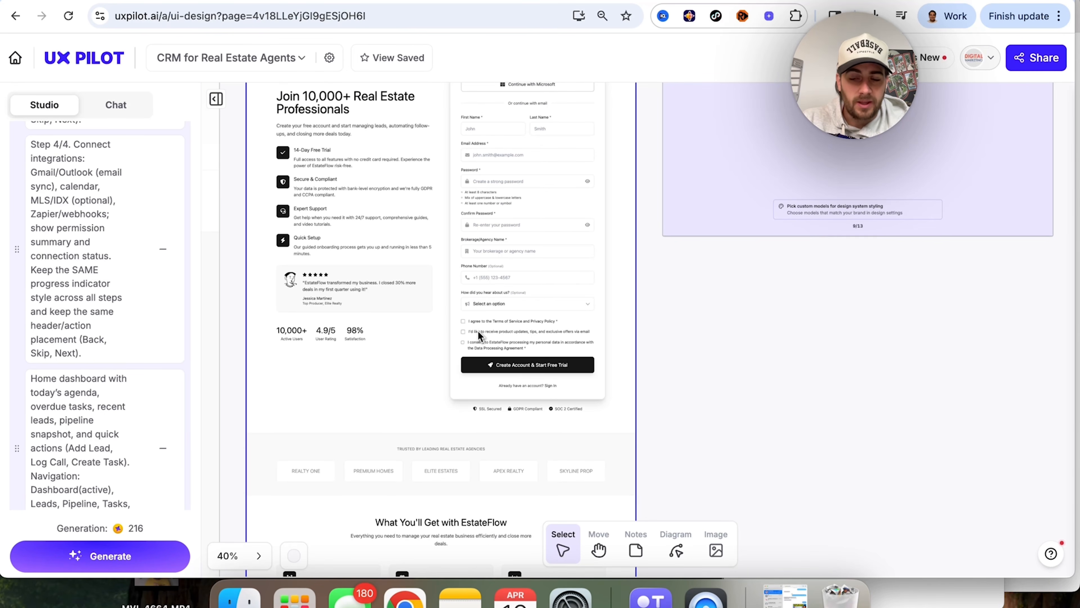
{"action": "scroll", "coordinate": [478, 331], "scroll_direction": "down", "scroll_amount": 3}
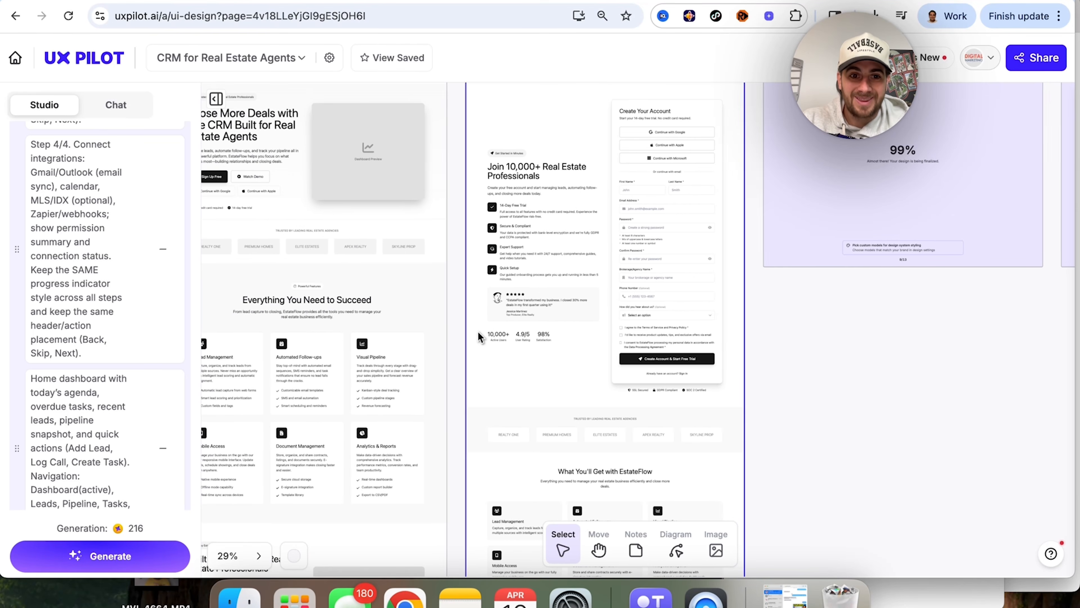
{"action": "scroll", "coordinate": [478, 331], "scroll_direction": "up", "scroll_amount": 2}
{"action": "scroll", "coordinate": [478, 331], "scroll_direction": "left", "scroll_amount": 2}
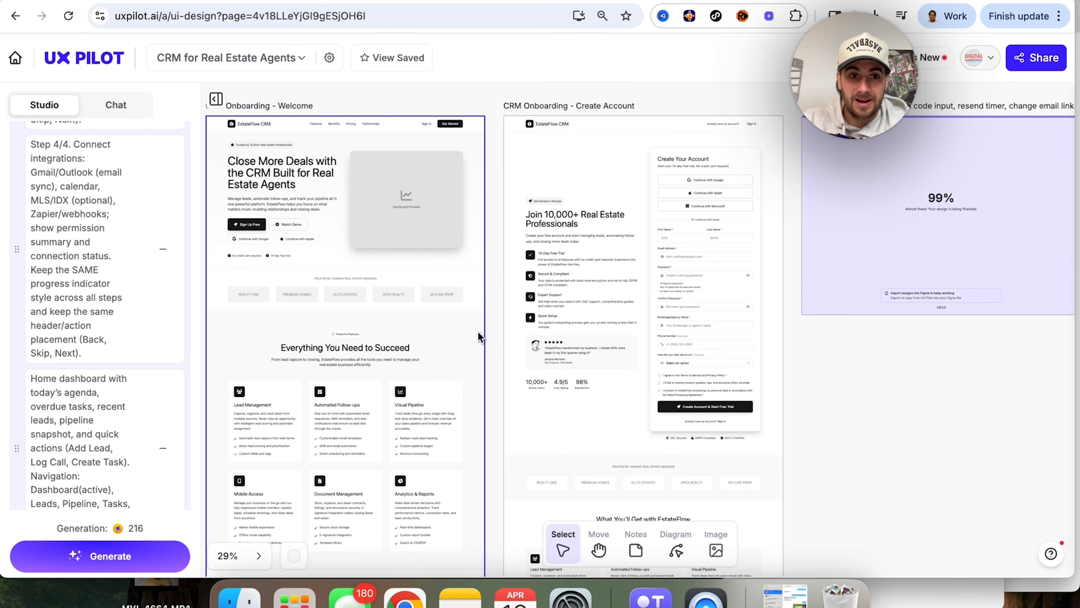
{"action": "scroll", "coordinate": [372, 164], "scroll_direction": "right", "scroll_amount": 4}
{"action": "scroll", "coordinate": [372, 164], "scroll_direction": "down", "scroll_amount": 1}
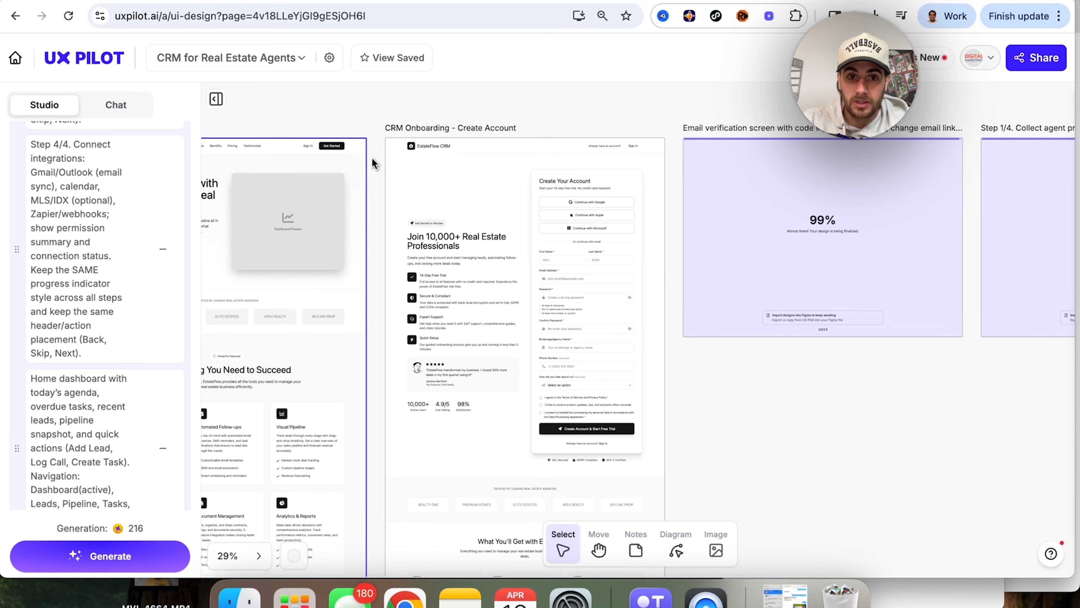
Step: Examine the email verification wireframe from its code entry form down to the testimonials and help section
{"action": "scroll", "coordinate": [438, 188], "scroll_direction": "right", "scroll_amount": 5}
{"action": "scroll", "coordinate": [438, 188], "scroll_direction": "up", "scroll_amount": 1}
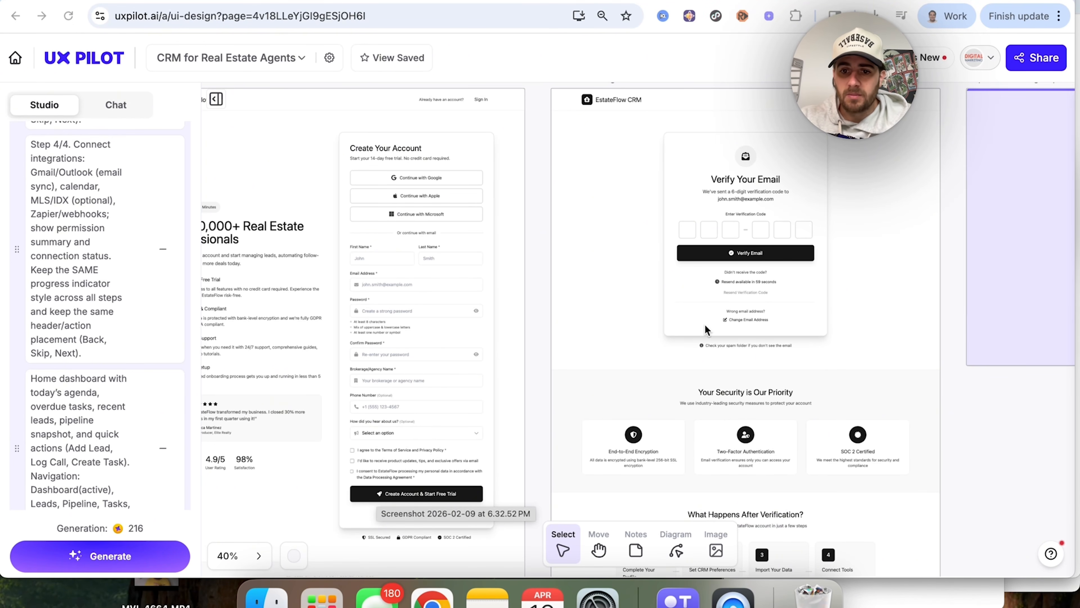
{"action": "scroll", "coordinate": [705, 330], "scroll_direction": "down", "scroll_amount": 5}
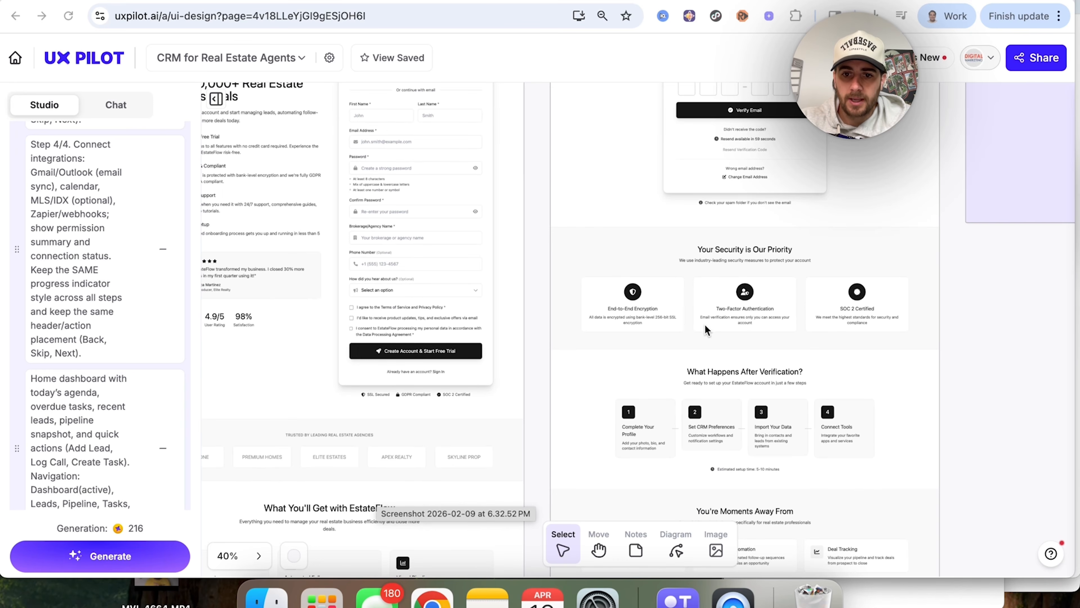
{"action": "scroll", "coordinate": [705, 326], "scroll_direction": "down", "scroll_amount": 7}
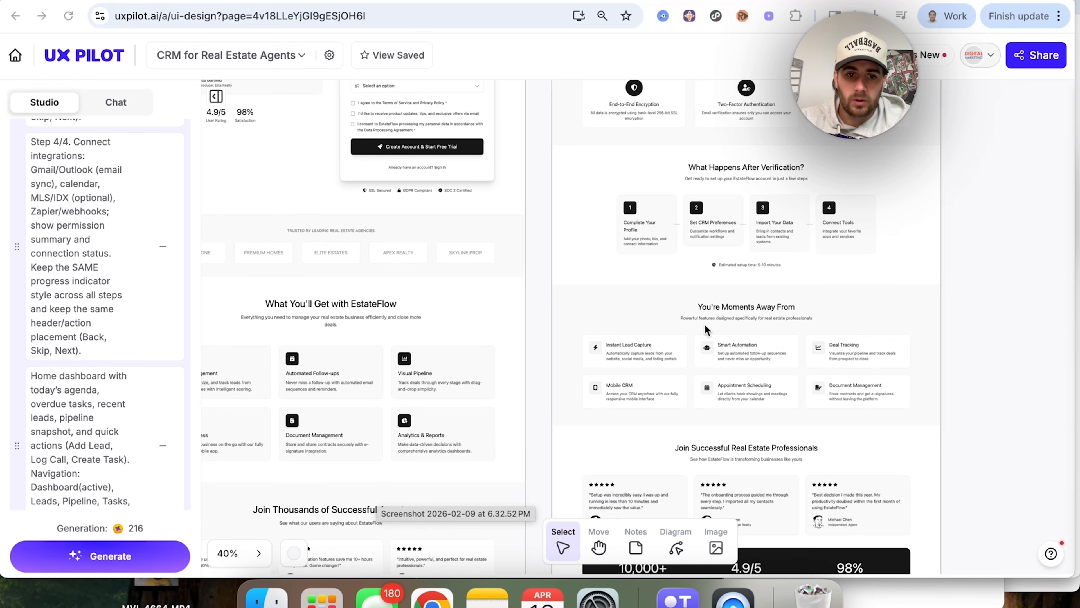
{"action": "scroll", "coordinate": [705, 329], "scroll_direction": "down", "scroll_amount": 4}
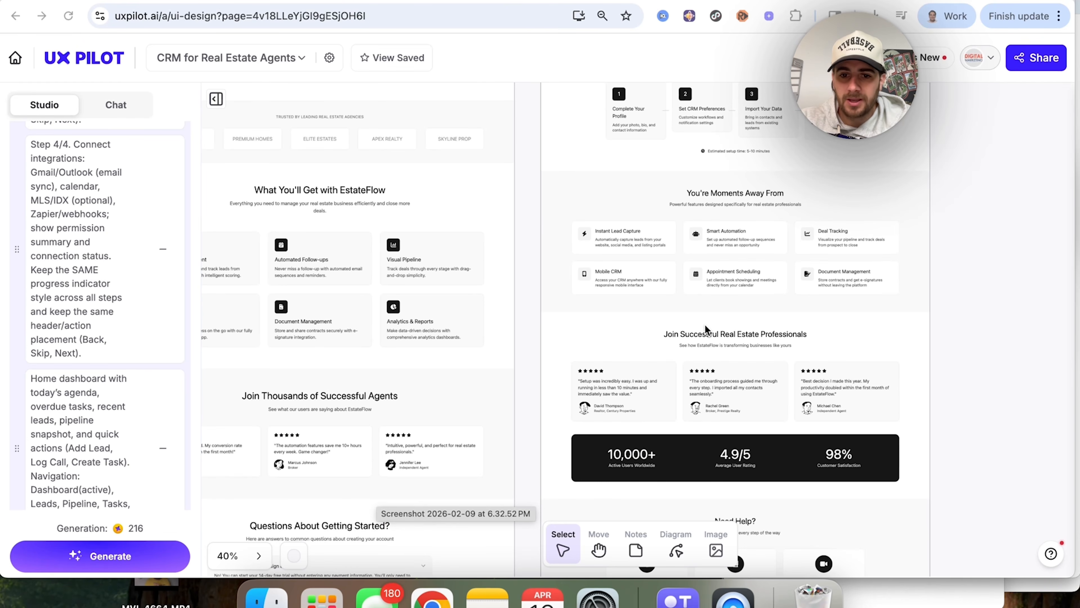
{"action": "scroll", "coordinate": [706, 326], "scroll_direction": "down", "scroll_amount": 3}
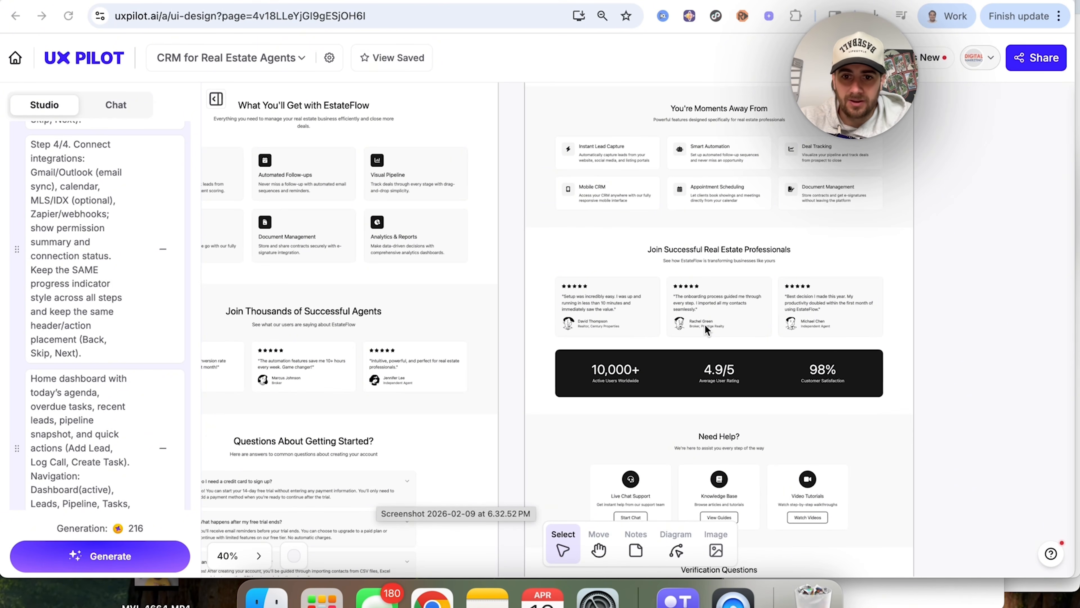
{"action": "scroll", "coordinate": [705, 328], "scroll_direction": "down", "scroll_amount": 3}
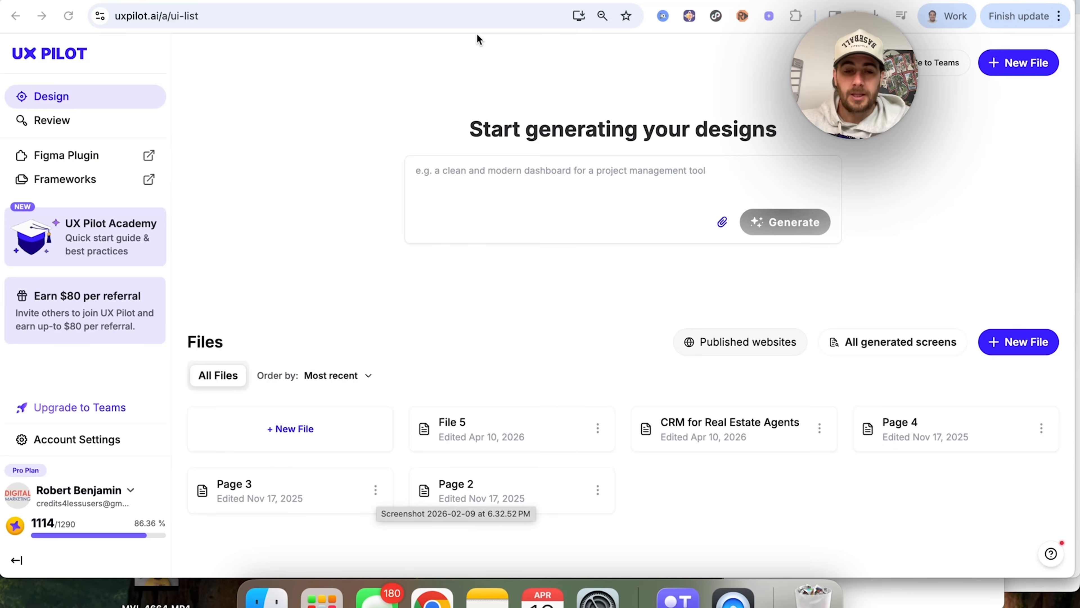
Step: Switch to the ContentBuddy.ai site and open its dashboard at contentbuddy.ai/dashboard
{"action": "left_click", "coordinate": [484, 11]}
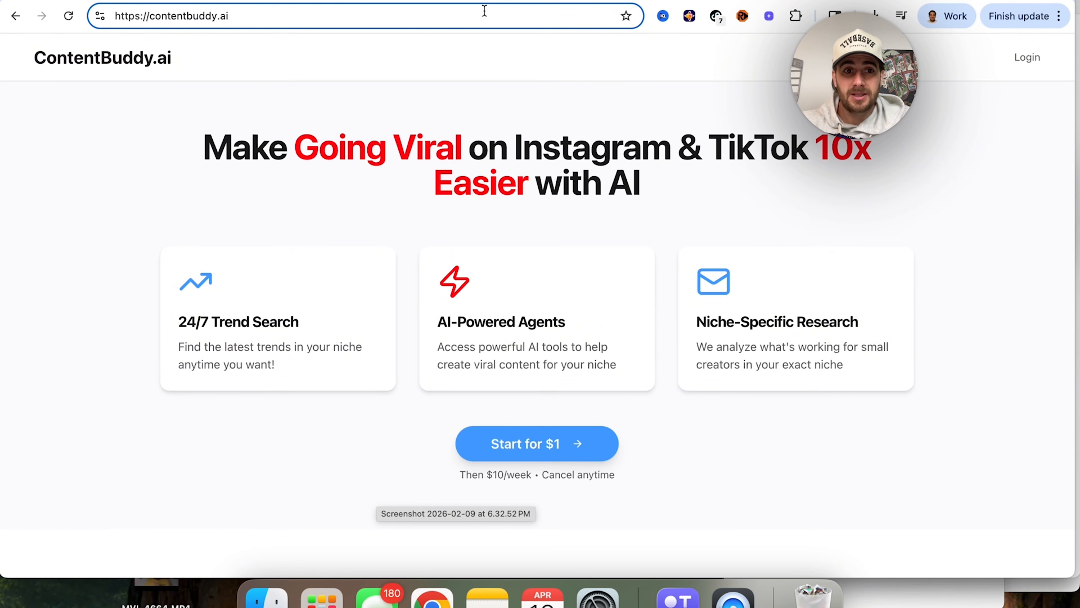
{"action": "type", "text": "/dashboard"}
{"action": "key", "text": "Return"}
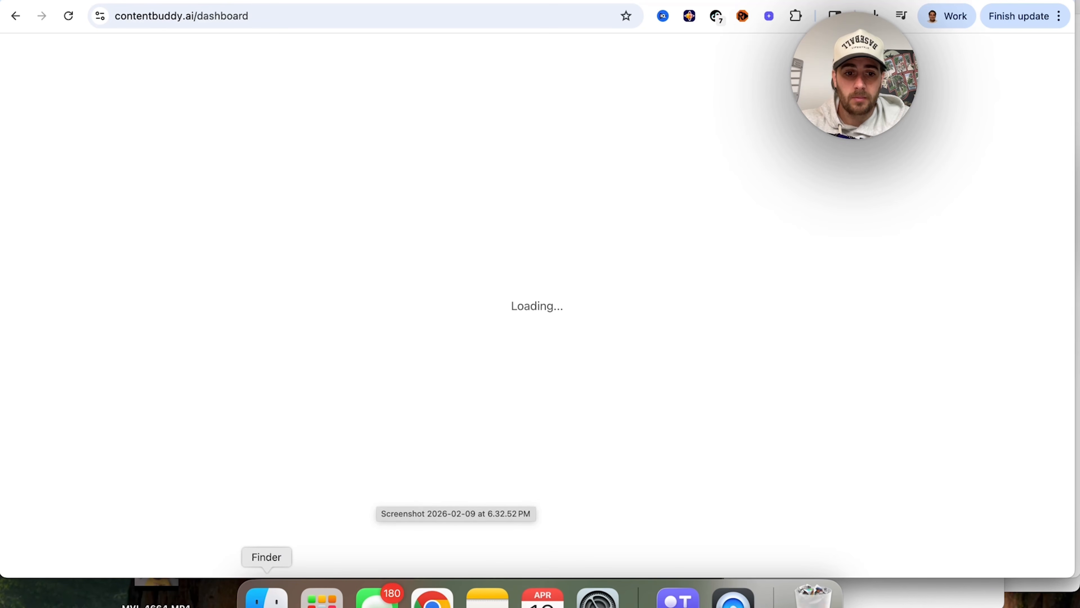
{"action": "right_click", "coordinate": [267, 596]}
{"action": "left_click", "coordinate": [279, 559]}
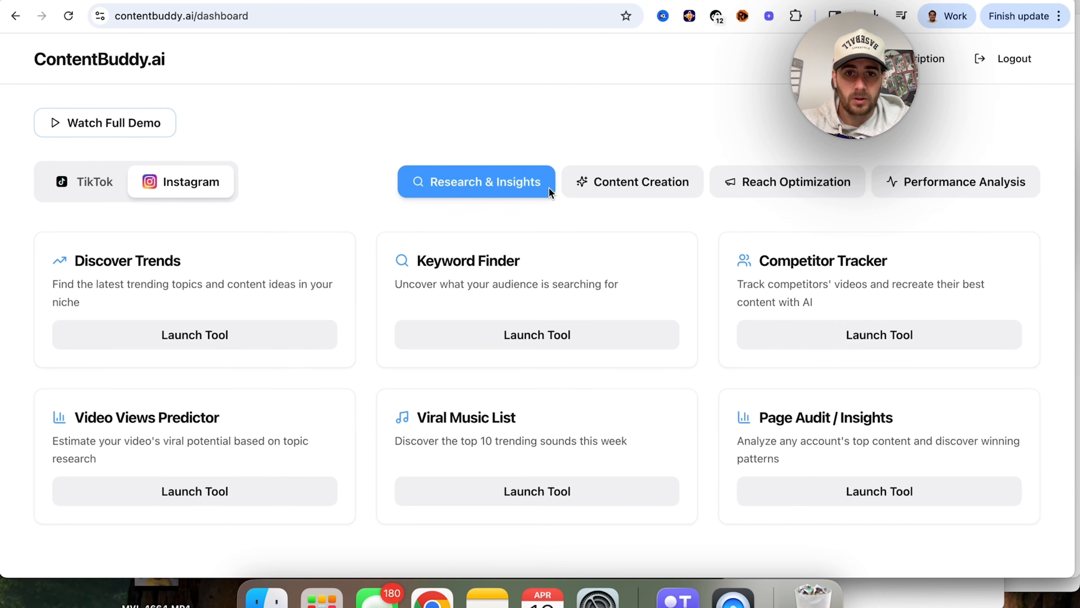
Step: Capture a screenshot of the ContentBuddy.ai dashboard and switch back to the UX Pilot start page
{"action": "key", "text": "super+shift+4"}
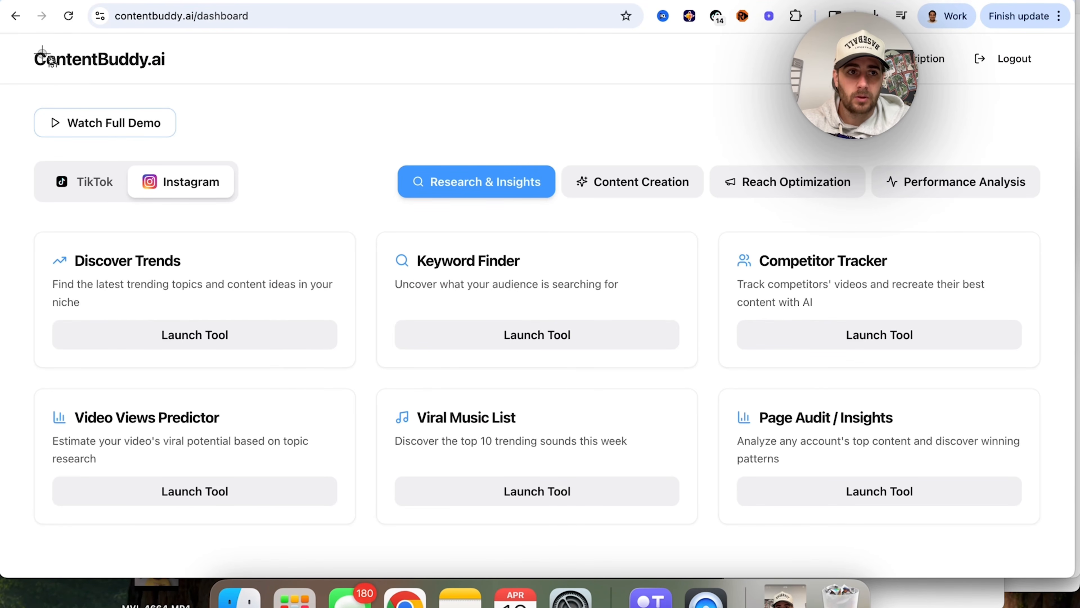
{"action": "left_click_drag", "start_coordinate": [8, 39], "coordinate": [1065, 596]}
{"action": "left_click", "coordinate": [785, 594]}
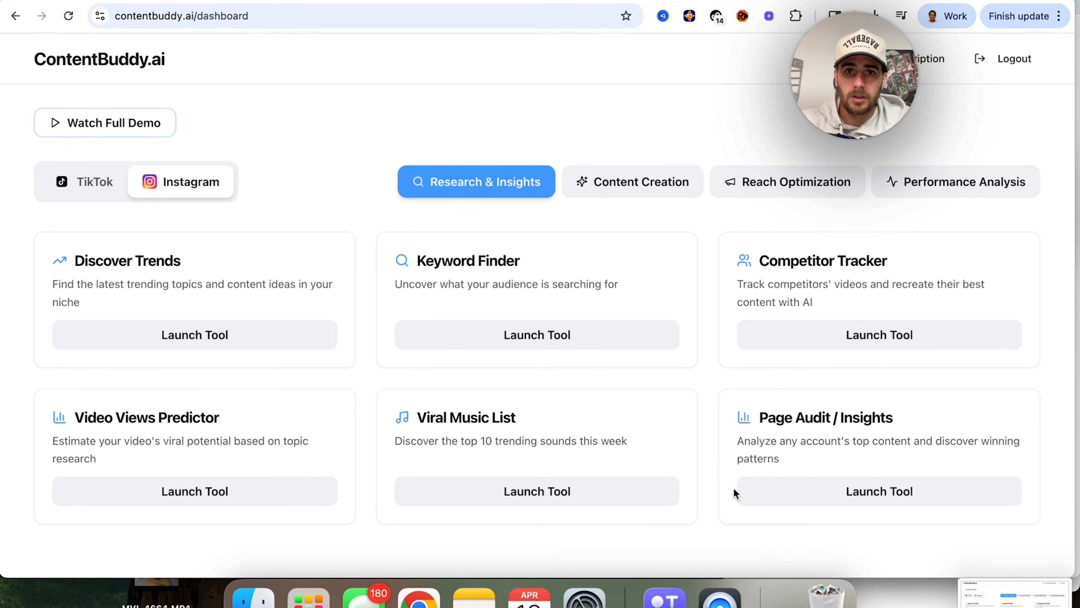
{"action": "left_click", "coordinate": [713, 1]}
{"action": "left_click", "coordinate": [664, 0]}
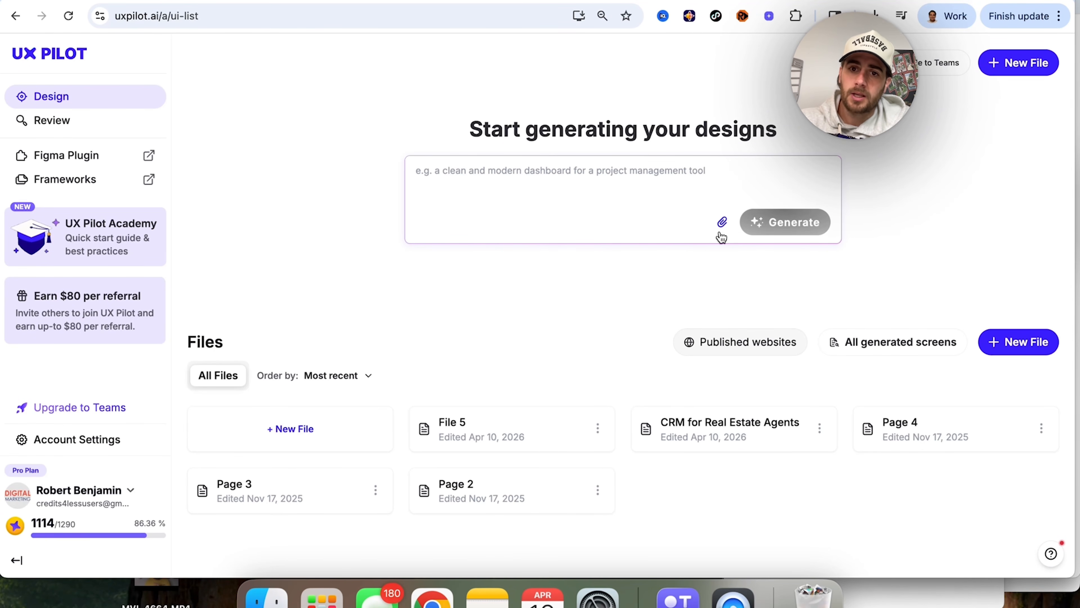
Step: Attach the recent image Screenshot 2026-04-10 at 9.26.08 AM to the design prompt
{"action": "left_click", "coordinate": [722, 222]}
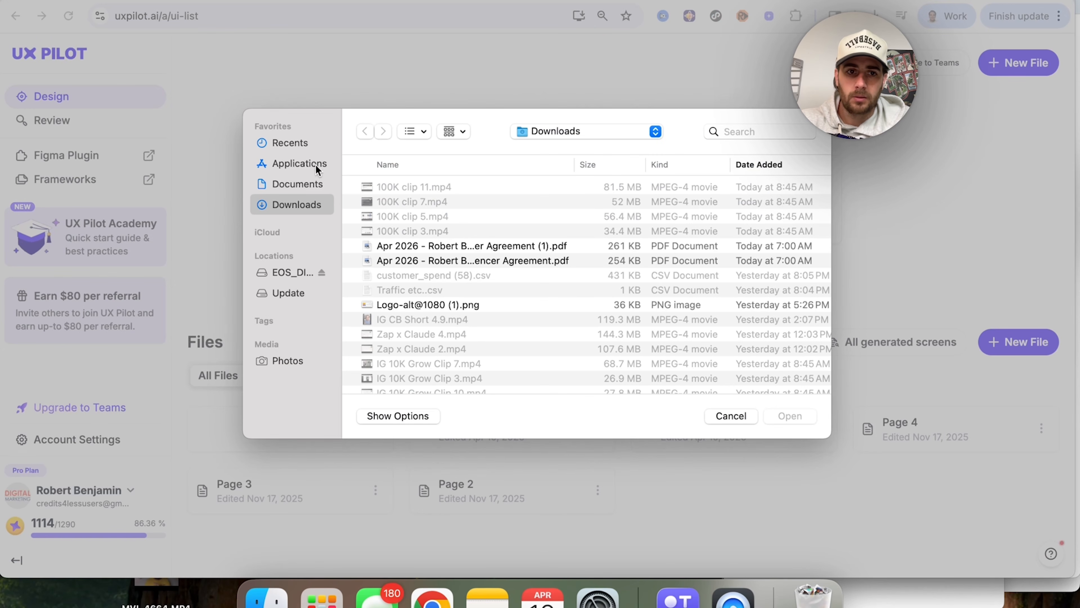
{"action": "left_click", "coordinate": [302, 145]}
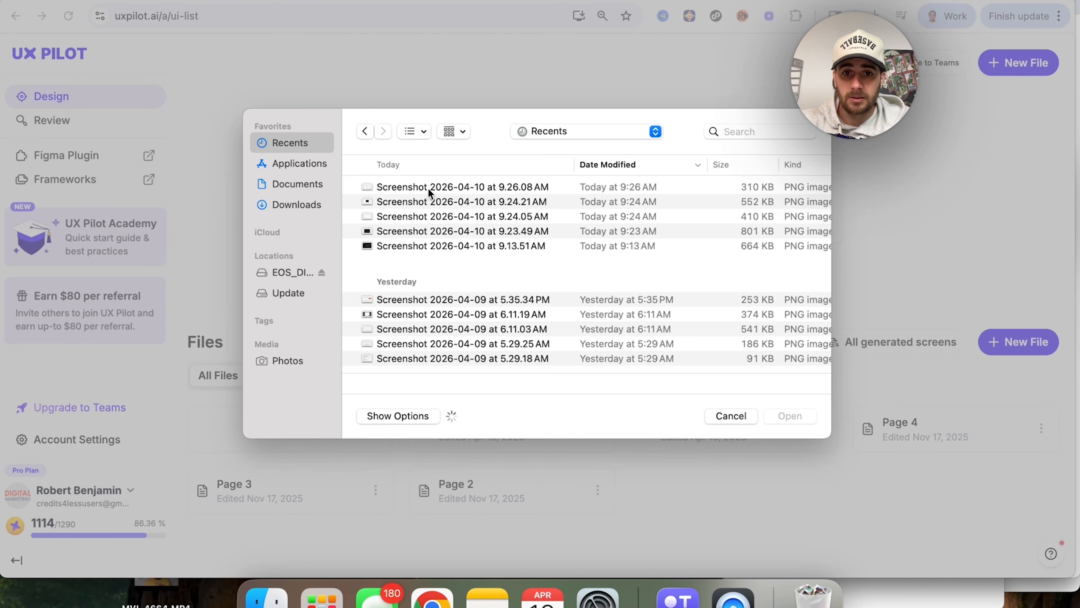
{"action": "double_click", "coordinate": [429, 189]}
Step: Generate a design with the prompt "Re-design this product layout page. We want to create a dark version / make everything pop a bit more"
{"action": "left_click", "coordinate": [482, 213]}
{"action": "type", "text": "Re"}
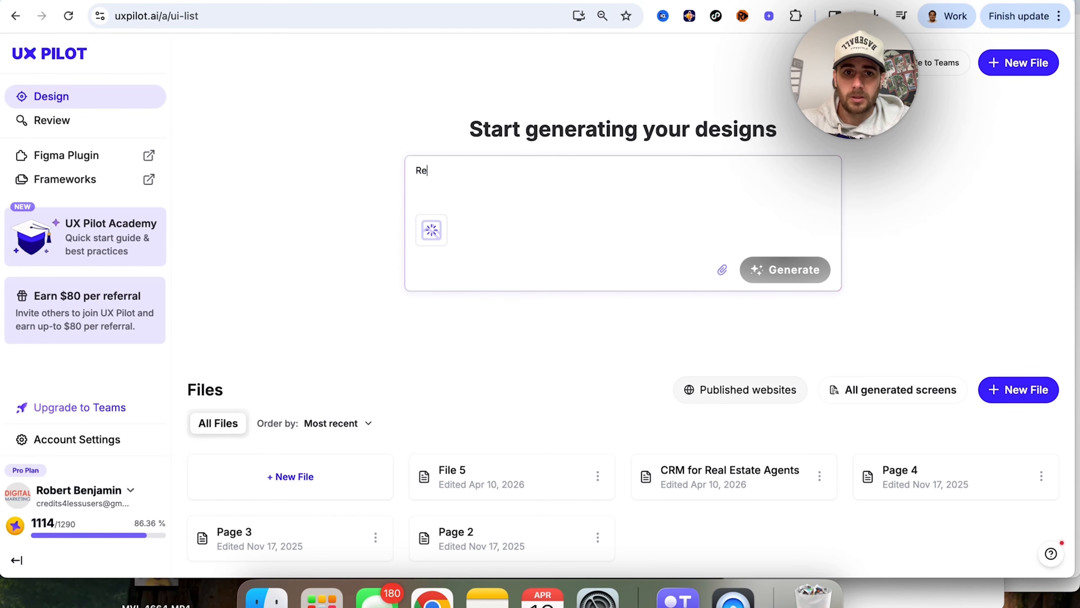
{"action": "type", "text": "-design thi"}
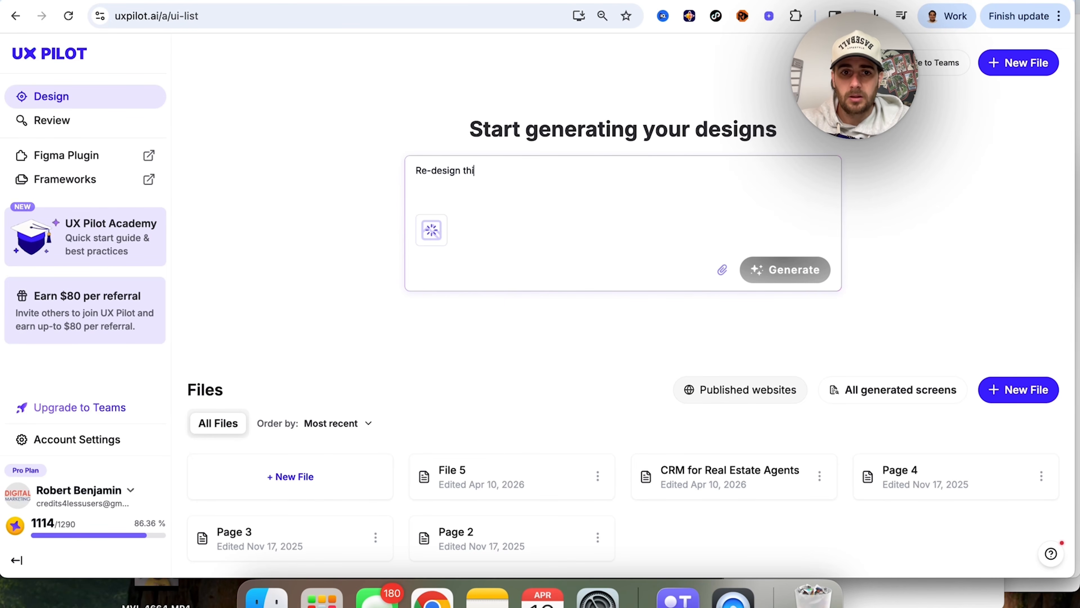
{"action": "type", "text": "s product "}
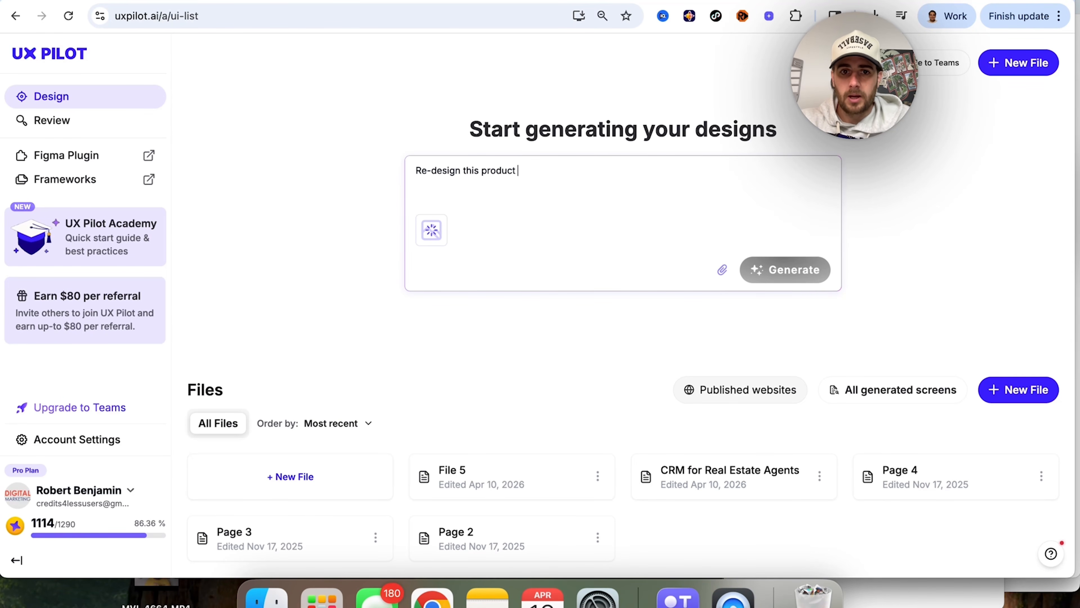
{"action": "type", "text": "layout page. We wan"}
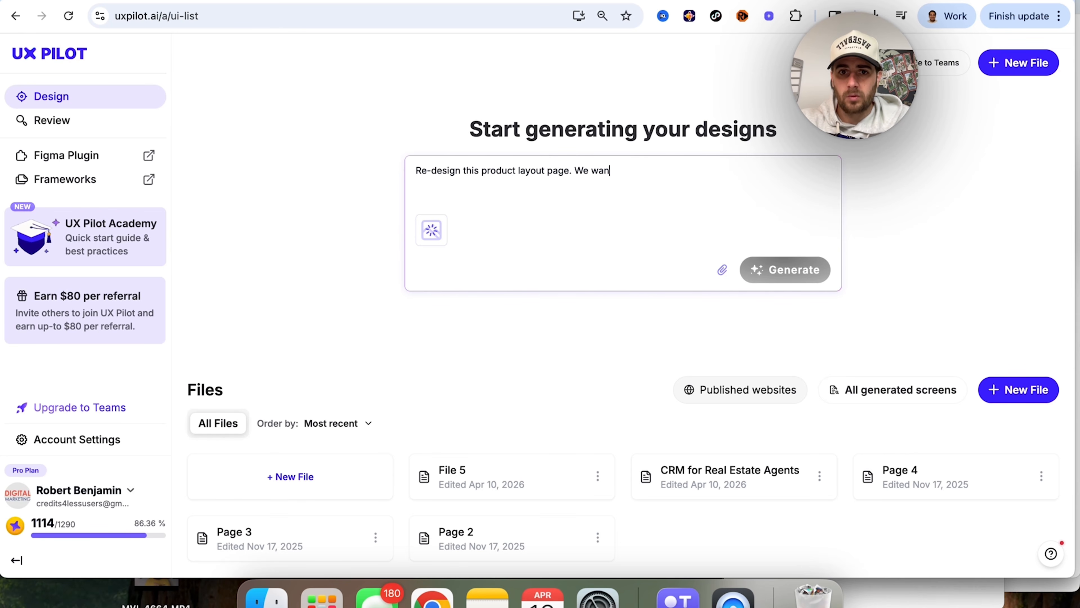
{"action": "type", "text": "t to create a dark "}
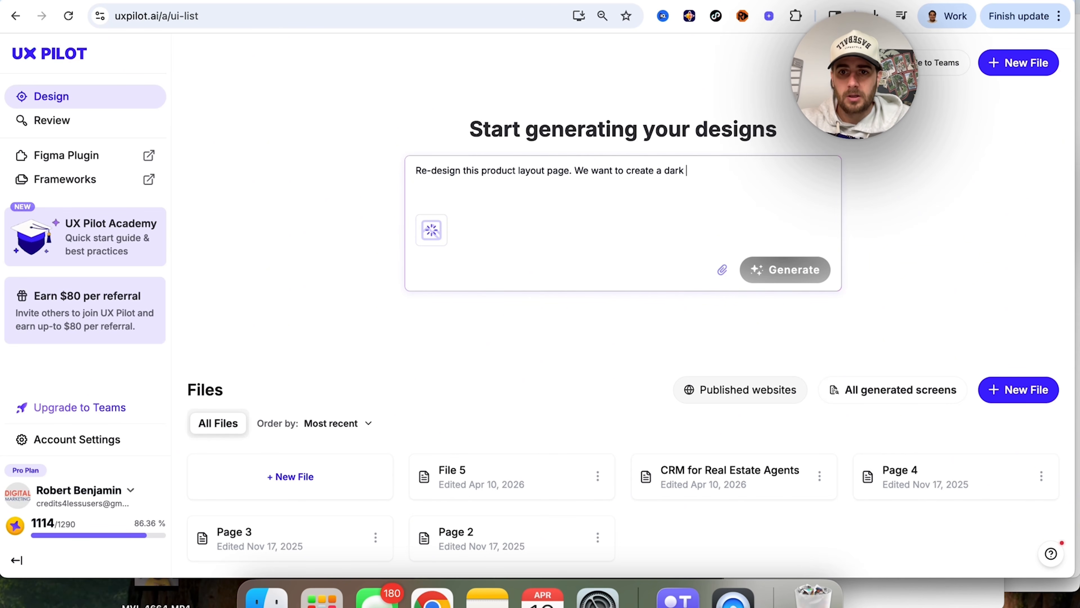
{"action": "type", "text": "version / make everything pop a "}
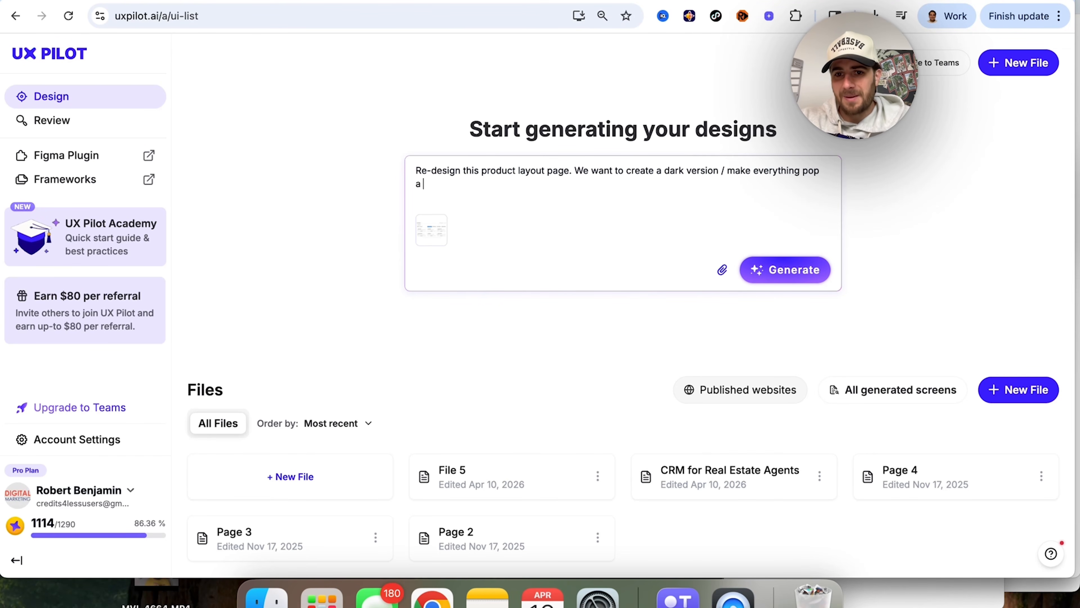
{"action": "type", "text": "bit more"}
{"action": "key", "text": "Return"}
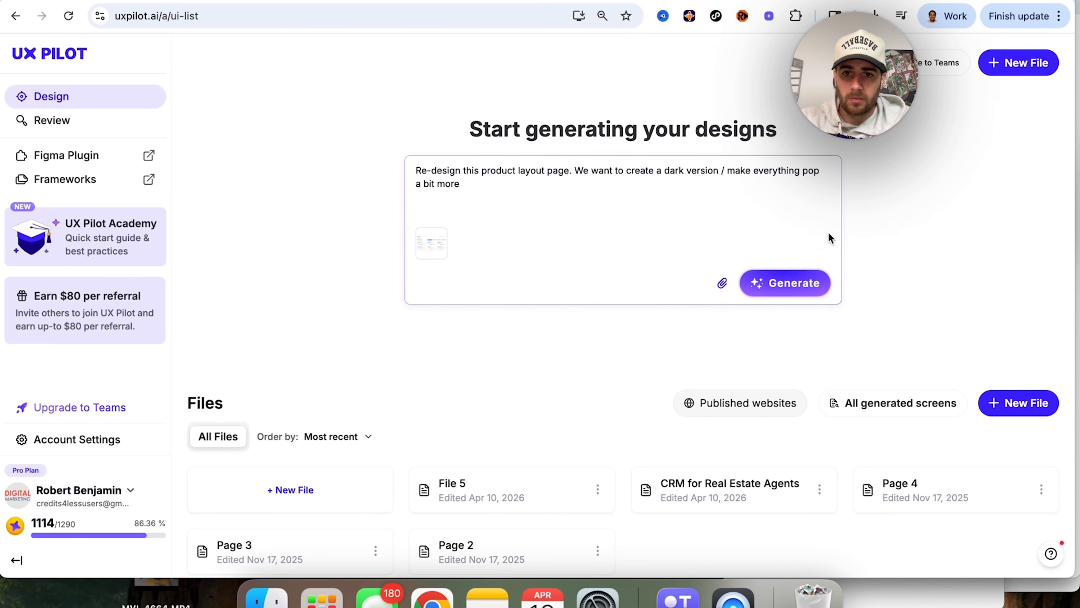
{"action": "left_click", "coordinate": [785, 293]}
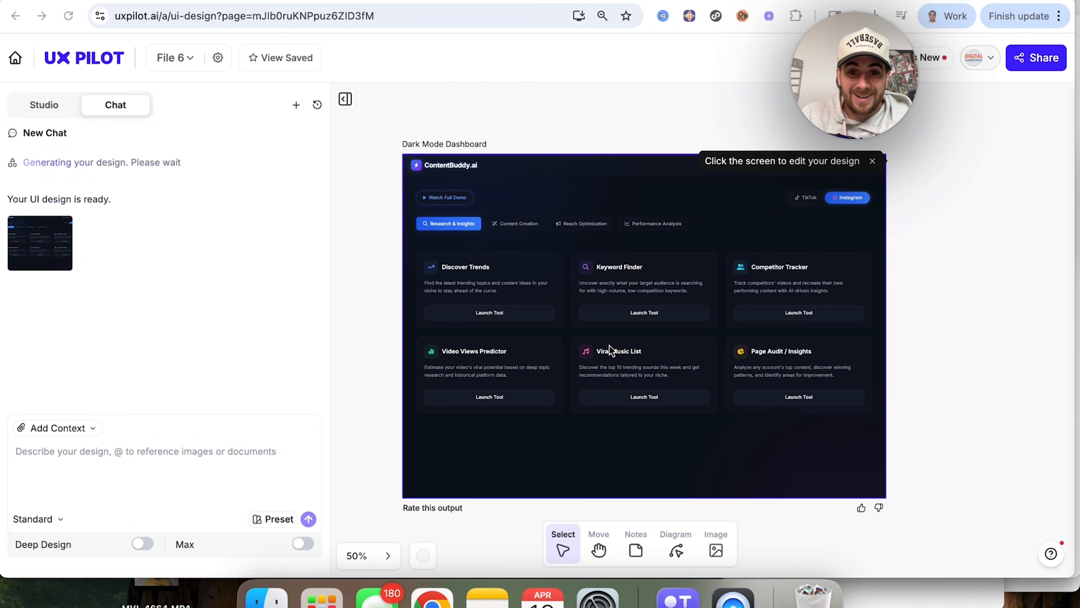
Step: Examine the generated dark dashboard, select it, and open its generation options
{"action": "scroll", "coordinate": [565, 250], "scroll_direction": "up", "scroll_amount": 5}
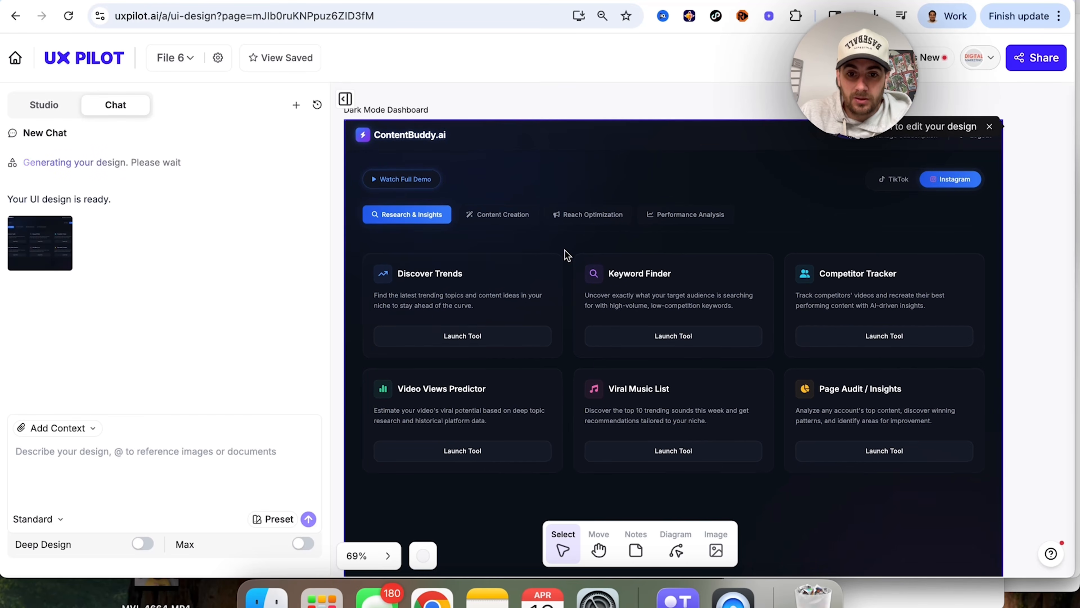
{"action": "scroll", "coordinate": [565, 250], "scroll_direction": "down", "scroll_amount": 5}
{"action": "scroll", "coordinate": [564, 254], "scroll_direction": "down", "scroll_amount": 3}
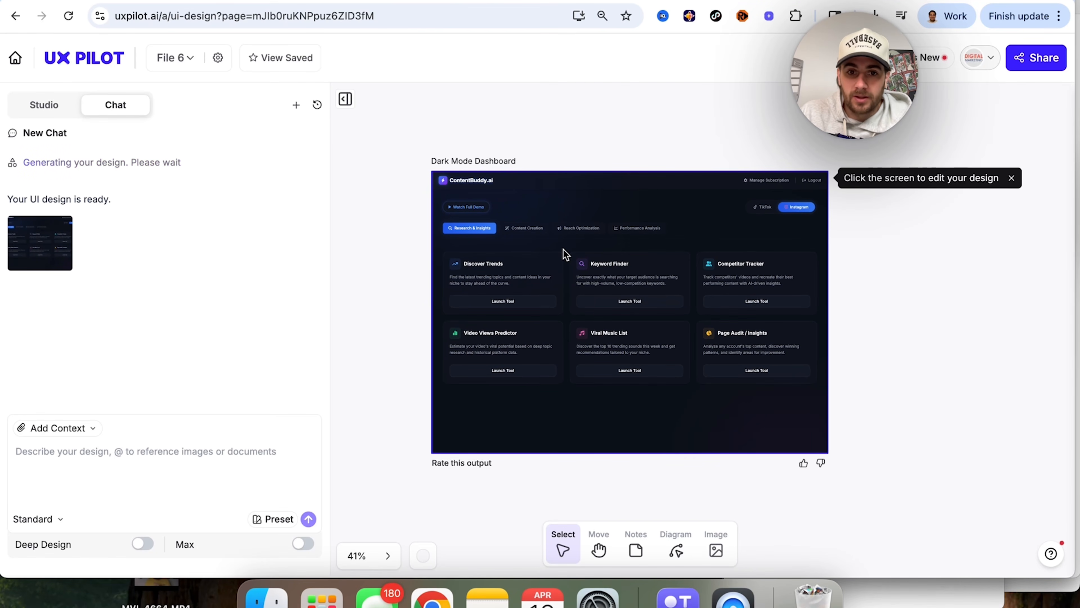
{"action": "right_click", "coordinate": [564, 251]}
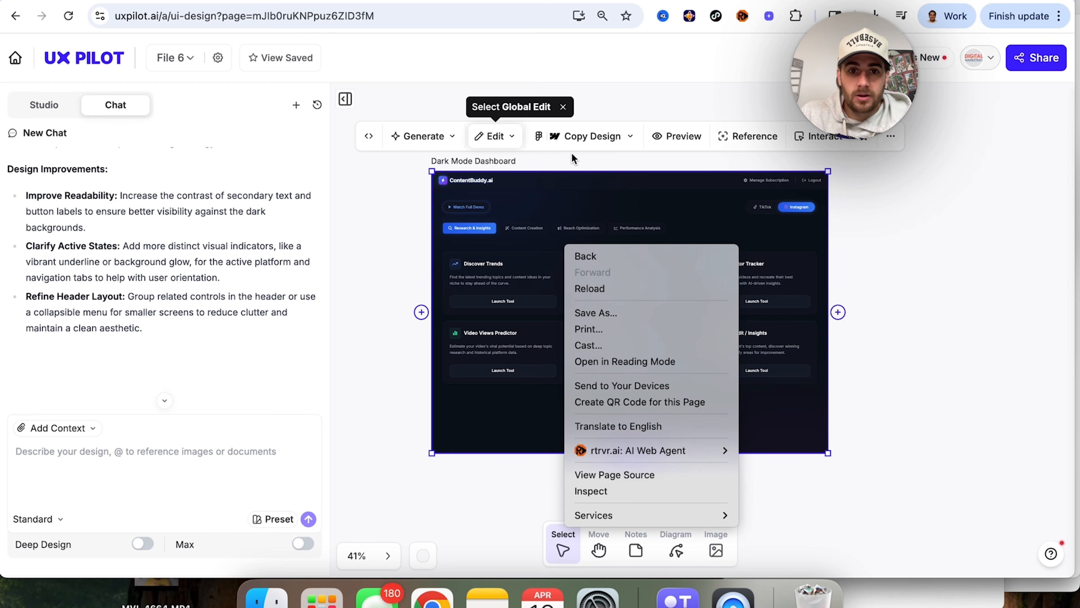
{"action": "left_click", "coordinate": [425, 137]}
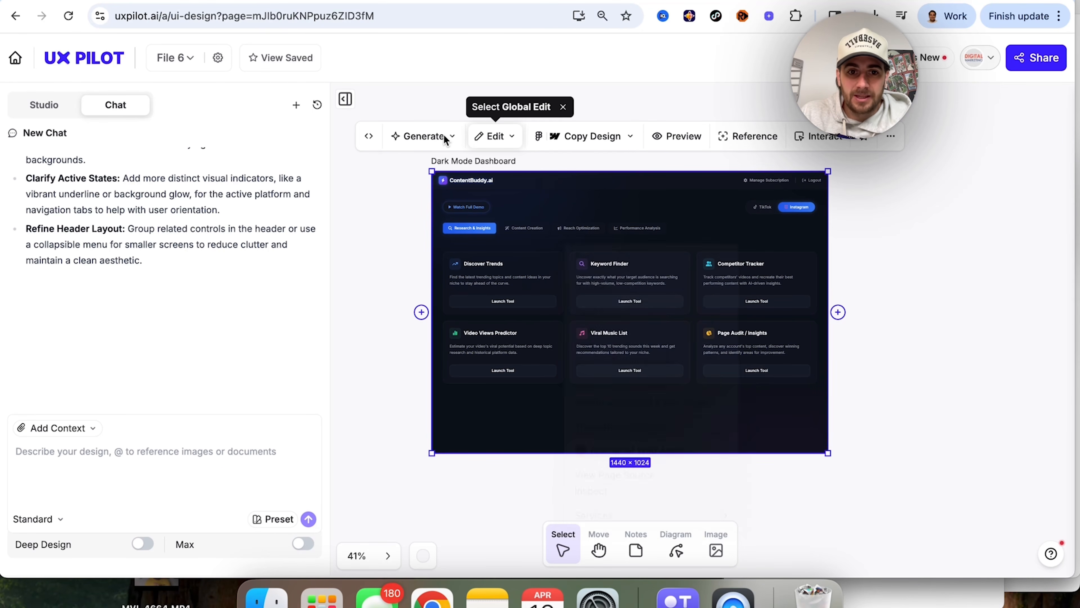
{"action": "left_click", "coordinate": [424, 136]}
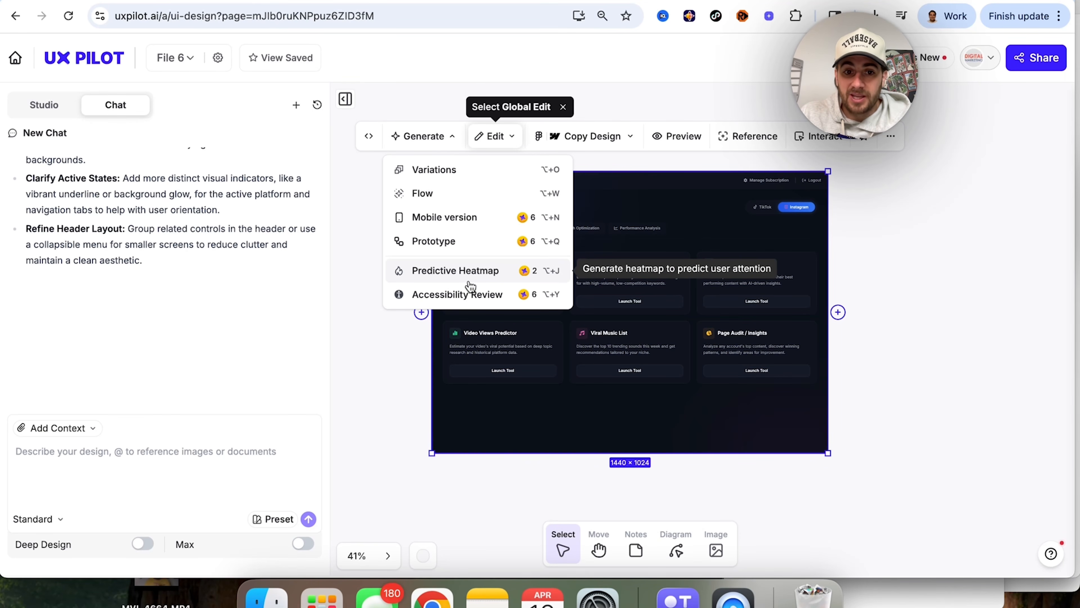